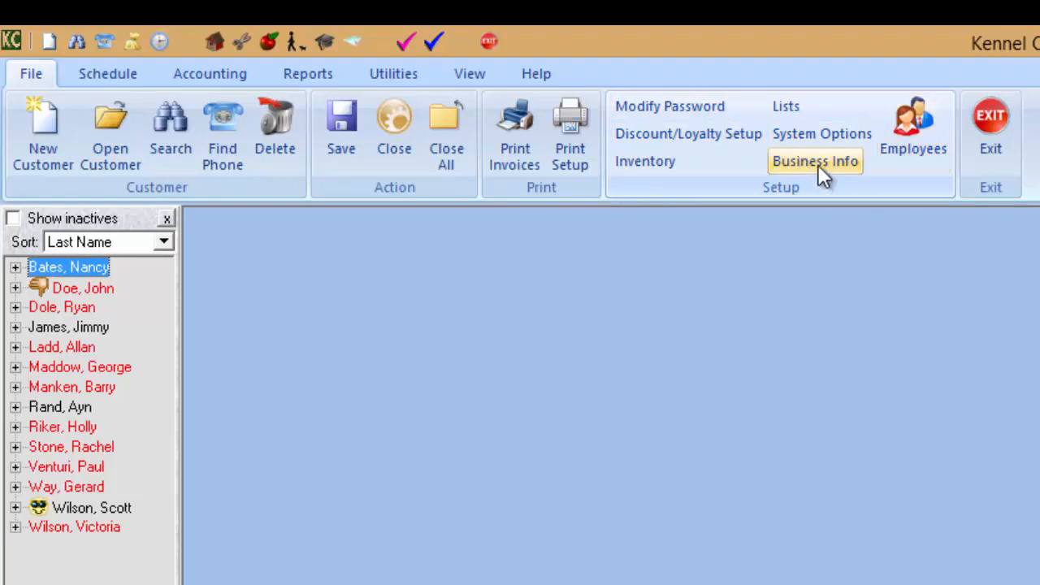
# Open the business information settings and examine the company's contact details, including the email field.
pyautogui.click(818, 163)
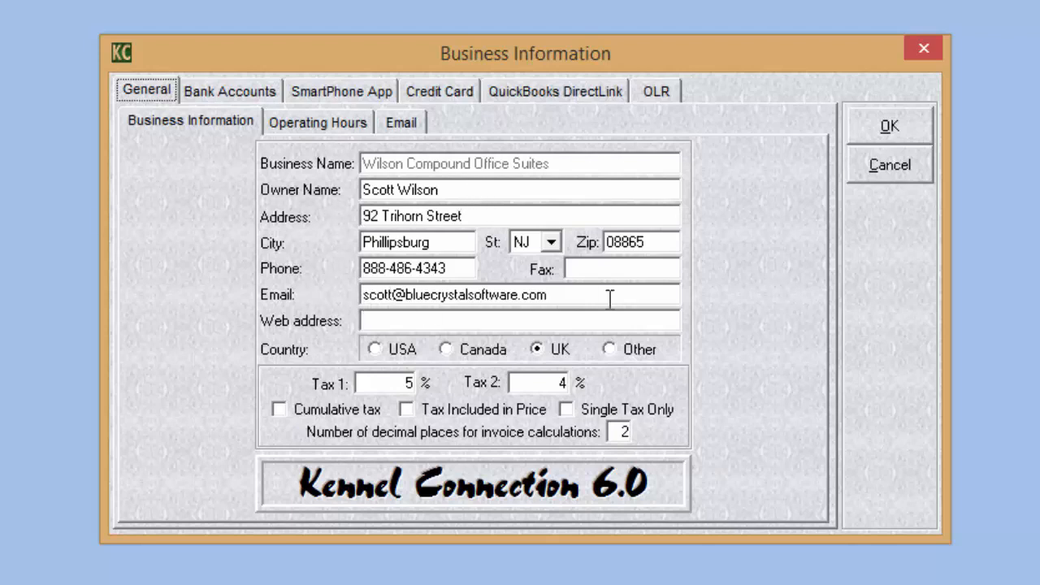
pyautogui.click(583, 295)
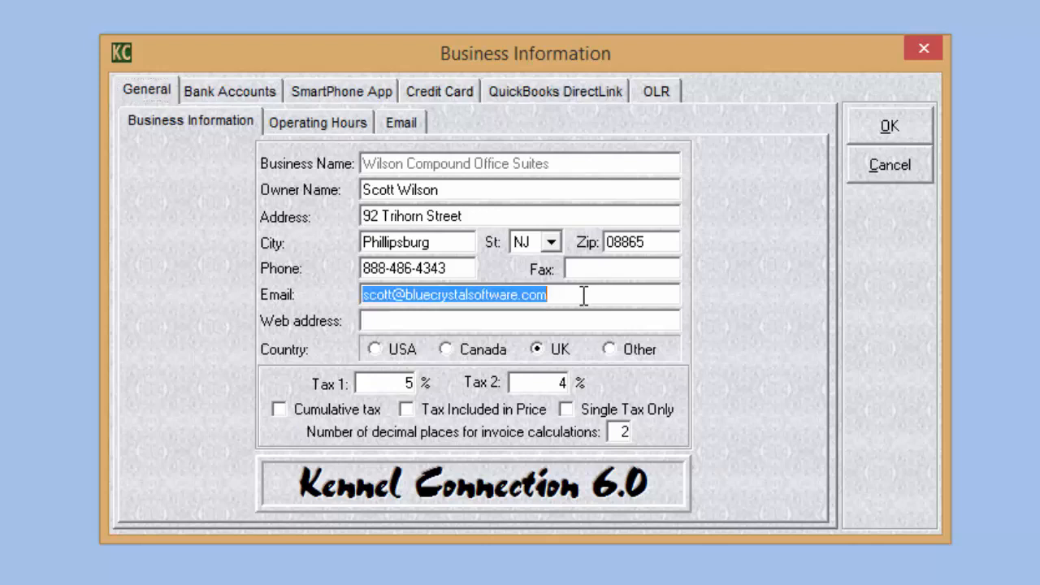
pyautogui.click(580, 295)
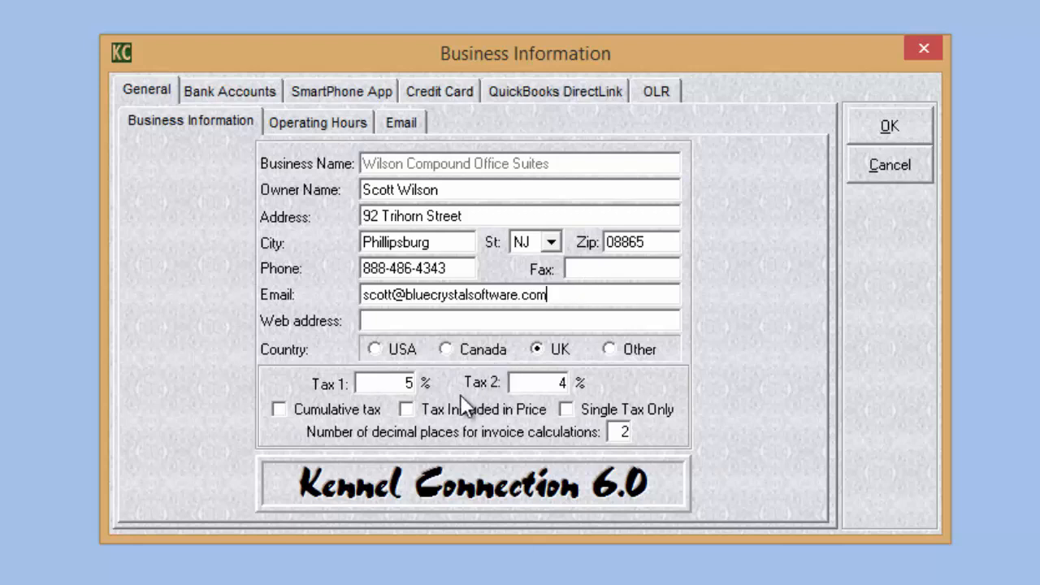
# Clear the Tax 2 rate to 0.0% in the general business information.
pyautogui.click(382, 383)
pyautogui.click(529, 383)
pyautogui.press('BackSpace')
pyautogui.click(365, 383)
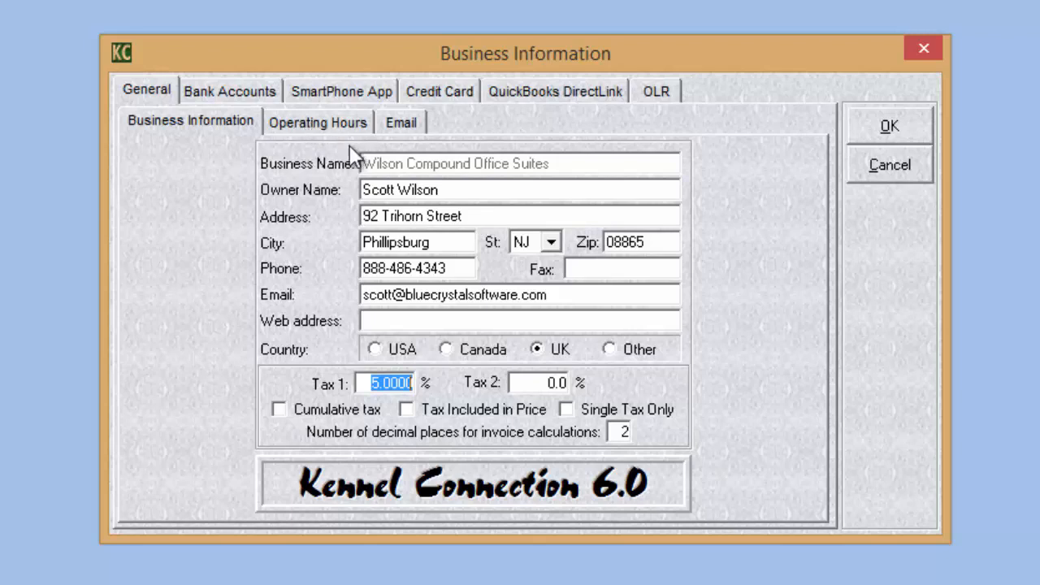
# Show the weekly operating hours and try the option that enforces operating hours.
pyautogui.click(323, 124)
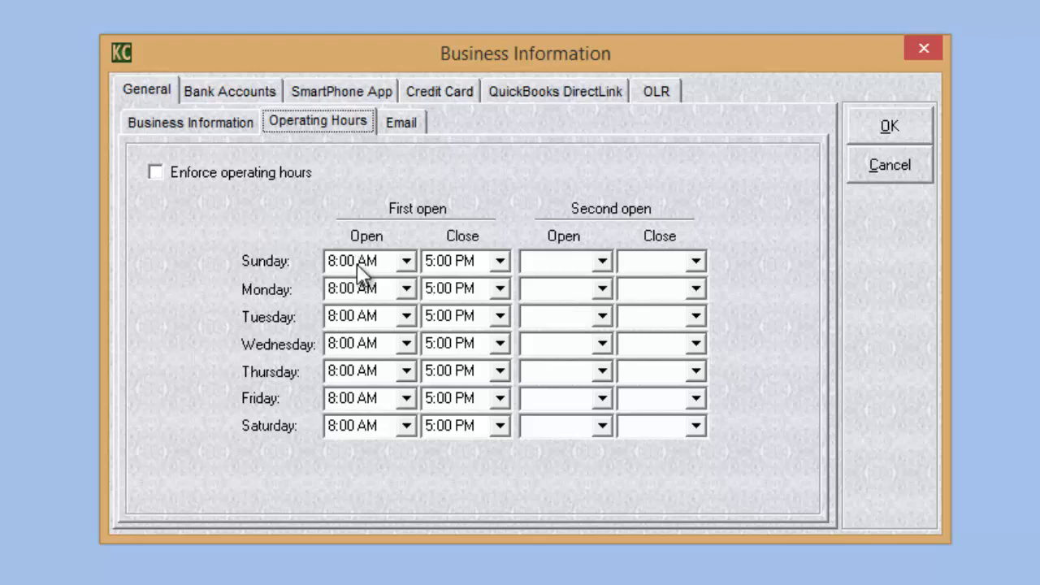
pyautogui.click(159, 174)
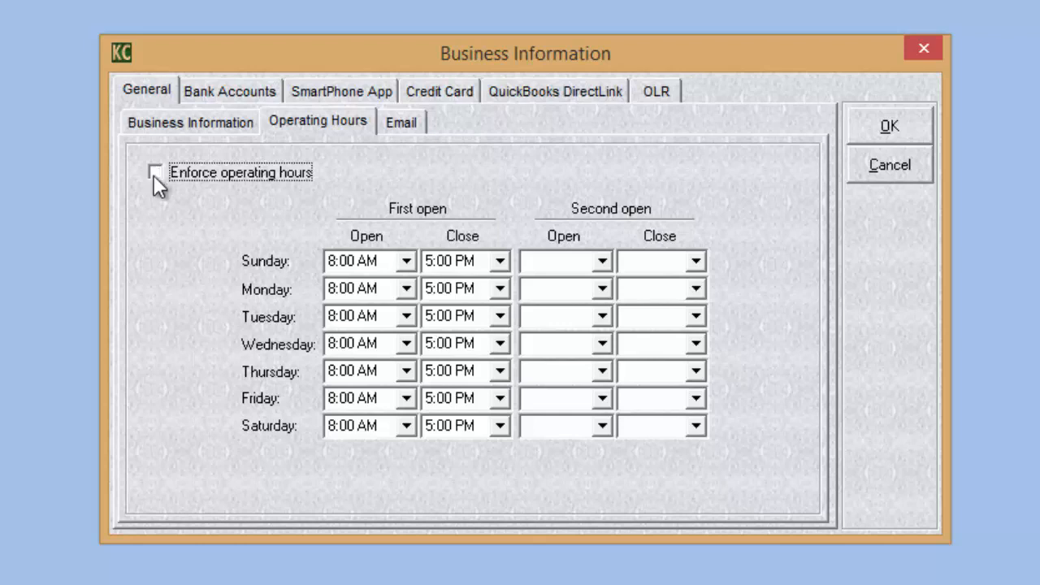
# Compare the outgoing email server and authentication settings with the email address in the general business information.
pyautogui.click(408, 121)
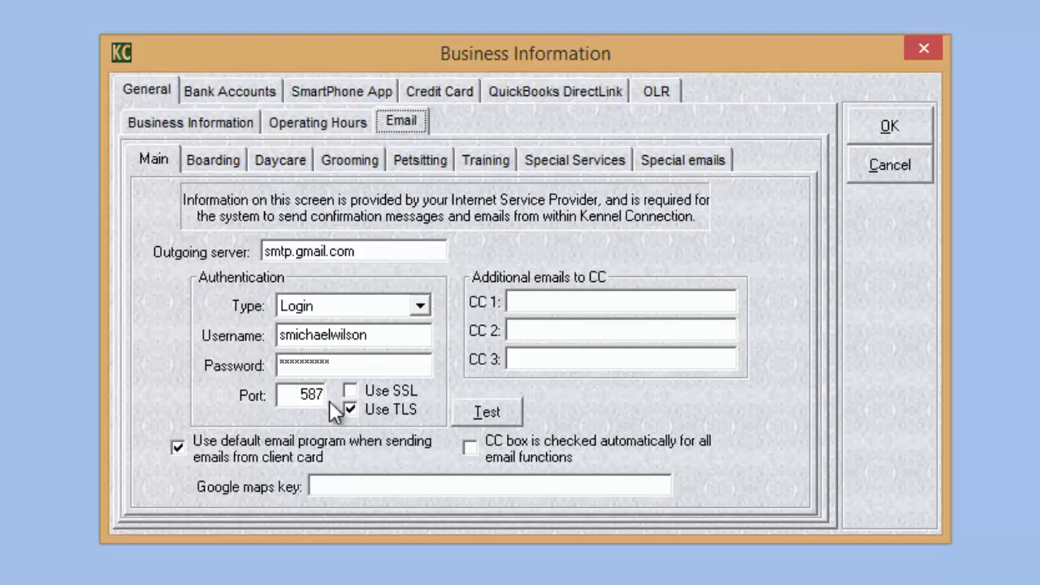
pyautogui.click(188, 124)
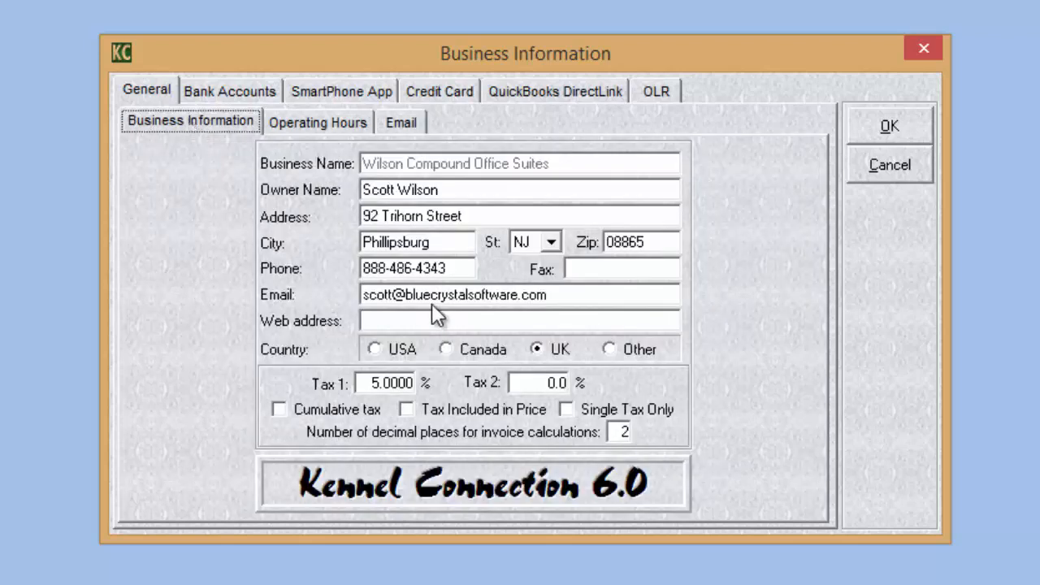
pyautogui.click(403, 128)
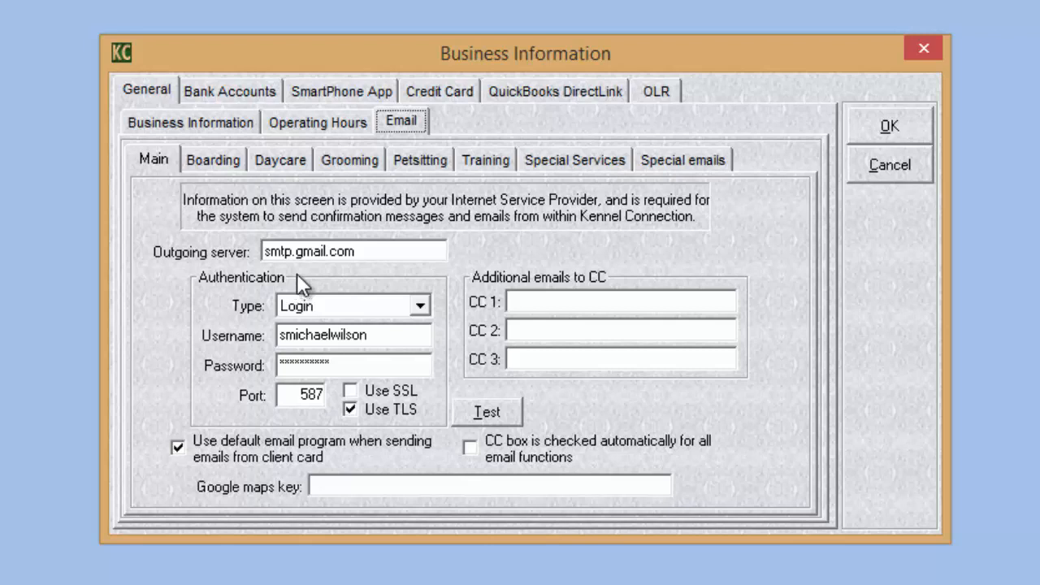
pyautogui.click(208, 126)
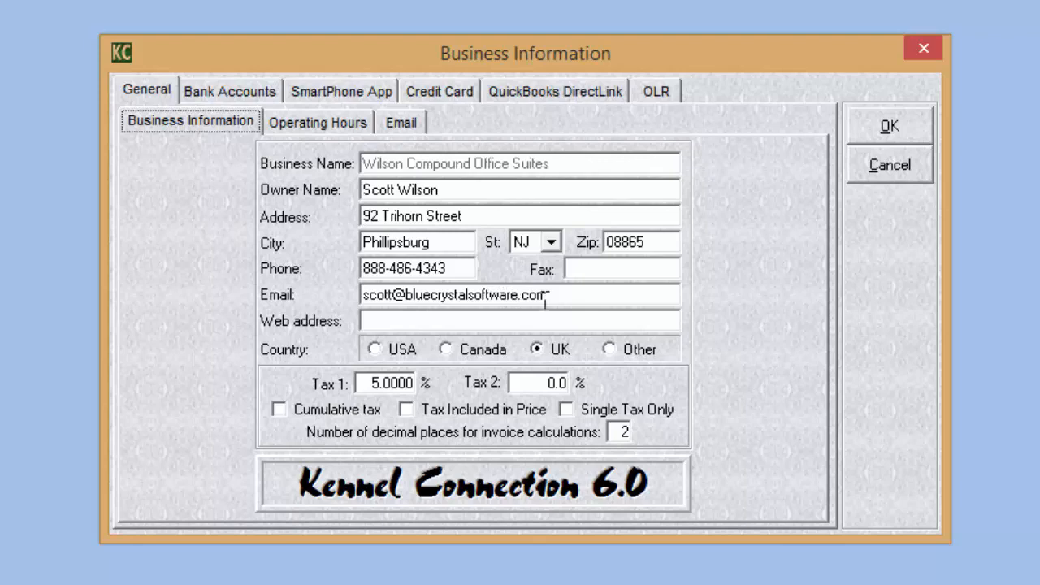
pyautogui.click(395, 121)
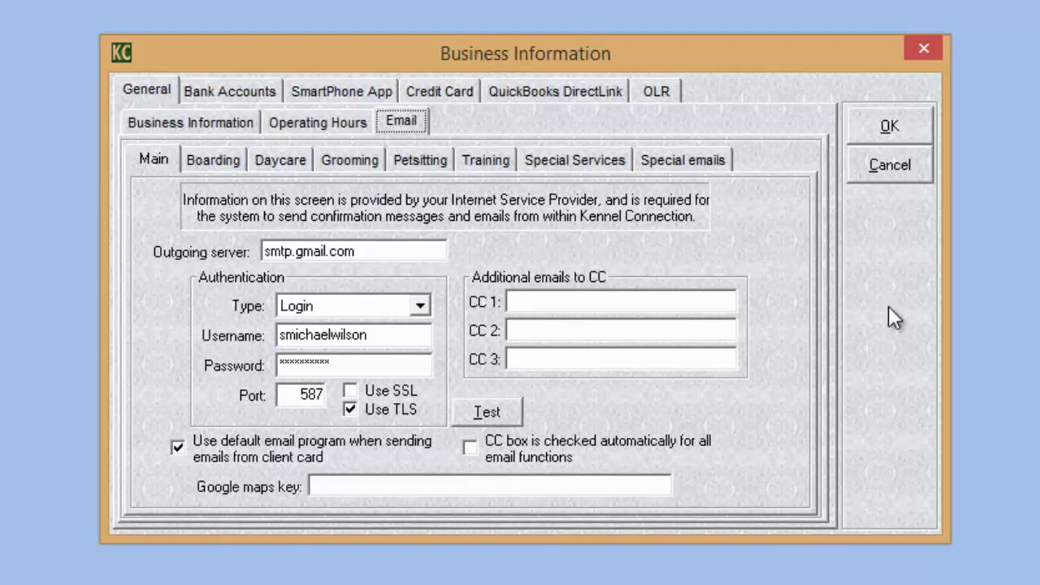
# Examine the three additional CC email fields in the main email settings.
pyautogui.click(524, 302)
pyautogui.click(591, 328)
pyautogui.click(577, 362)
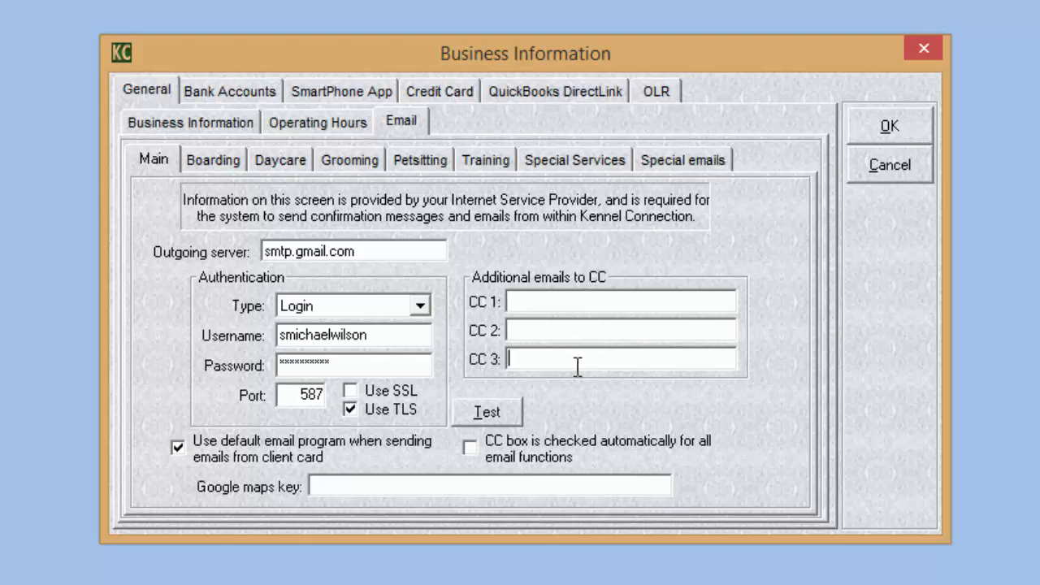
pyautogui.click(572, 301)
pyautogui.click(574, 331)
pyautogui.click(572, 304)
pyautogui.click(530, 335)
pyautogui.click(535, 359)
pyautogui.click(529, 301)
# Enable displaying in/out times on boarding confirmations and check the three confirmation email text boxes.
pyautogui.click(229, 161)
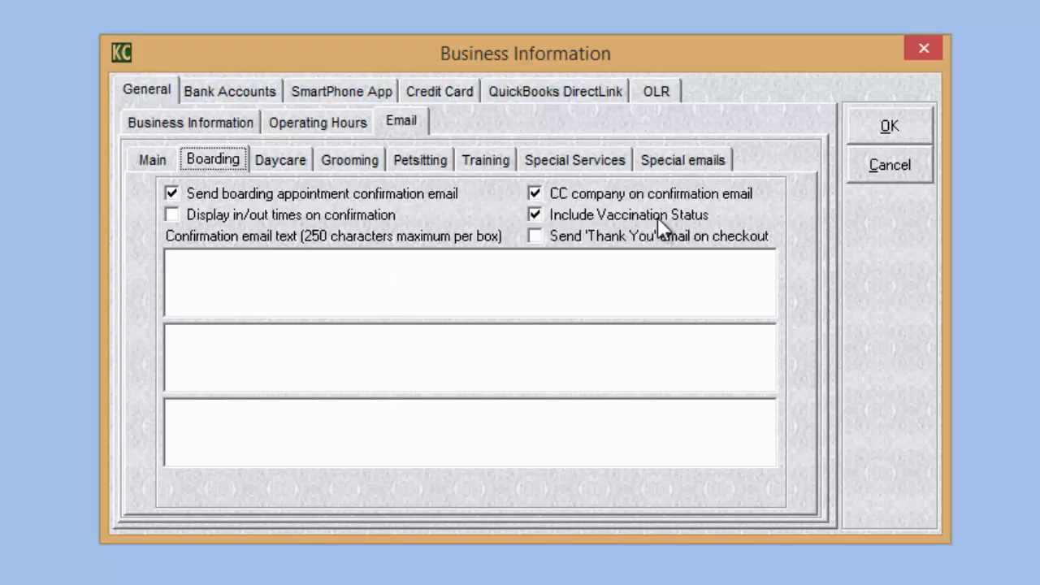
pyautogui.click(173, 218)
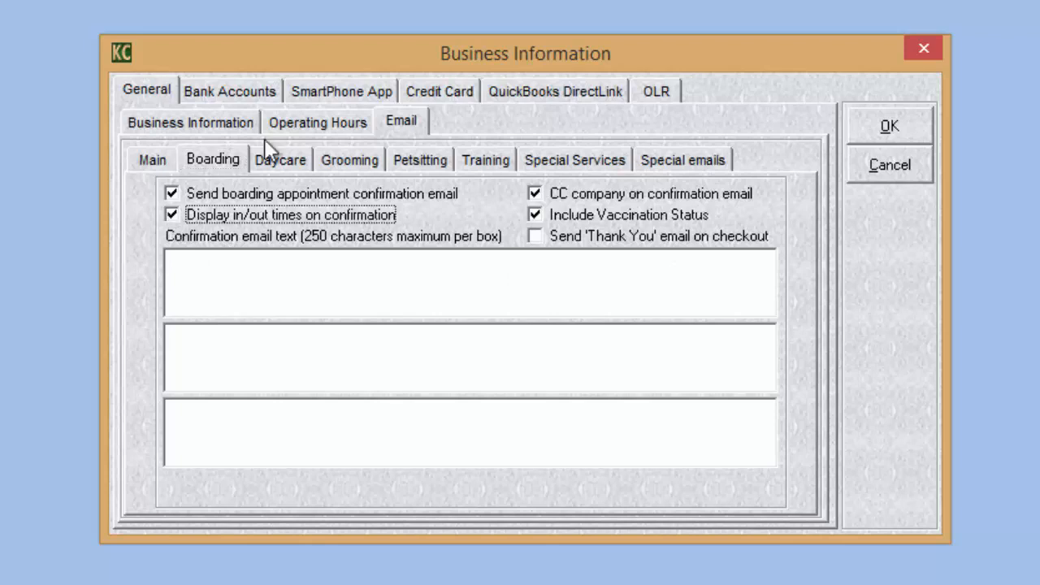
pyautogui.click(323, 276)
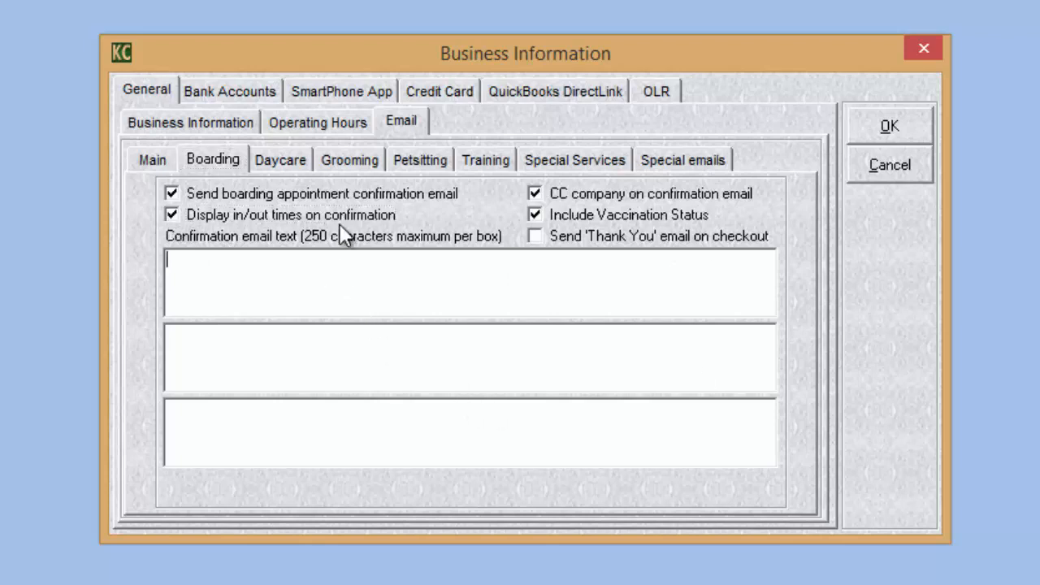
pyautogui.click(322, 350)
pyautogui.click(338, 422)
pyautogui.click(360, 299)
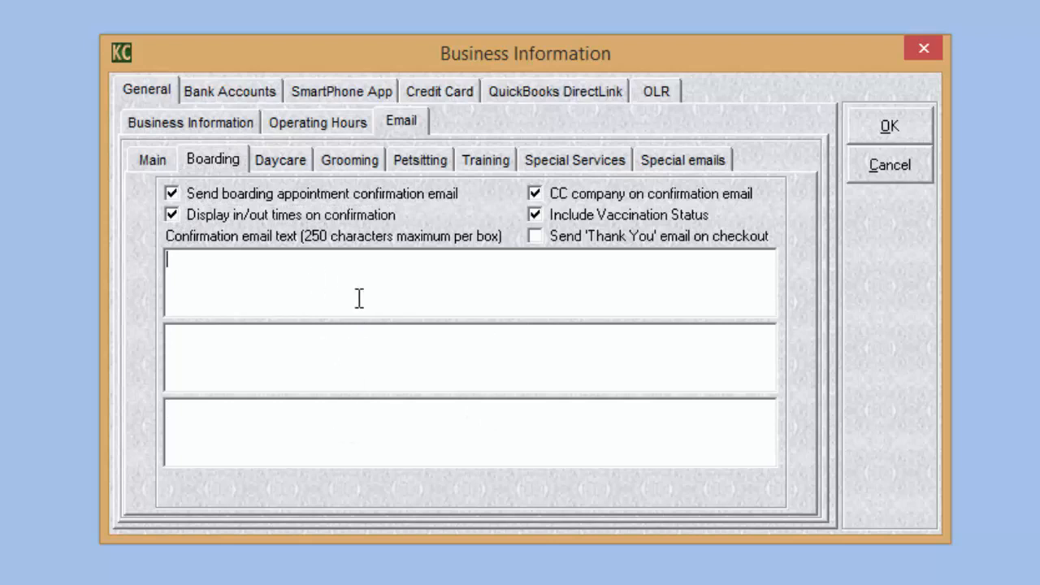
pyautogui.click(355, 355)
pyautogui.click(352, 425)
# Examine the confirmation email settings for daycare, grooming, petsitting, training and special services.
pyautogui.click(269, 157)
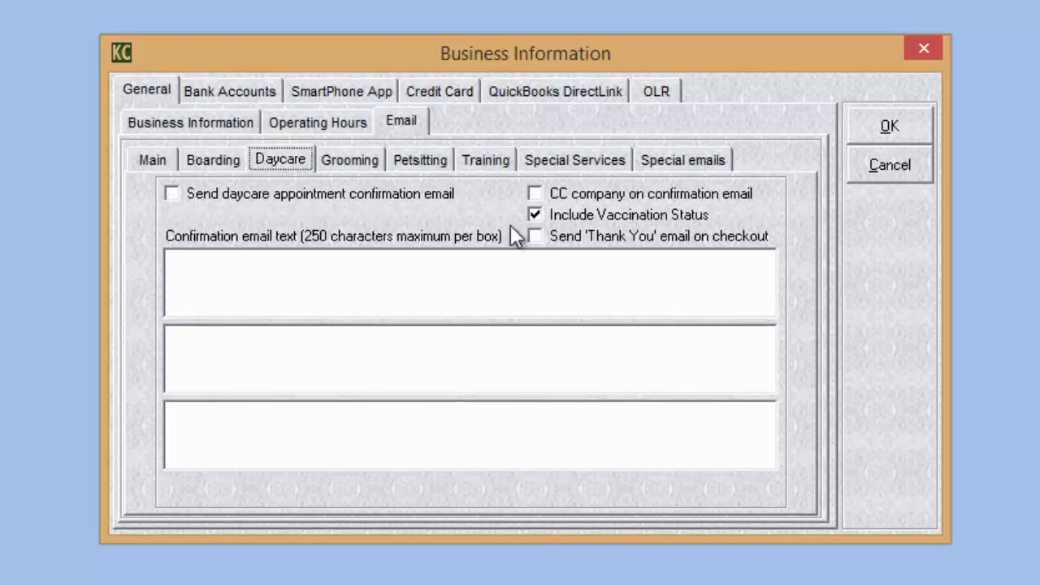
pyautogui.click(357, 157)
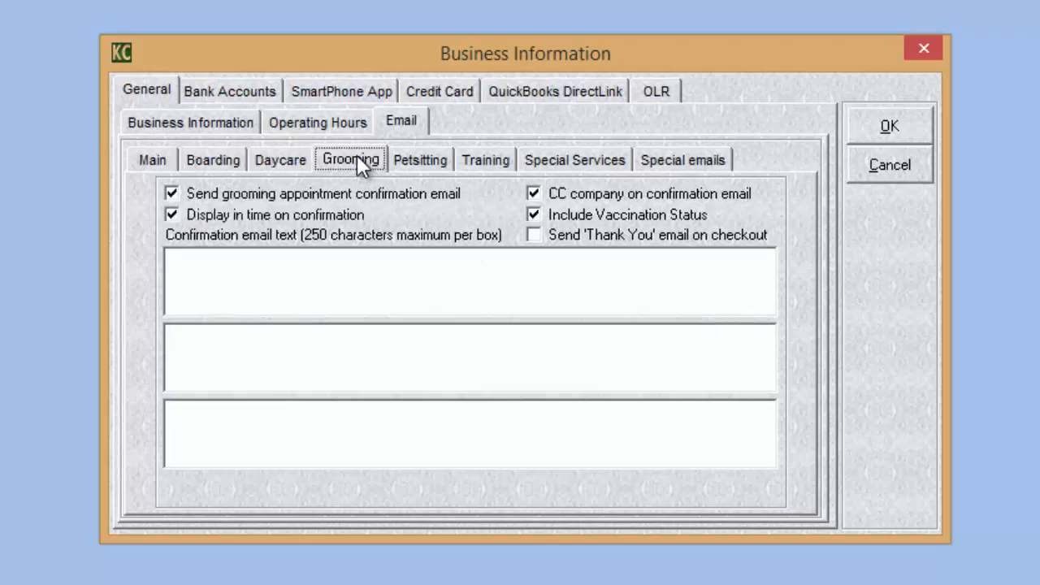
pyautogui.click(423, 156)
pyautogui.click(496, 161)
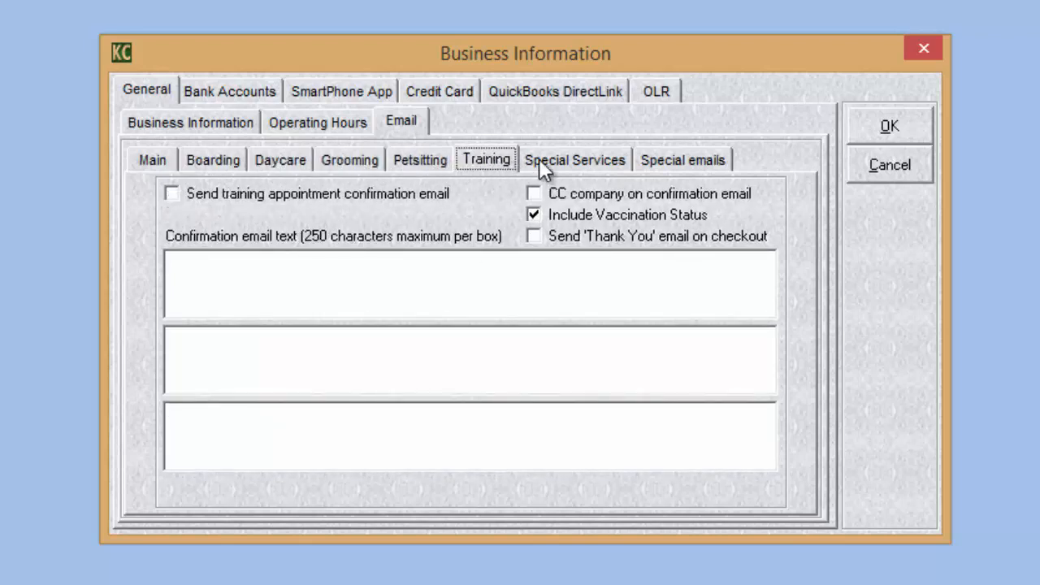
pyautogui.click(542, 167)
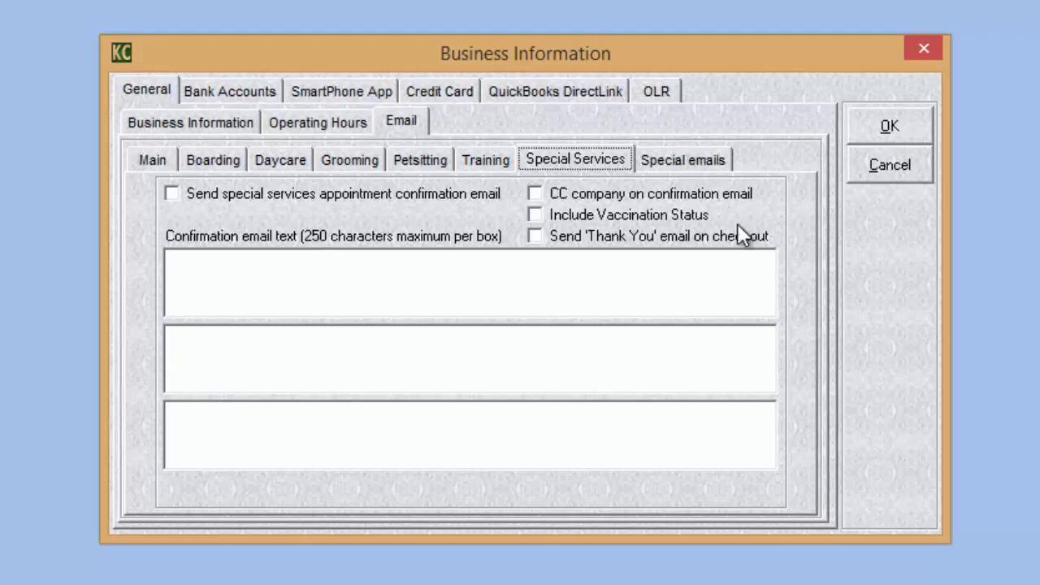
# Examine the birthday, vaccination expiration and thank you email messages, then return to the main email settings.
pyautogui.click(701, 162)
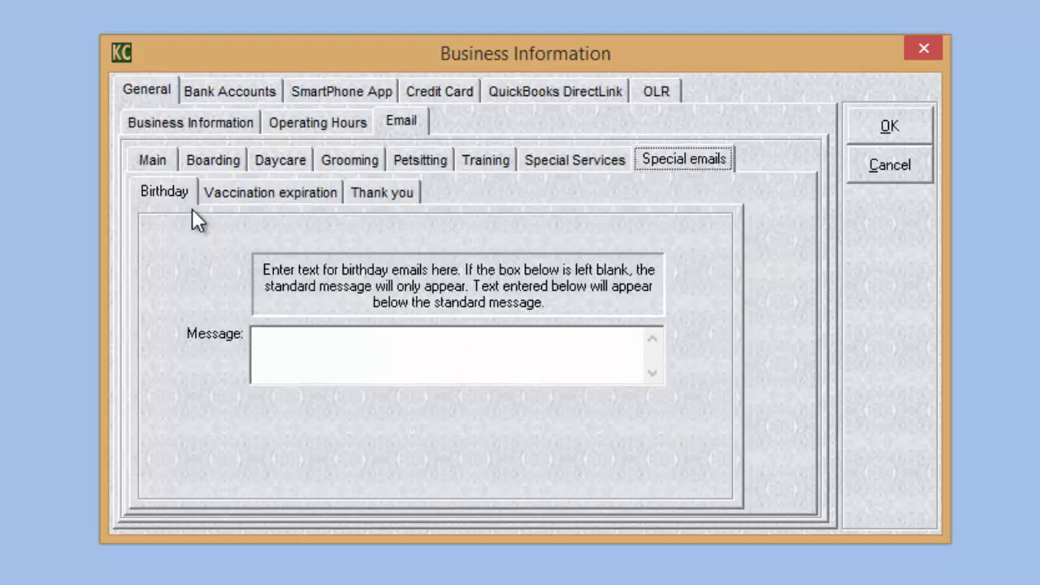
pyautogui.click(398, 358)
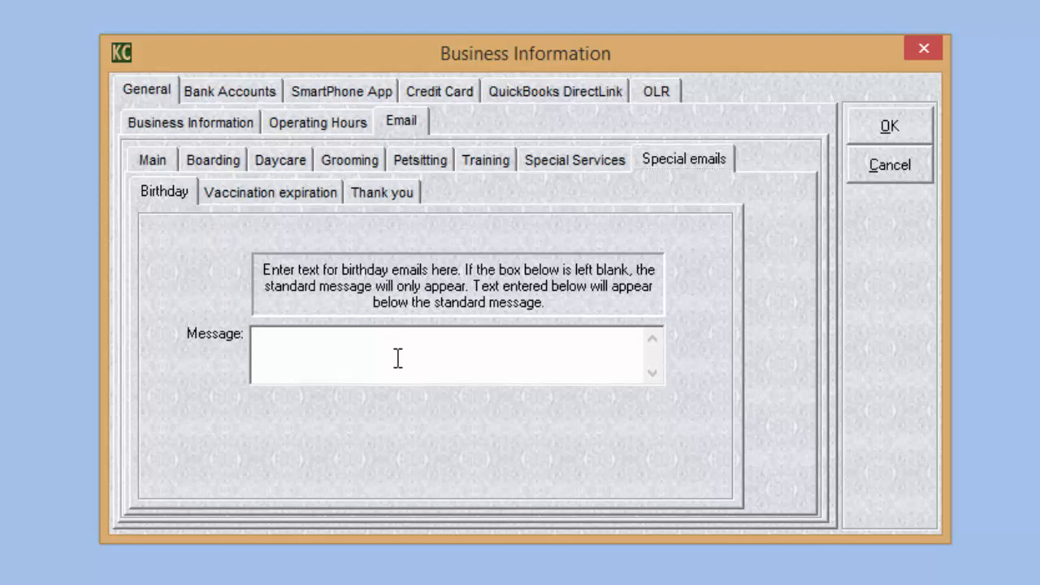
pyautogui.click(275, 195)
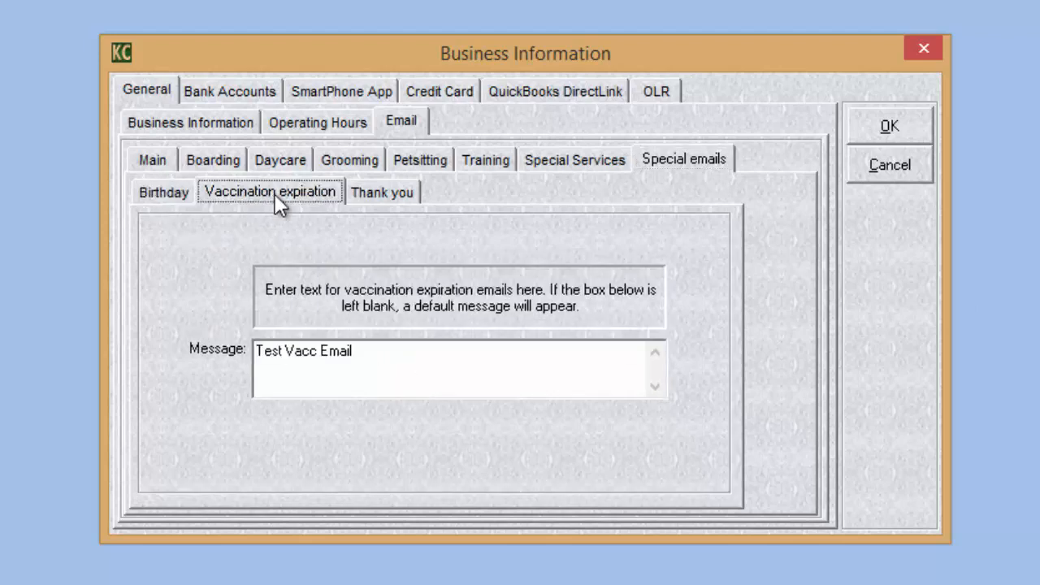
pyautogui.click(382, 195)
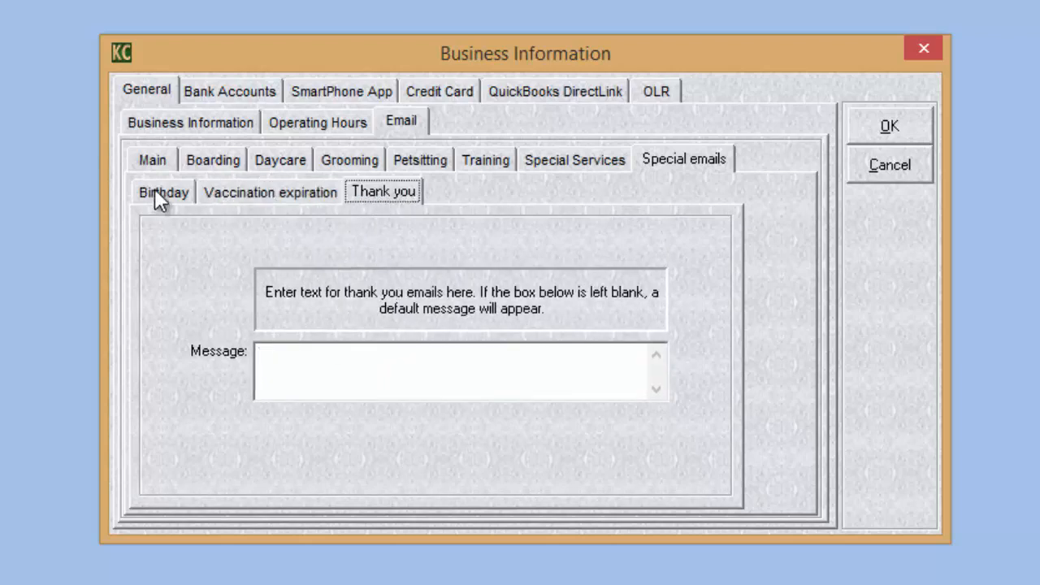
pyautogui.click(157, 159)
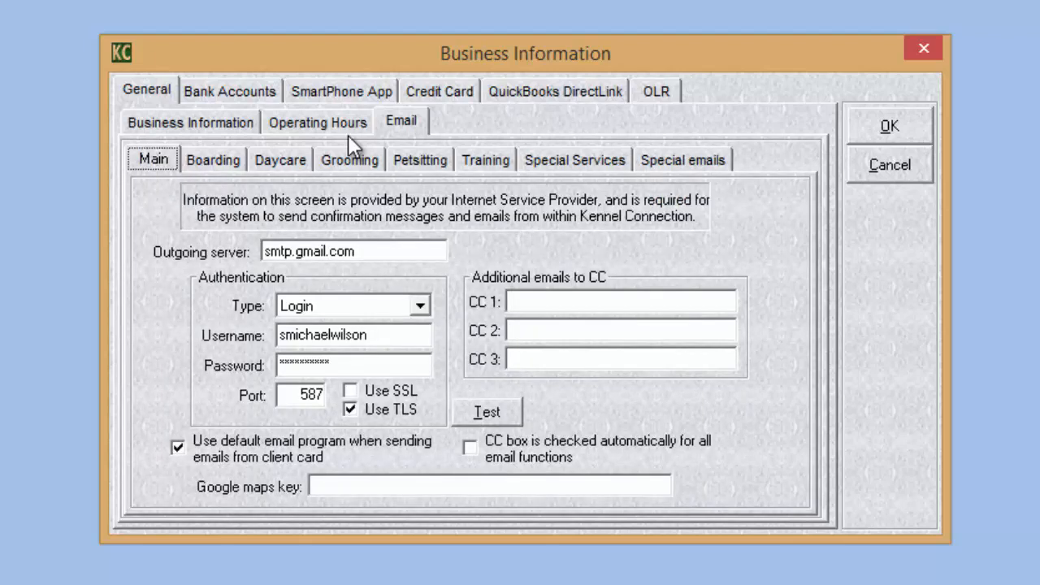
pyautogui.click(147, 85)
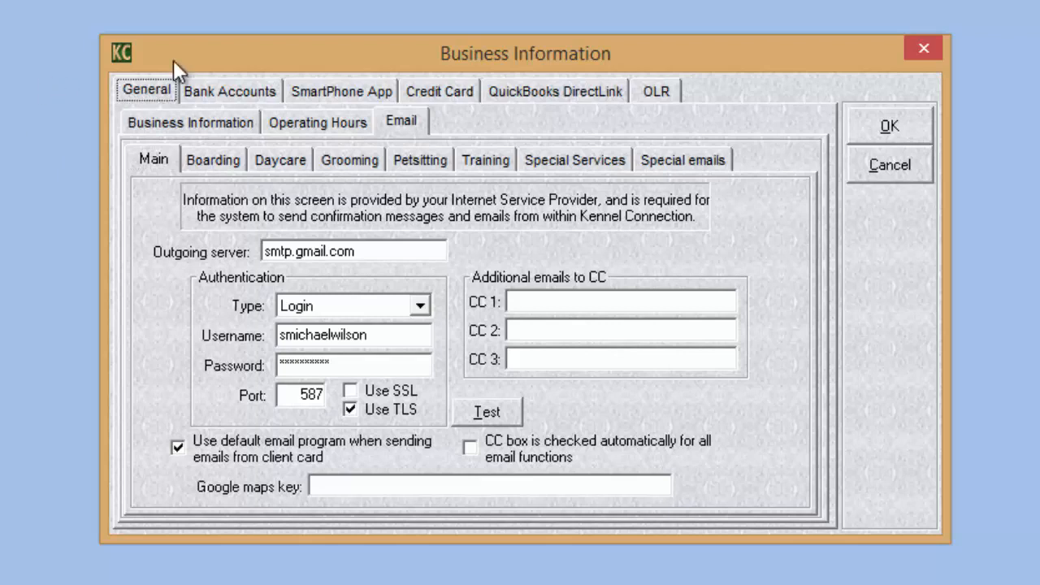
# Examine the bank account details and cancel out of the business information settings.
pyautogui.click(217, 87)
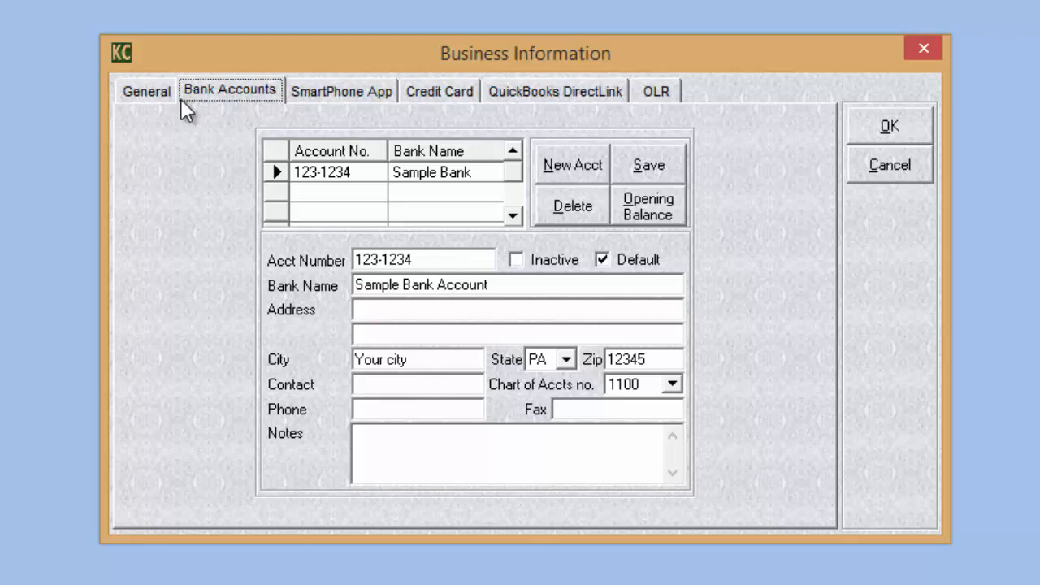
pyautogui.click(885, 175)
pyautogui.click(516, 344)
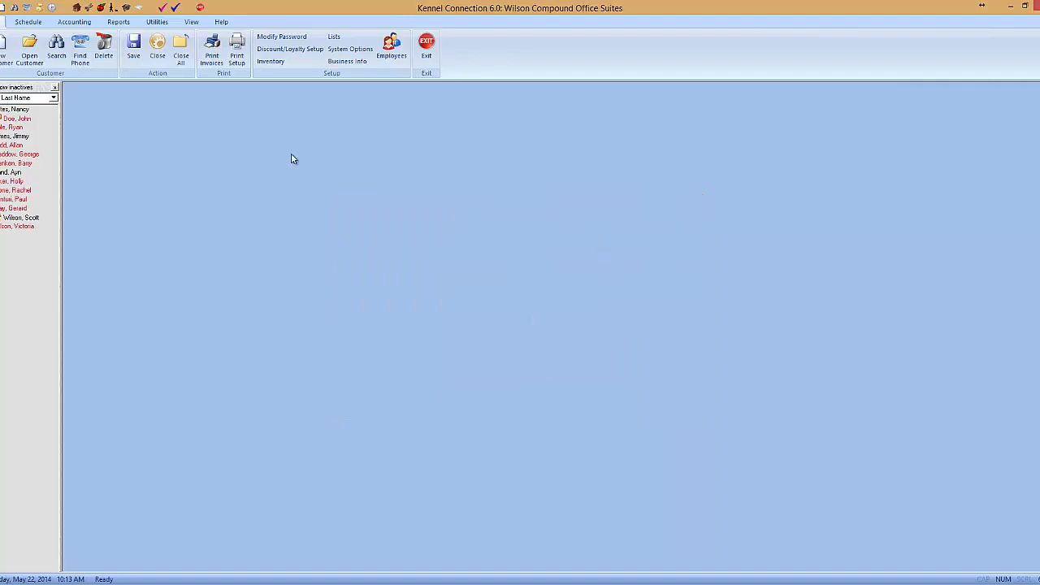
# Open the system options and show the global settings.
pyautogui.click(354, 51)
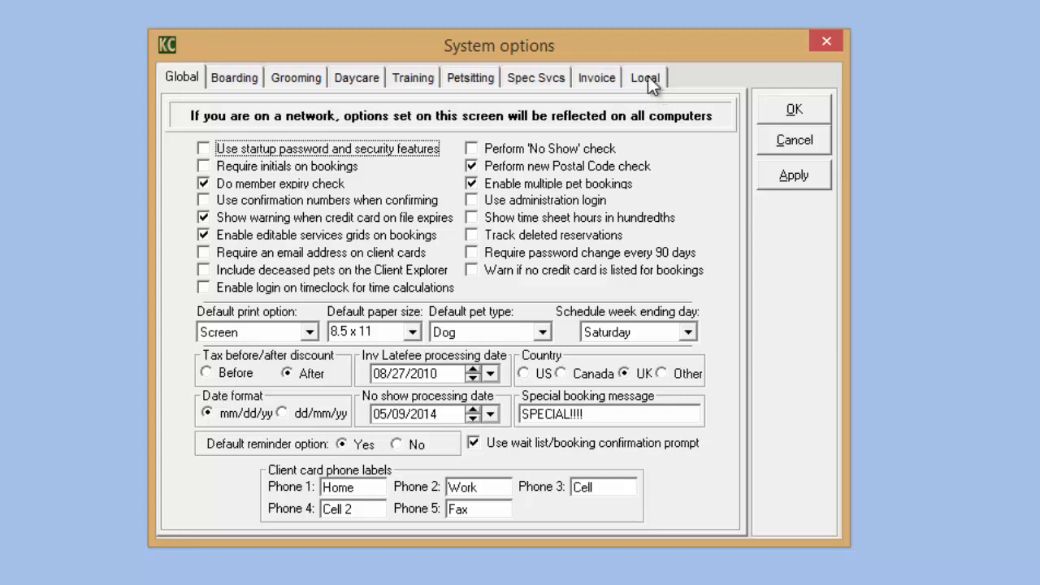
pyautogui.click(178, 79)
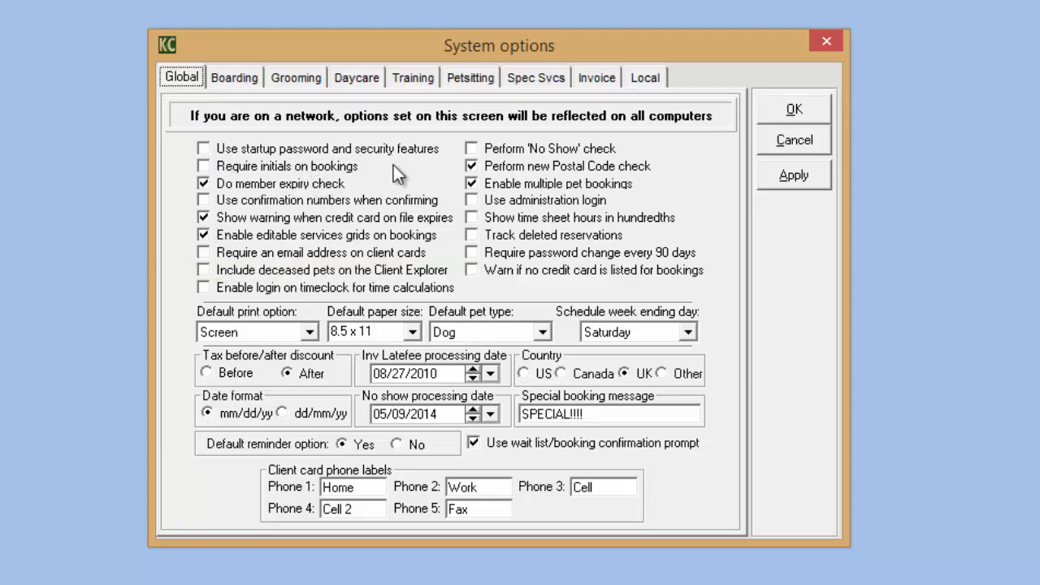
# Try the startup password and security features and the administration login options, and switch both off again.
pyautogui.click(204, 149)
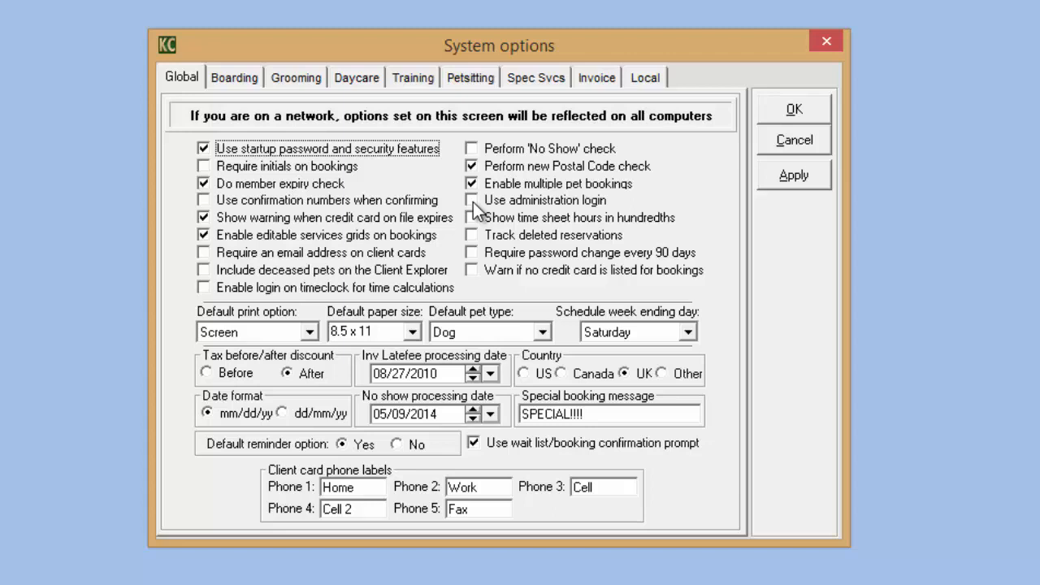
pyautogui.click(472, 201)
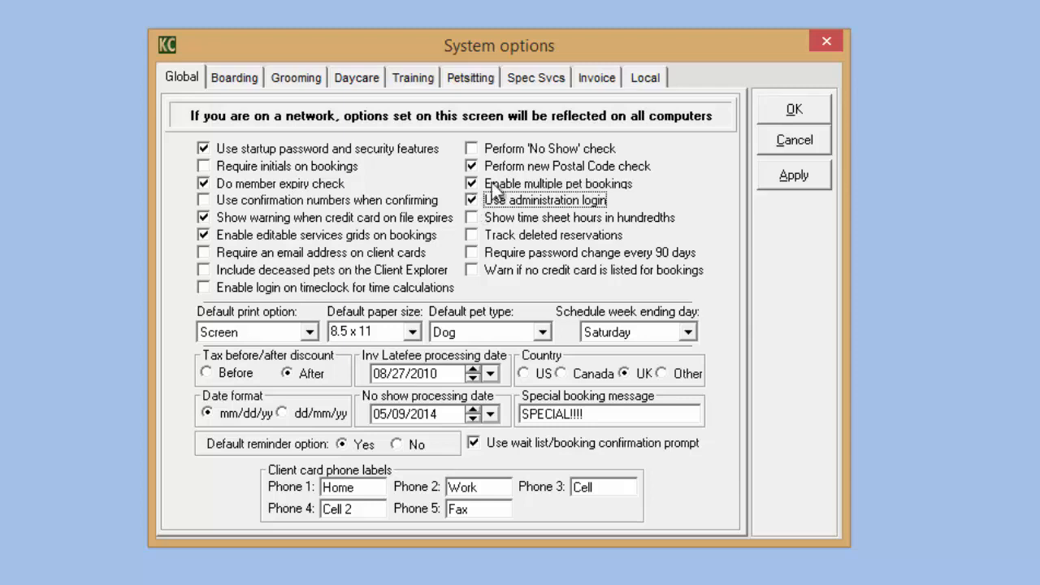
pyautogui.click(203, 149)
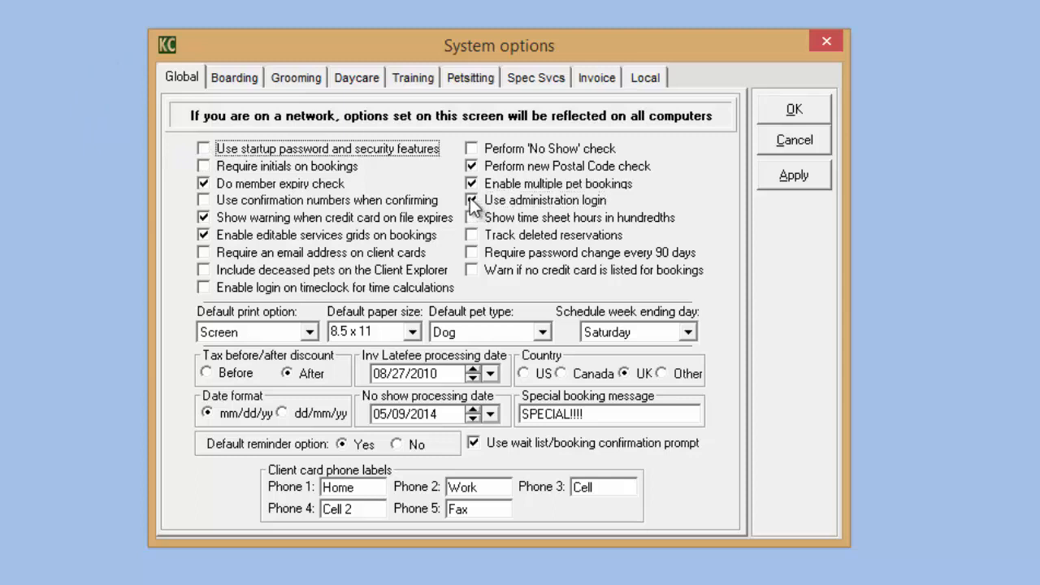
pyautogui.click(204, 150)
pyautogui.click(203, 149)
pyautogui.click(470, 200)
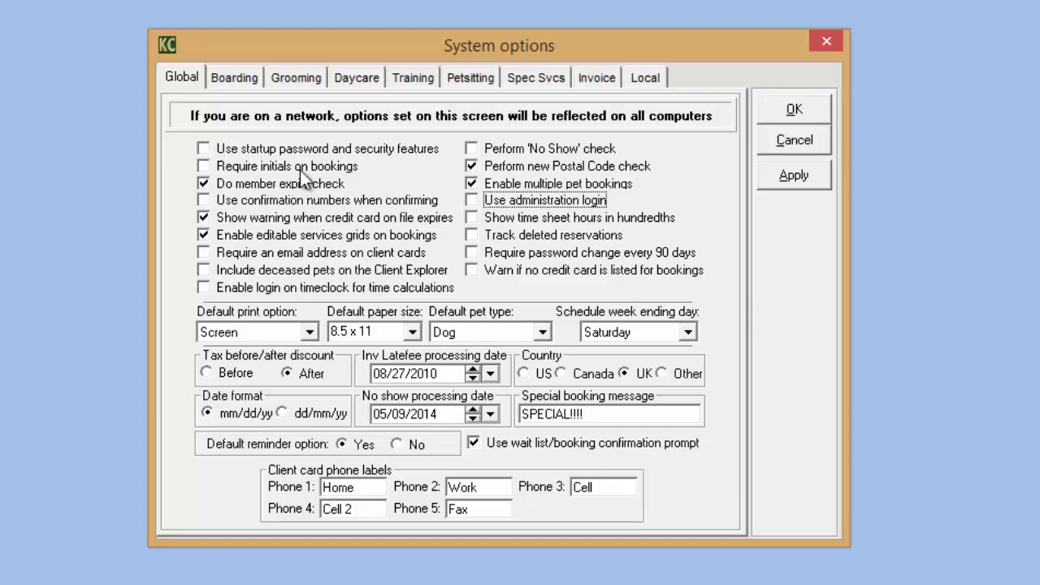
# Examine the remaining global options down to the special booking message.
pyautogui.moveTo(303, 167)
pyautogui.moveTo(258, 240)
pyautogui.moveTo(290, 281)
pyautogui.moveTo(549, 277)
pyautogui.click(606, 416)
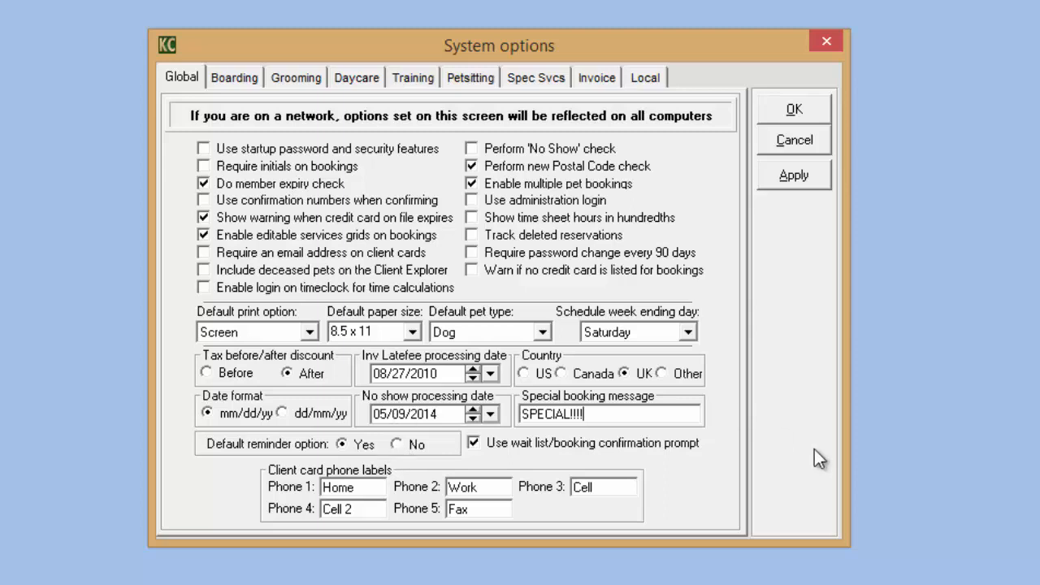
# Turn off the wait list/booking confirmation prompt in the global options and apply the change.
pyautogui.click(476, 441)
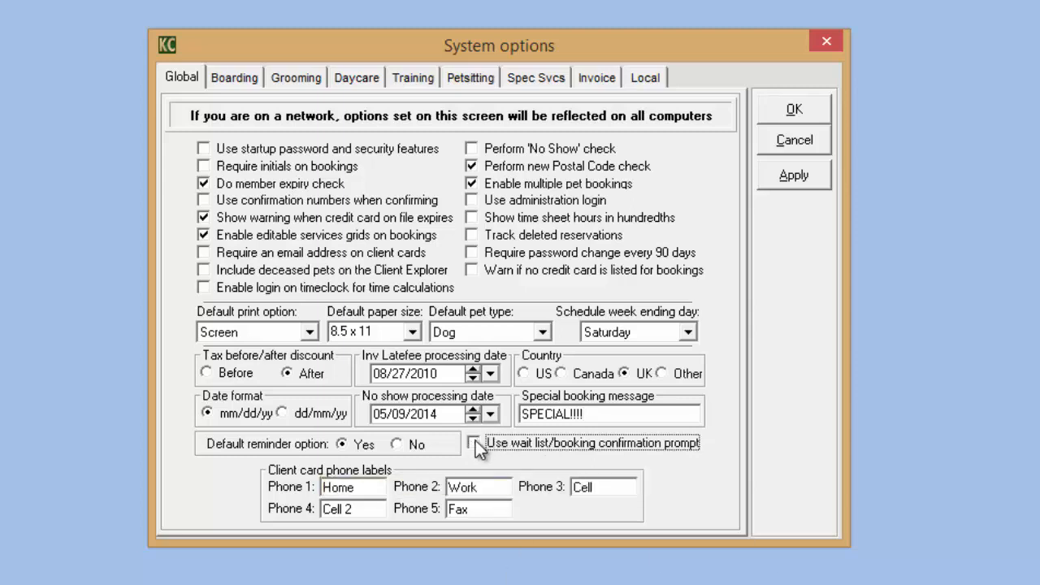
pyautogui.click(794, 174)
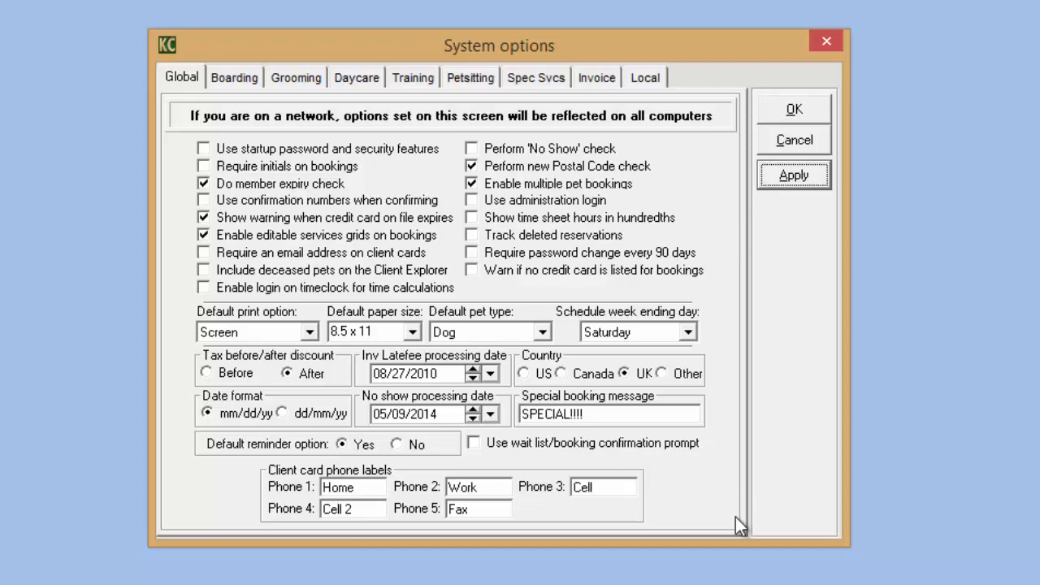
# Apply the Felt color scheme in this computer's local options, and replace it with the Golfball scheme.
pyautogui.click(657, 78)
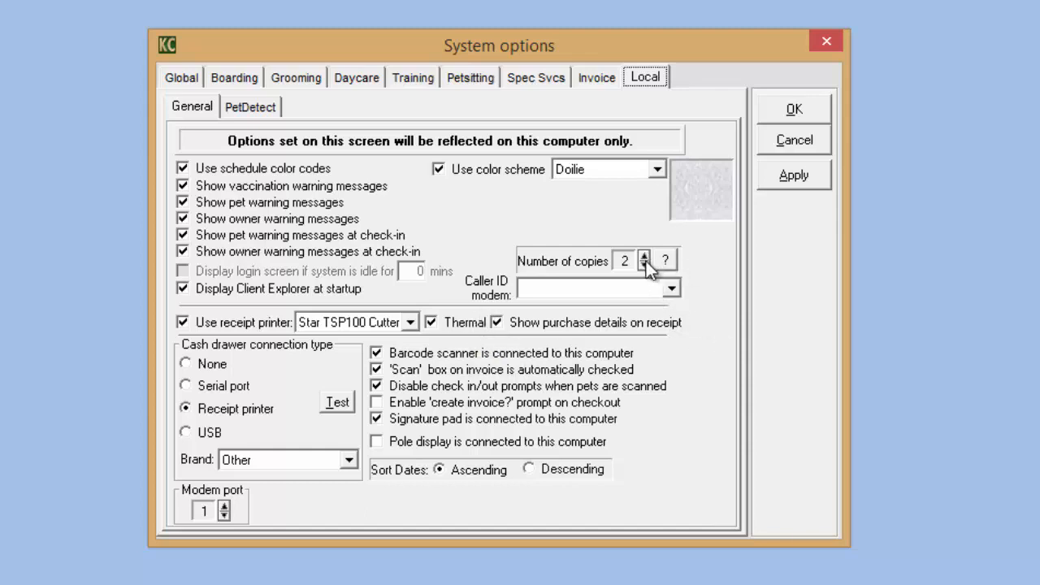
pyautogui.click(657, 170)
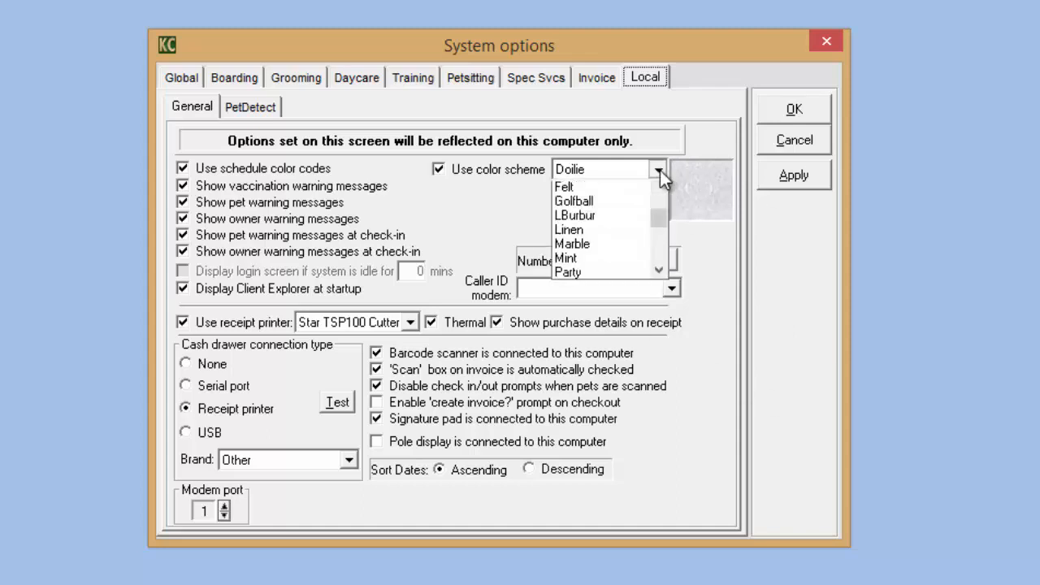
pyautogui.click(630, 199)
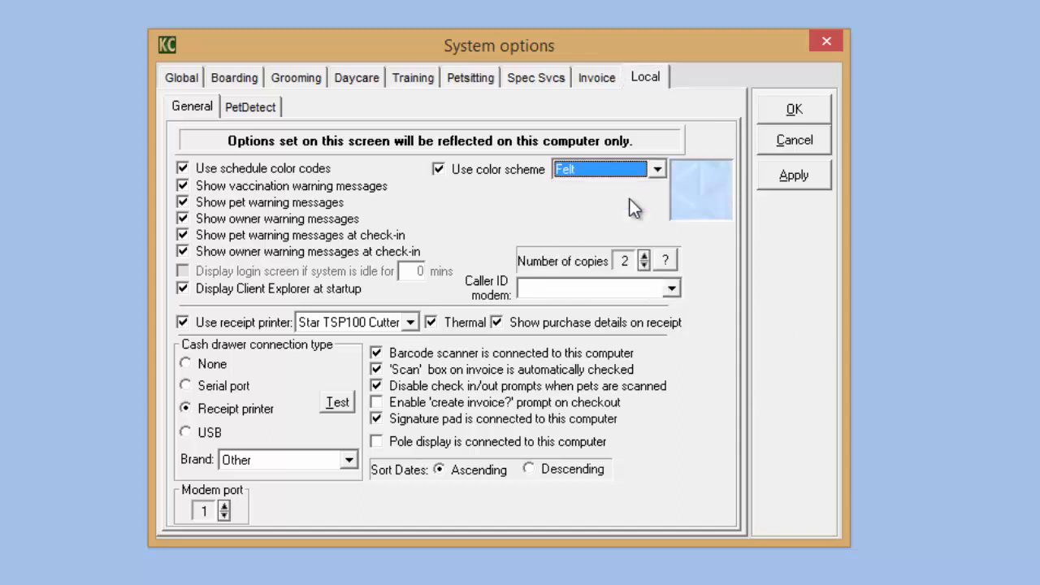
pyautogui.click(778, 185)
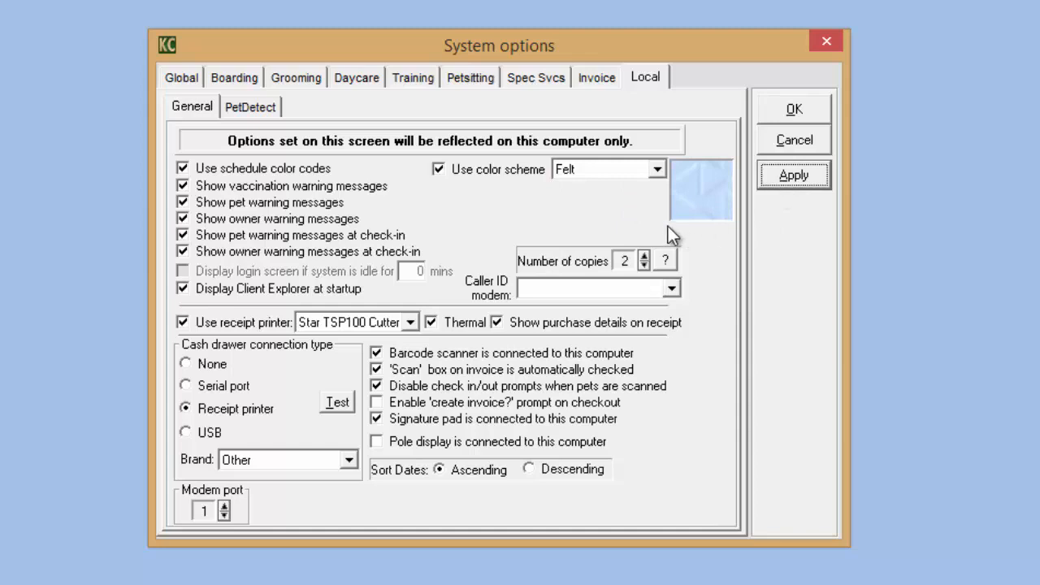
pyautogui.click(657, 170)
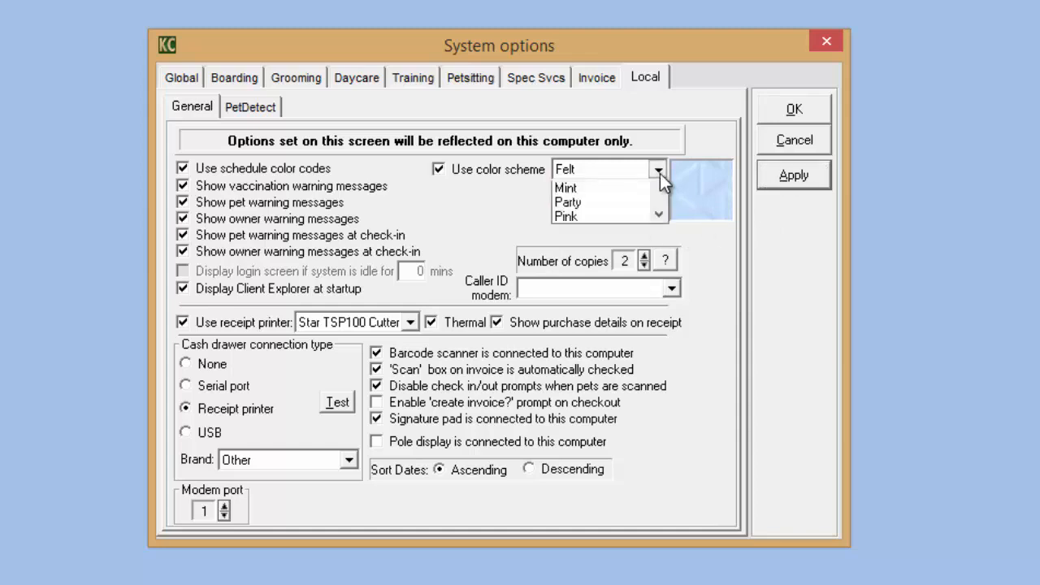
pyautogui.click(619, 201)
pyautogui.click(766, 186)
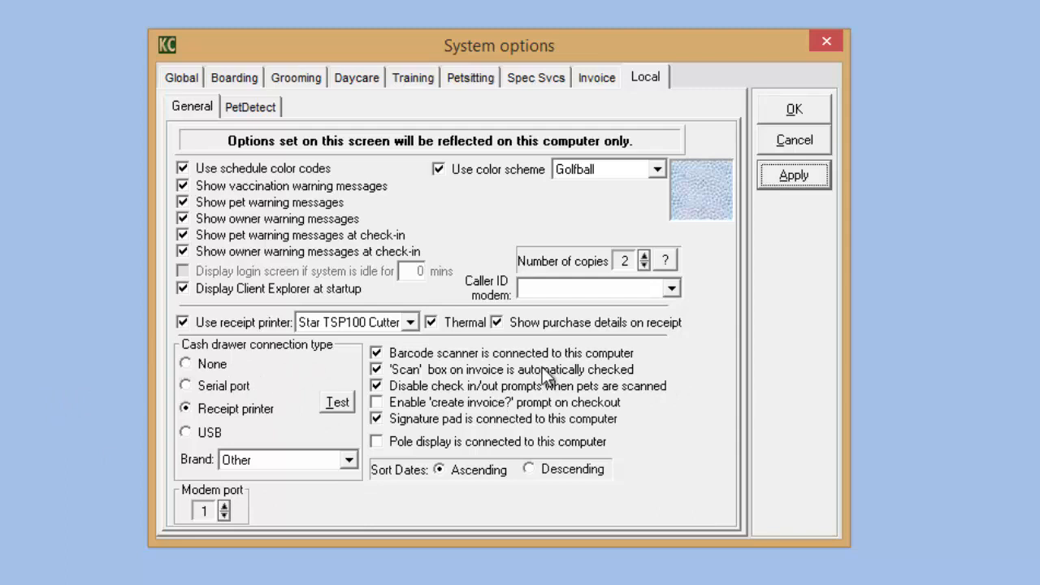
# Examine the local PetDetect printer settings and the choices for the yellow printer, and return to the general local options.
pyautogui.click(249, 114)
pyautogui.click(509, 149)
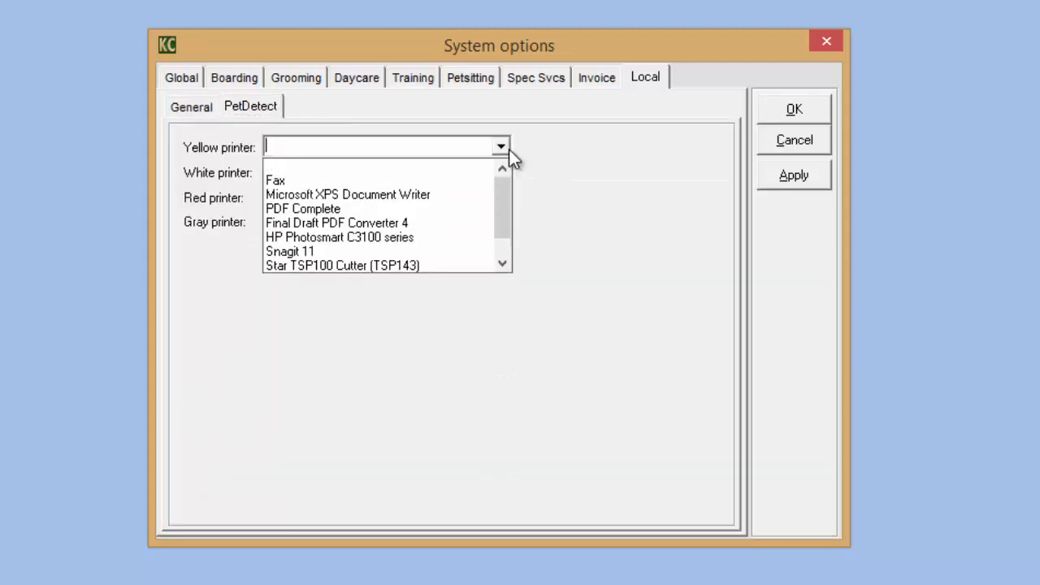
pyautogui.click(509, 148)
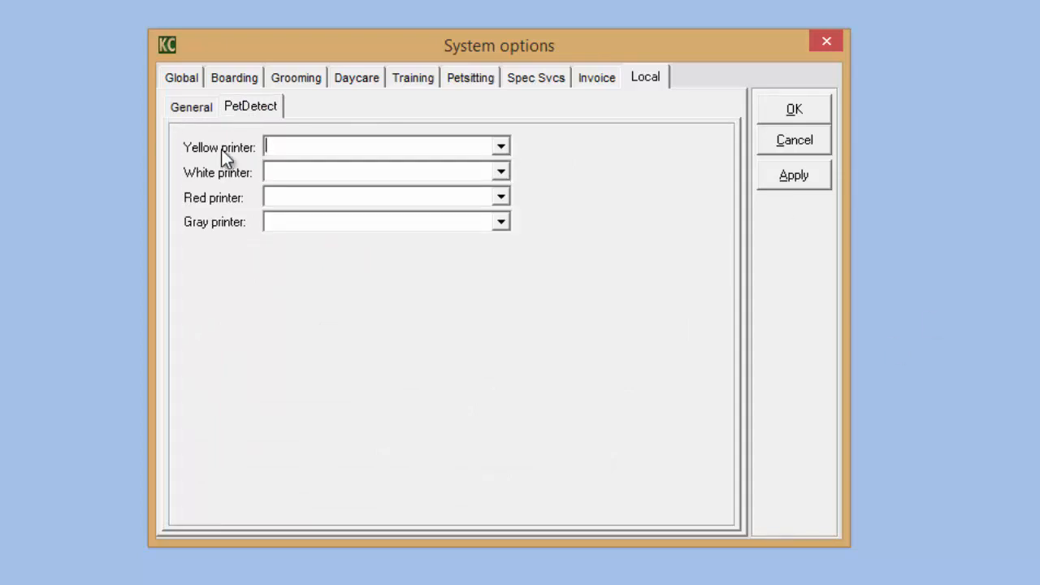
pyautogui.click(184, 108)
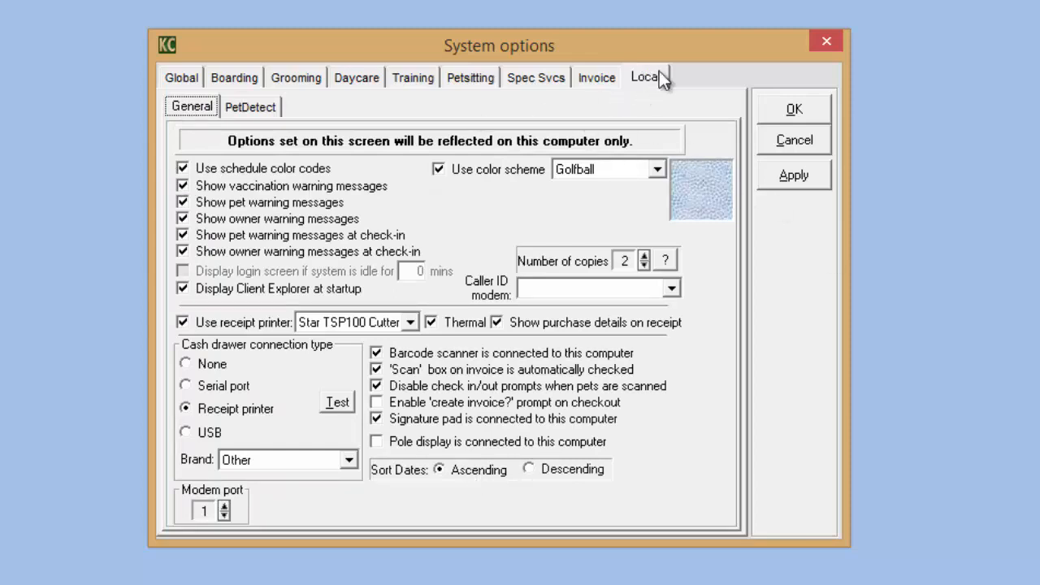
# Examine the currency wording in the invoice options and try excluding medication charges from the invoice, switching them back on.
pyautogui.click(600, 80)
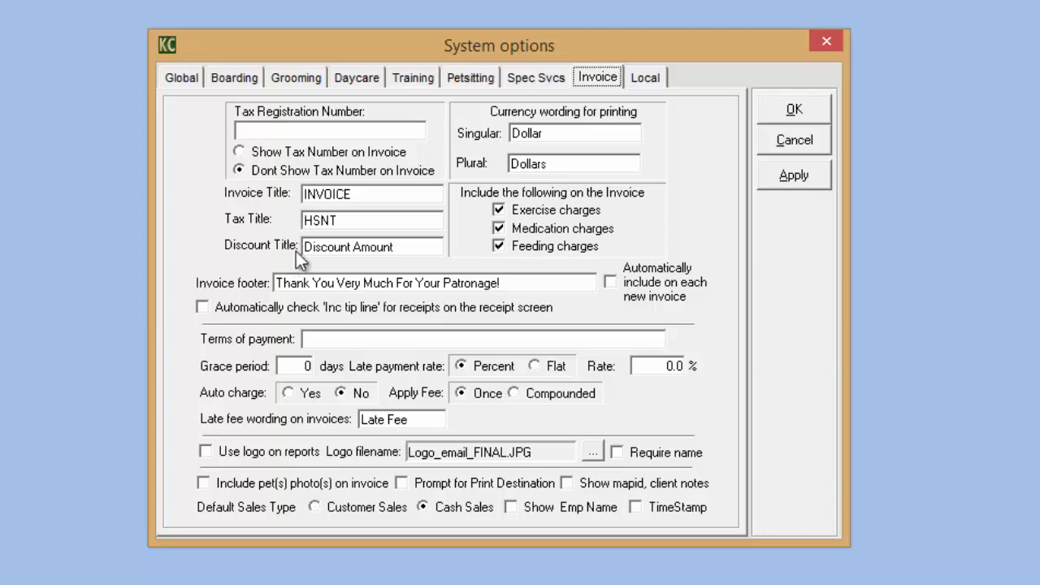
pyautogui.click(567, 136)
pyautogui.click(565, 156)
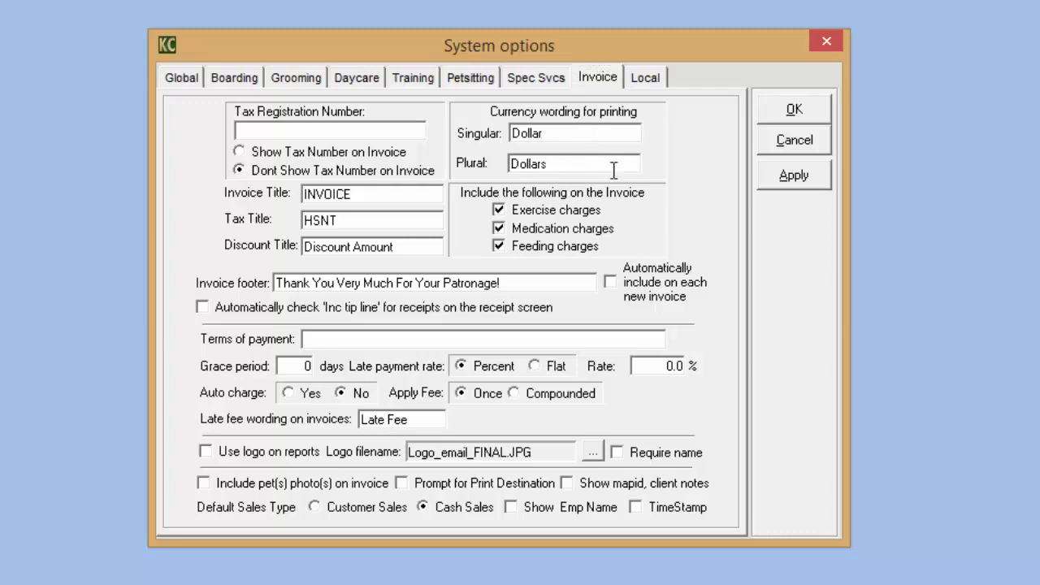
pyautogui.click(499, 228)
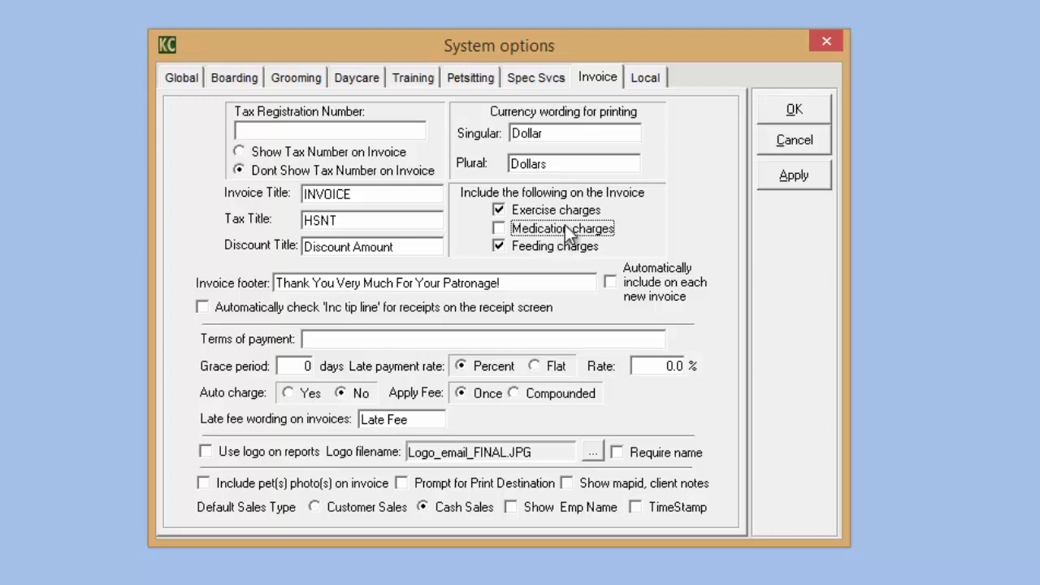
pyautogui.click(499, 229)
# Include the invoice footer automatically on each new invoice, and examine the terms of payment and grace period.
pyautogui.click(520, 284)
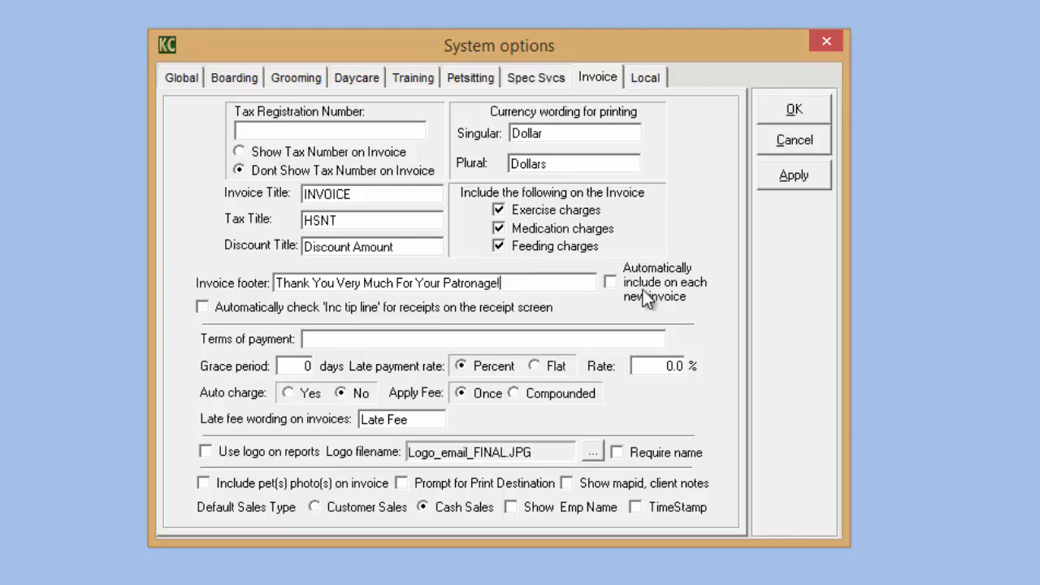
pyautogui.click(609, 283)
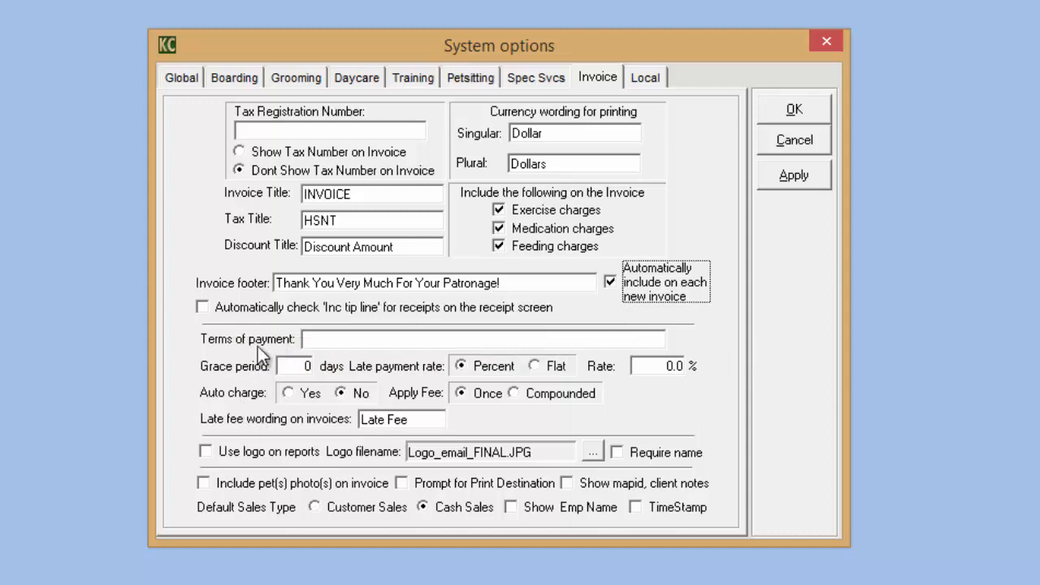
pyautogui.click(330, 338)
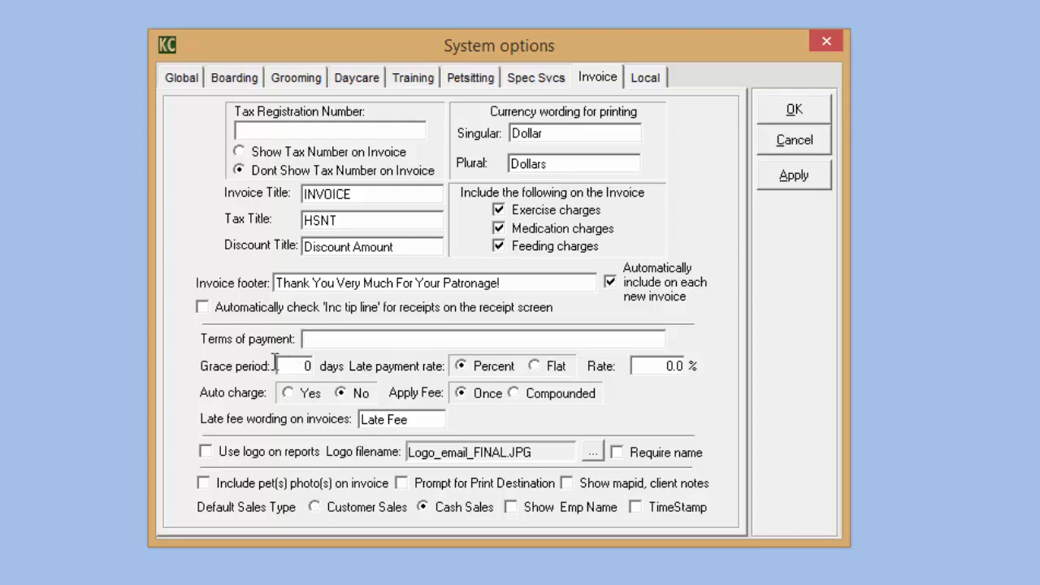
pyautogui.click(302, 366)
# Examine the boarding options, including the contract and the miscellaneous, extra charge and discount board settings.
pyautogui.click(235, 78)
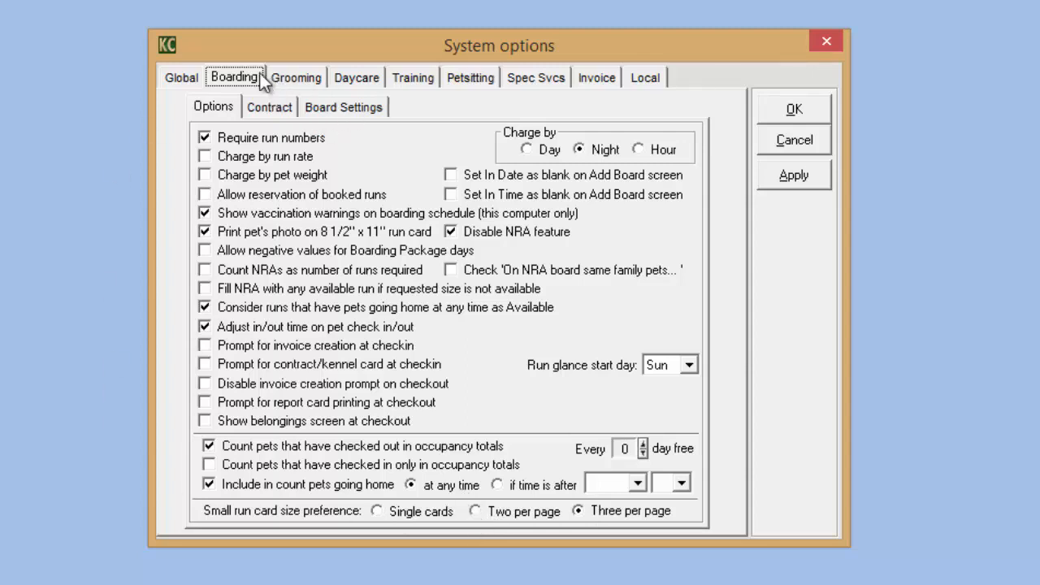
pyautogui.click(274, 114)
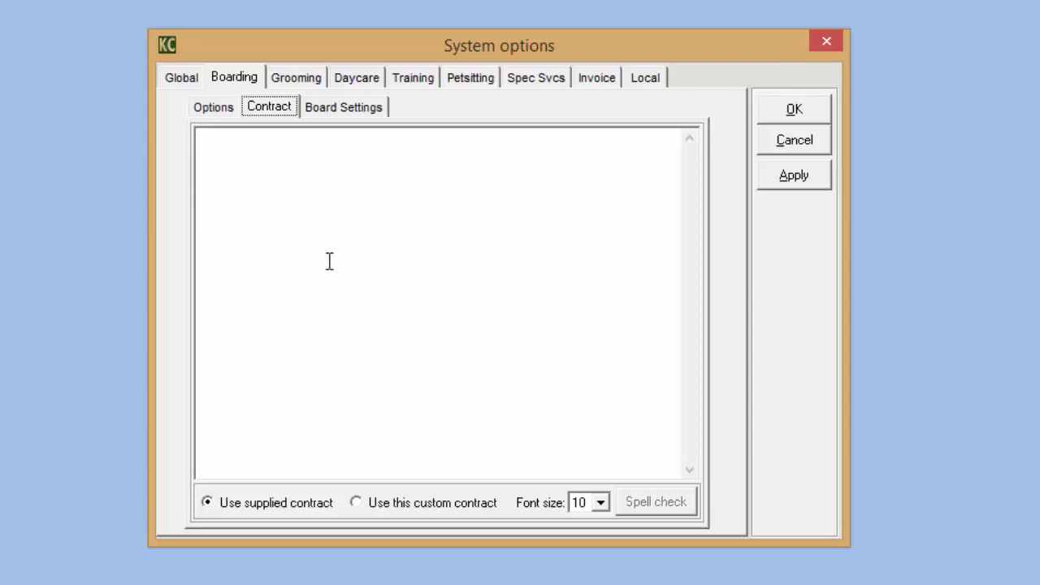
pyautogui.click(291, 161)
pyautogui.click(354, 112)
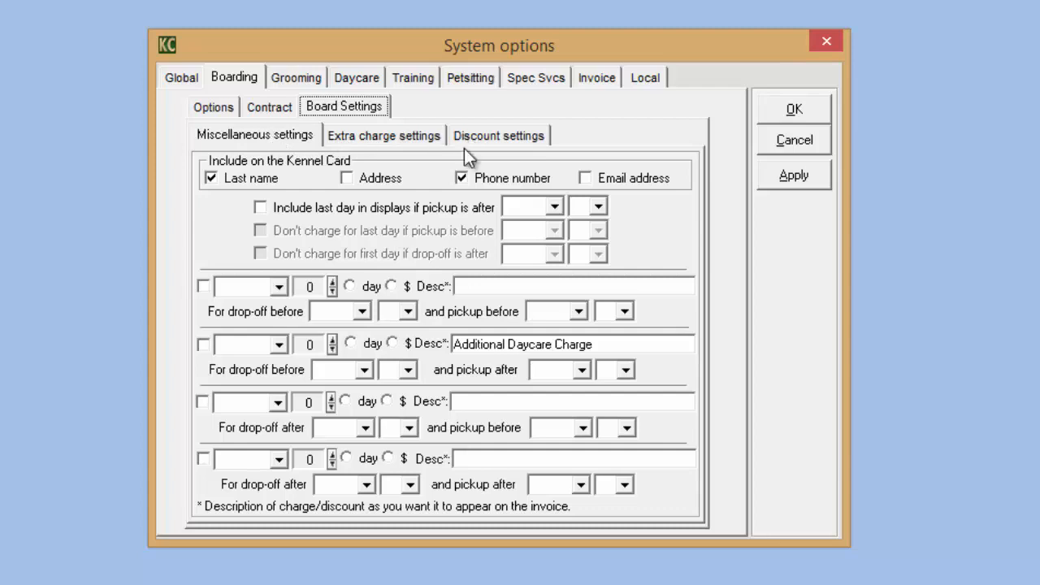
pyautogui.click(252, 140)
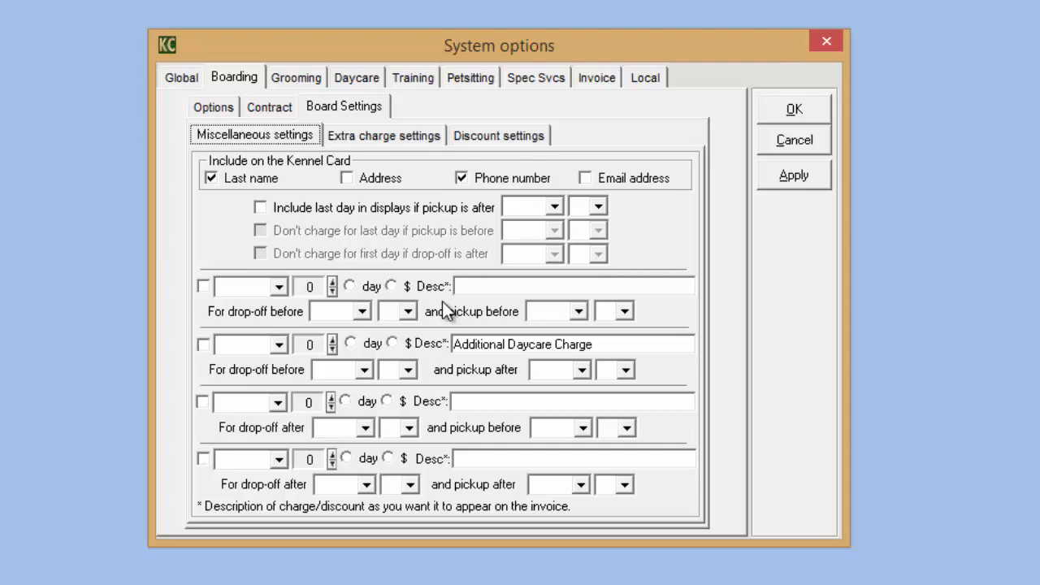
pyautogui.click(388, 141)
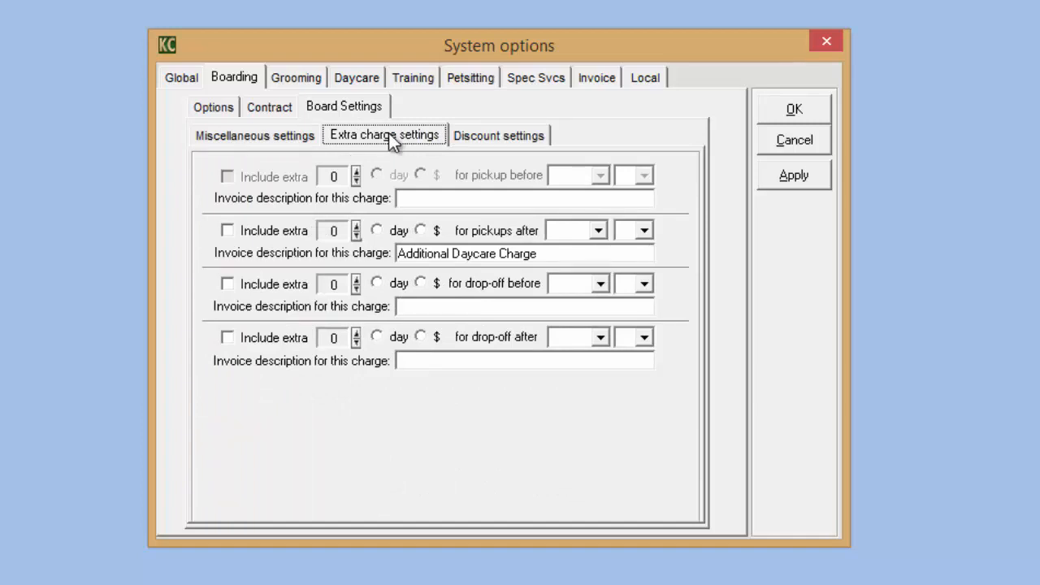
pyautogui.click(521, 138)
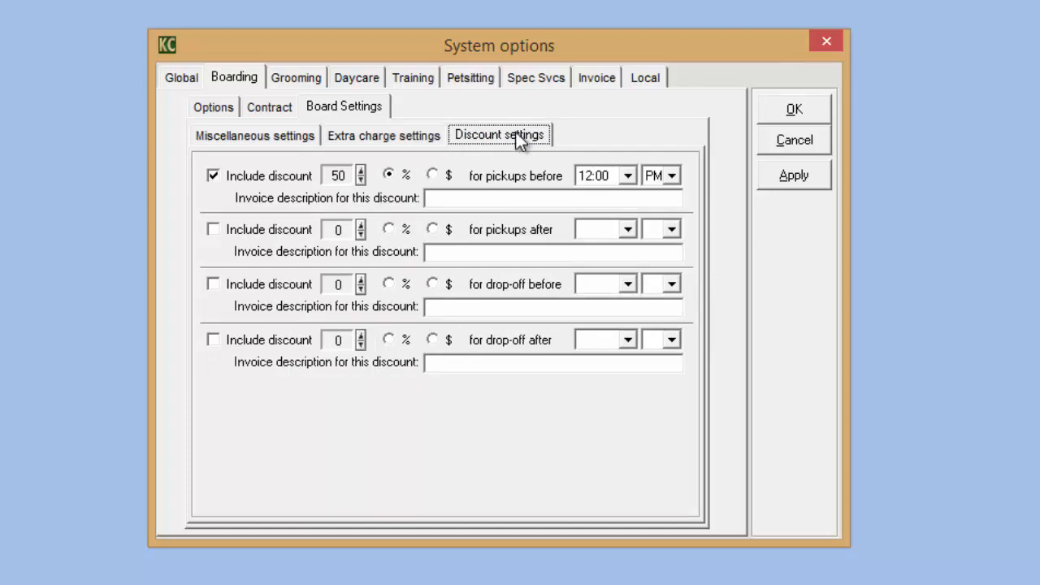
pyautogui.click(213, 108)
# In the grooming options, add Groom to the free services and maintain the maximum limit by appointments.
pyautogui.click(294, 79)
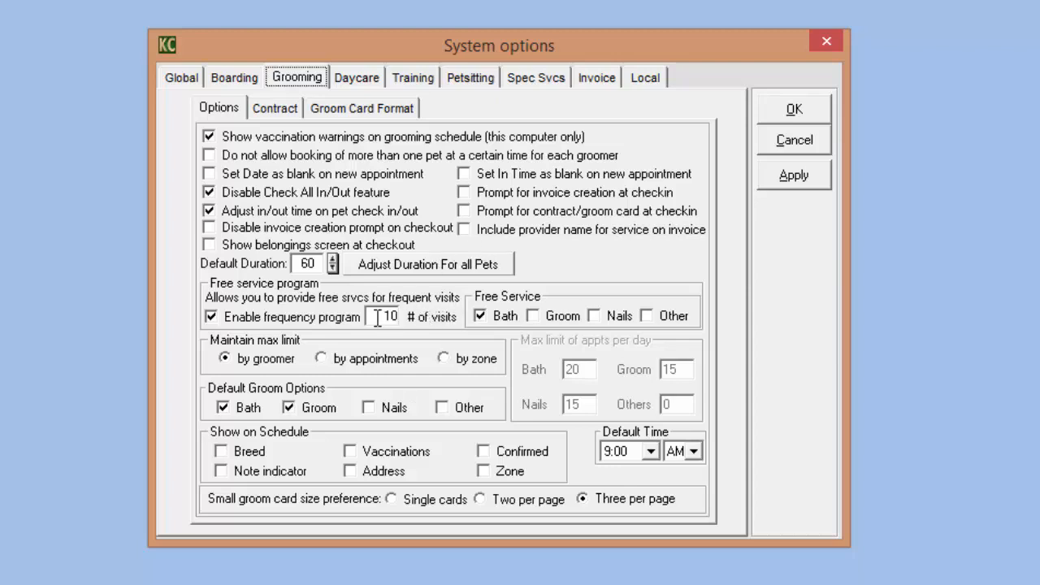
pyautogui.click(533, 315)
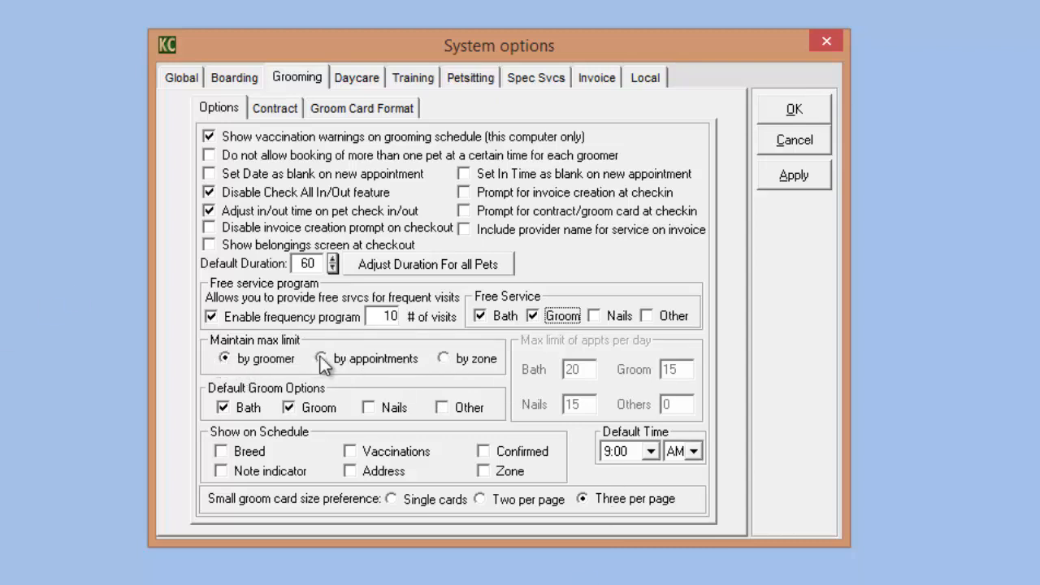
pyautogui.click(444, 358)
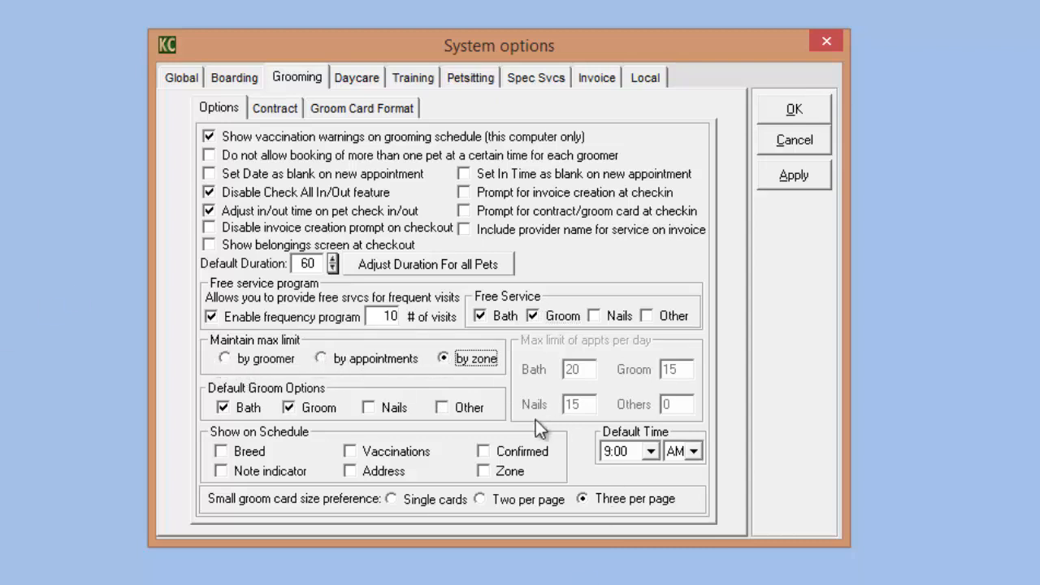
pyautogui.click(322, 358)
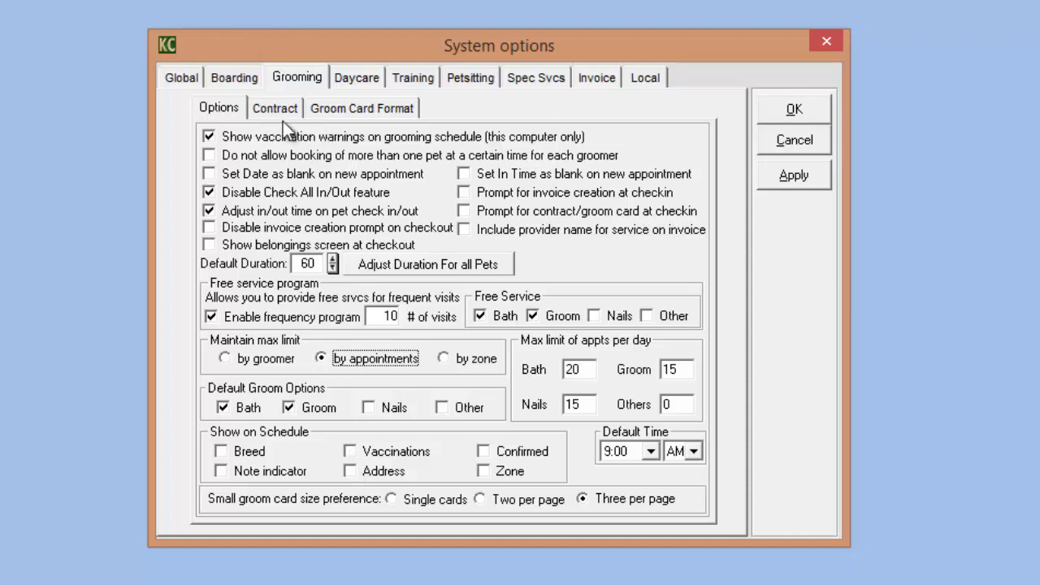
# Try showing the breed and note indicator on the grooming schedule, and switch both off again.
pyautogui.click(221, 451)
pyautogui.click(221, 470)
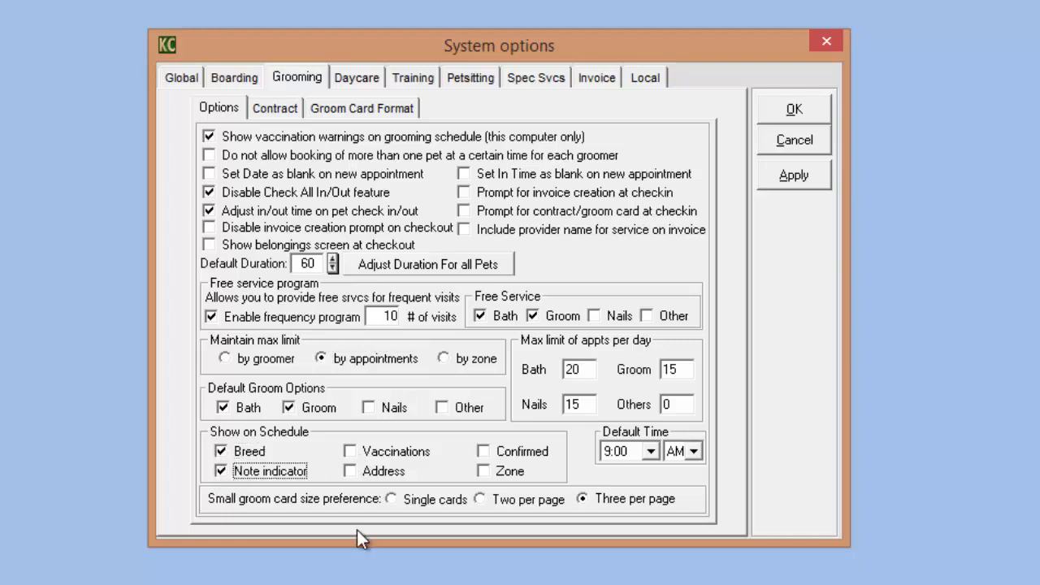
pyautogui.click(225, 453)
pyautogui.click(222, 469)
# Examine the groom card format and the daycare, training, petsitting and special services options, and close the system options from the global settings.
pyautogui.click(384, 108)
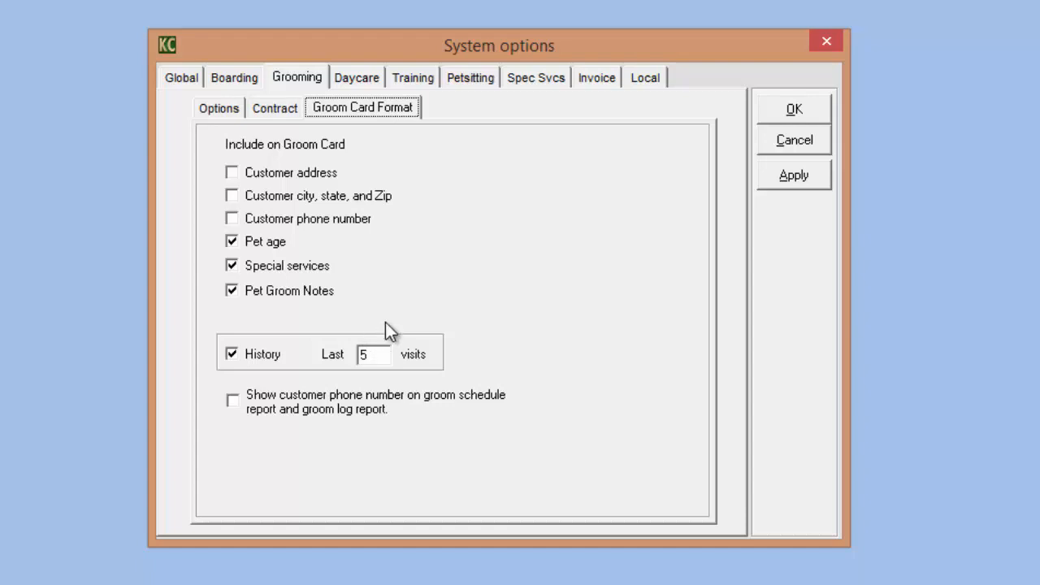
pyautogui.click(352, 77)
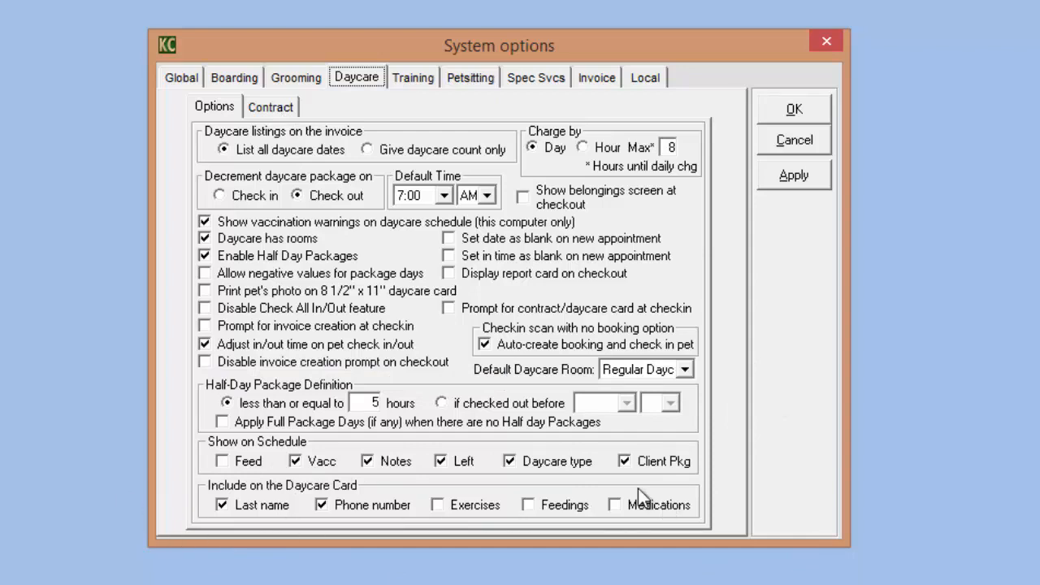
pyautogui.click(415, 79)
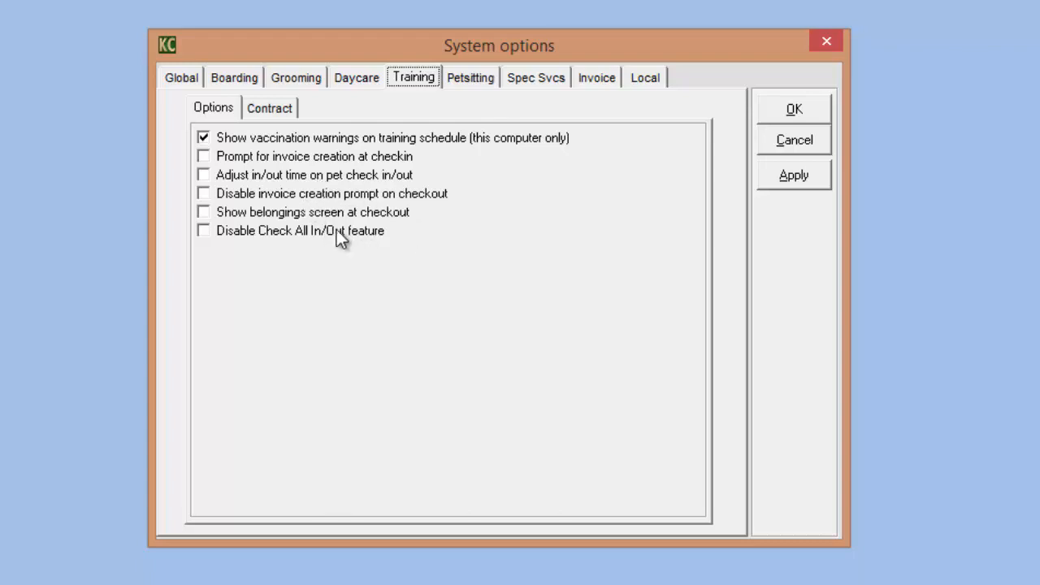
pyautogui.click(480, 75)
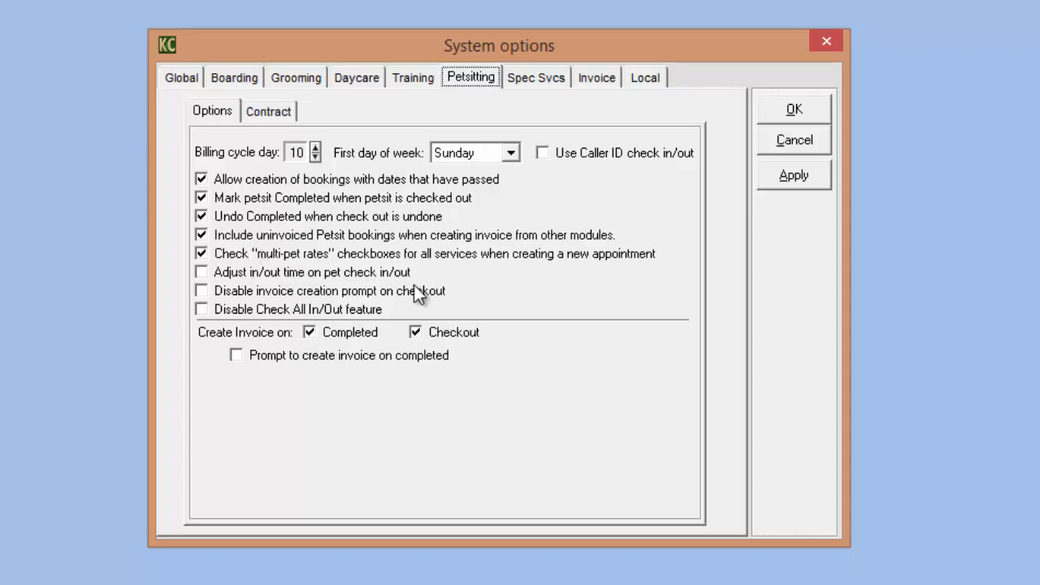
pyautogui.click(549, 84)
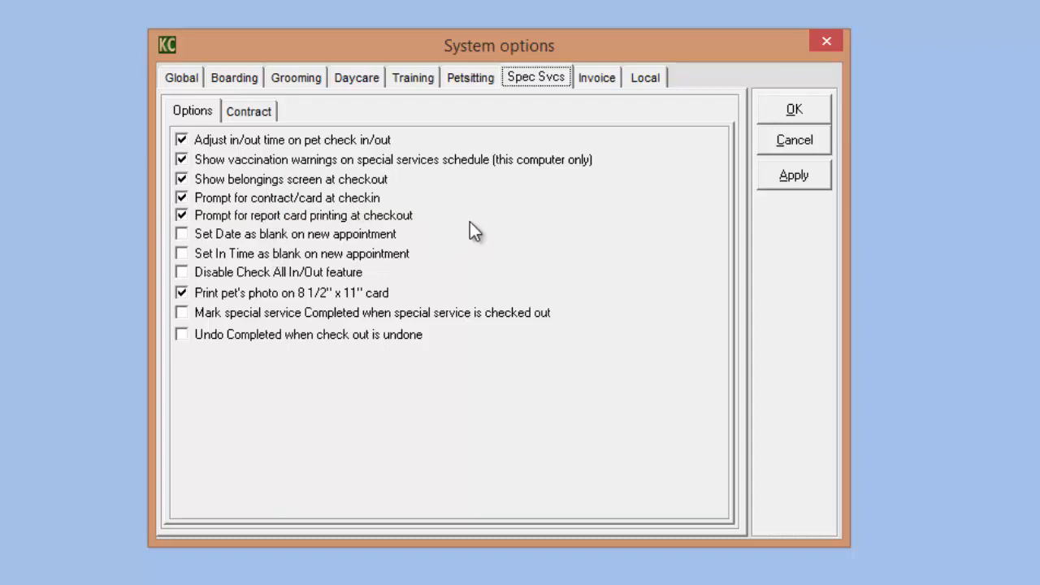
pyautogui.click(182, 77)
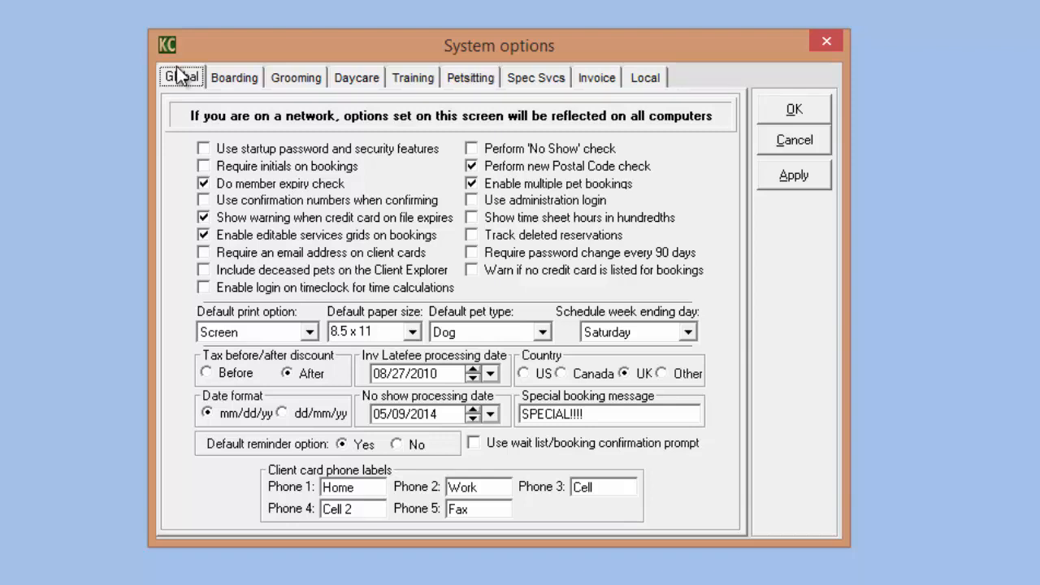
pyautogui.click(823, 39)
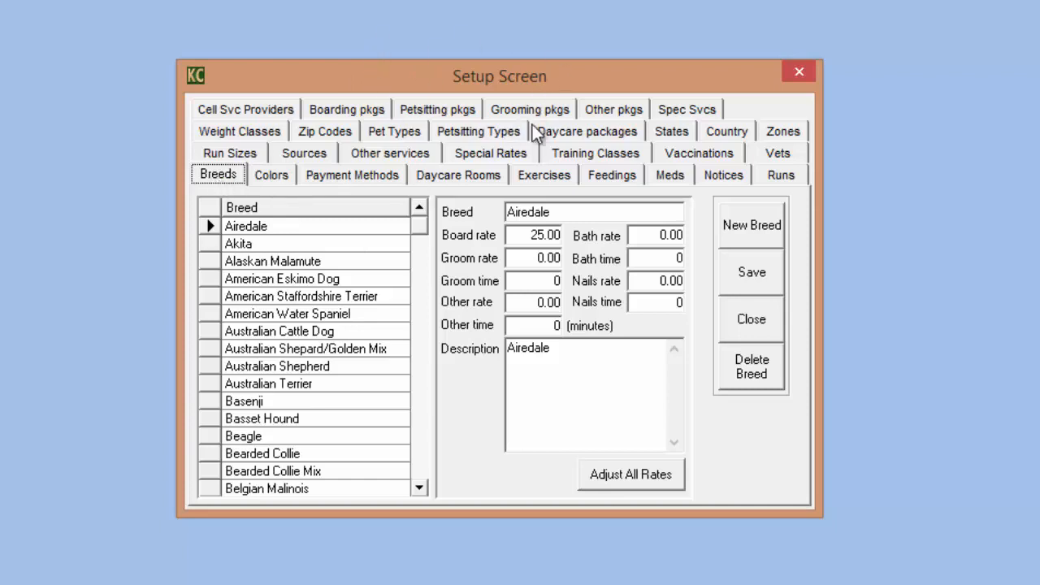
# Examine the breeds, colors, payment methods and daycare rooms lists, checking the Visa and Master Card entries.
pyautogui.click(453, 136)
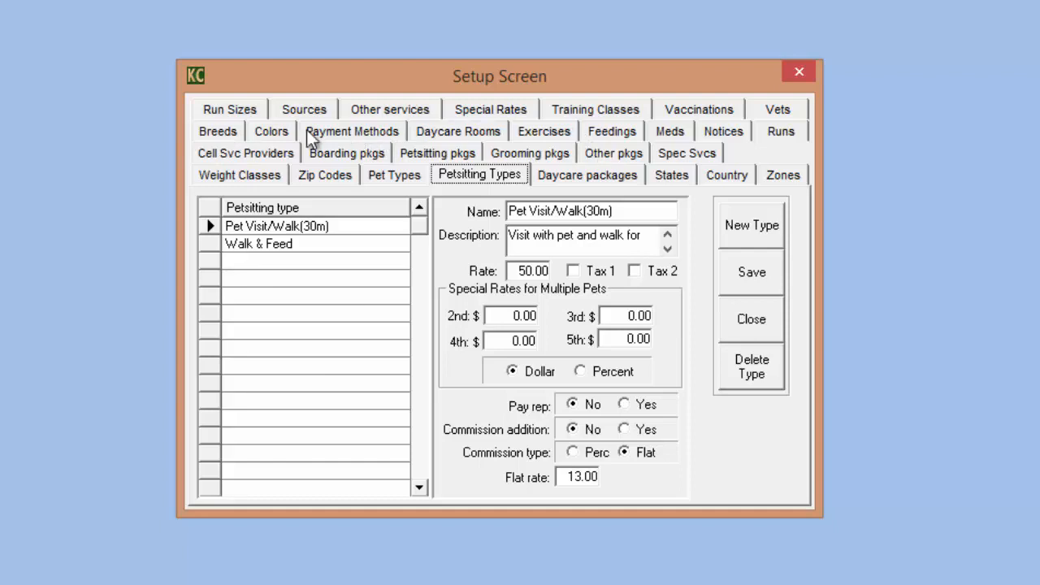
pyautogui.click(221, 135)
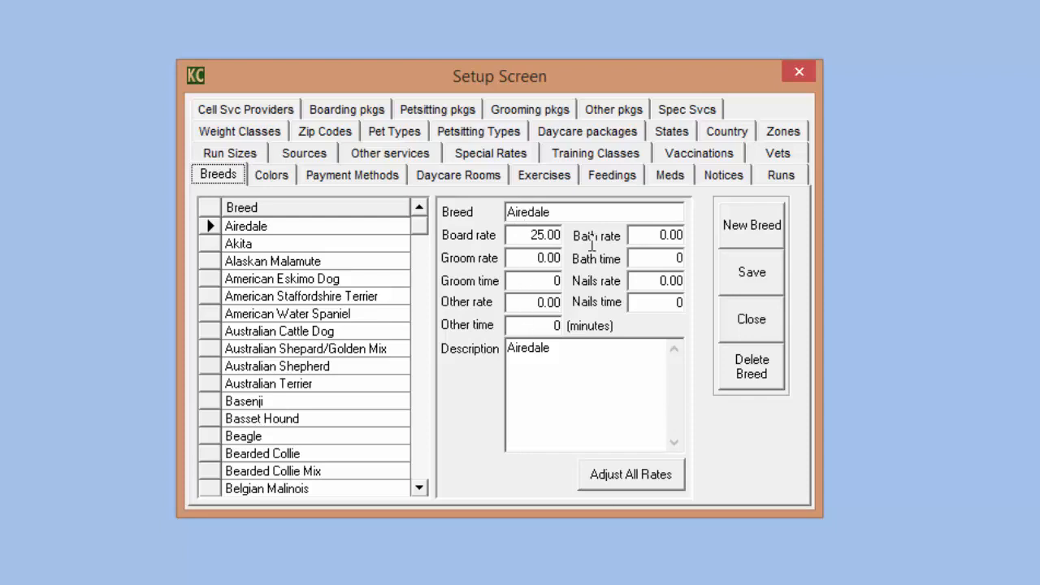
pyautogui.click(275, 176)
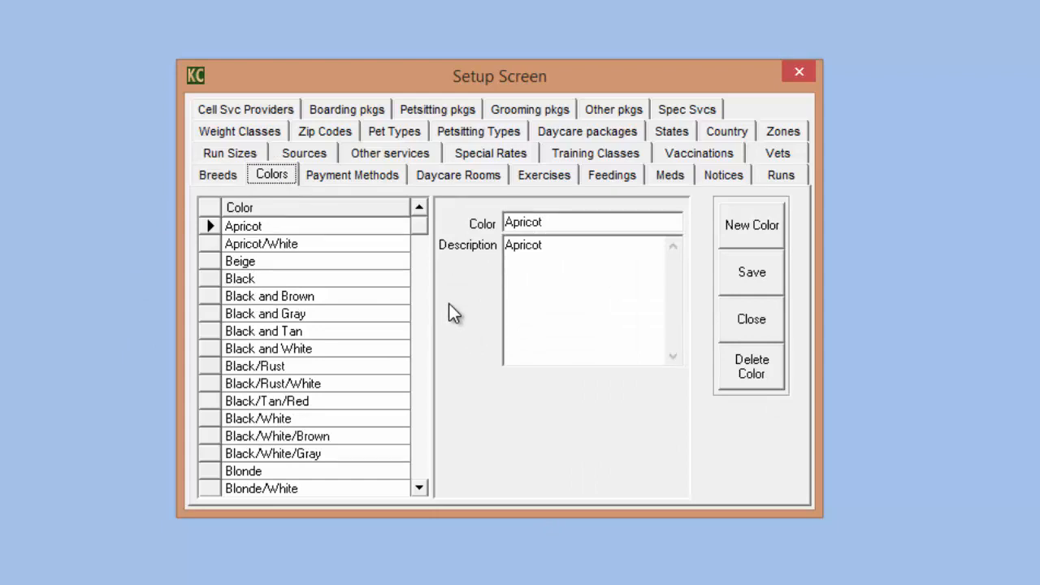
pyautogui.click(337, 179)
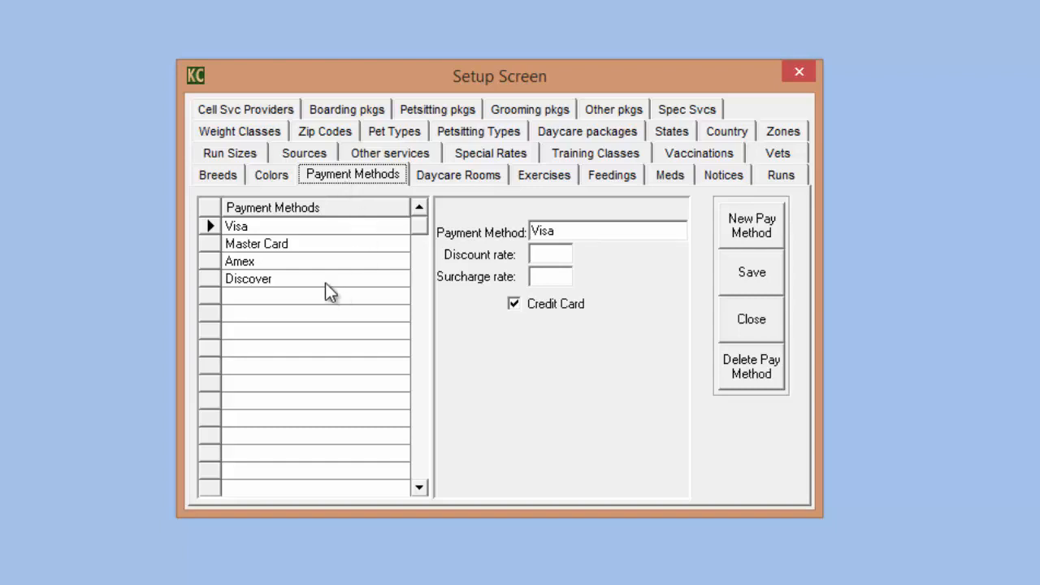
pyautogui.click(291, 244)
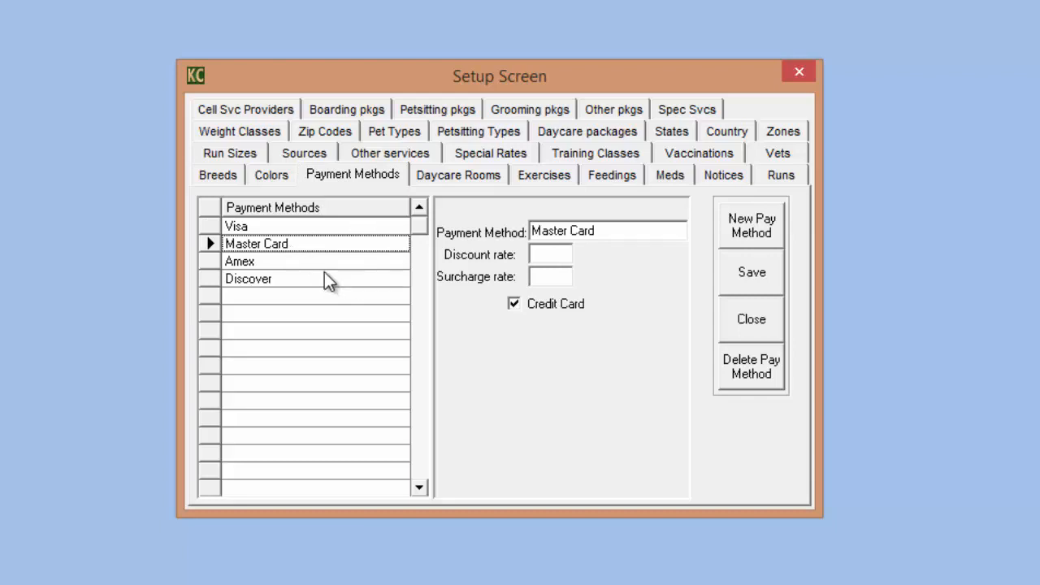
pyautogui.click(324, 279)
pyautogui.click(287, 227)
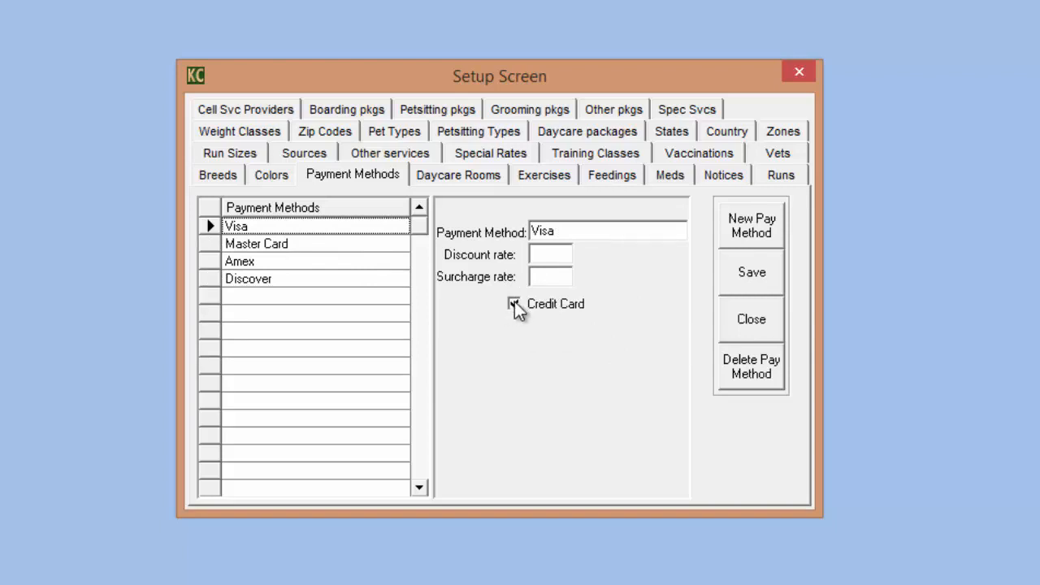
pyautogui.click(445, 175)
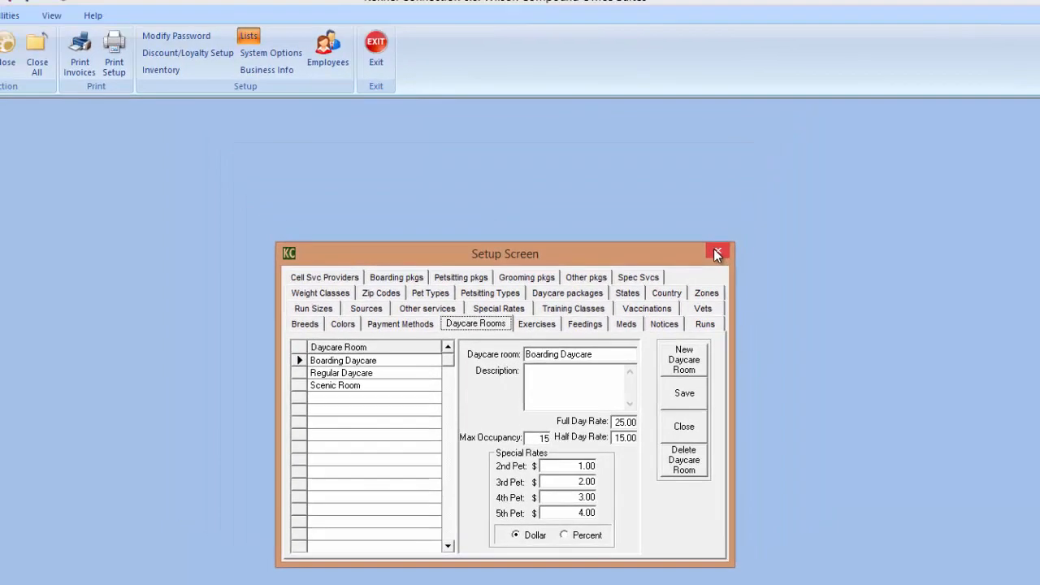
# Close the lists setup, then disable the daycare rooms option in the daycare system options and save the change.
pyautogui.click(747, 189)
pyautogui.click(271, 53)
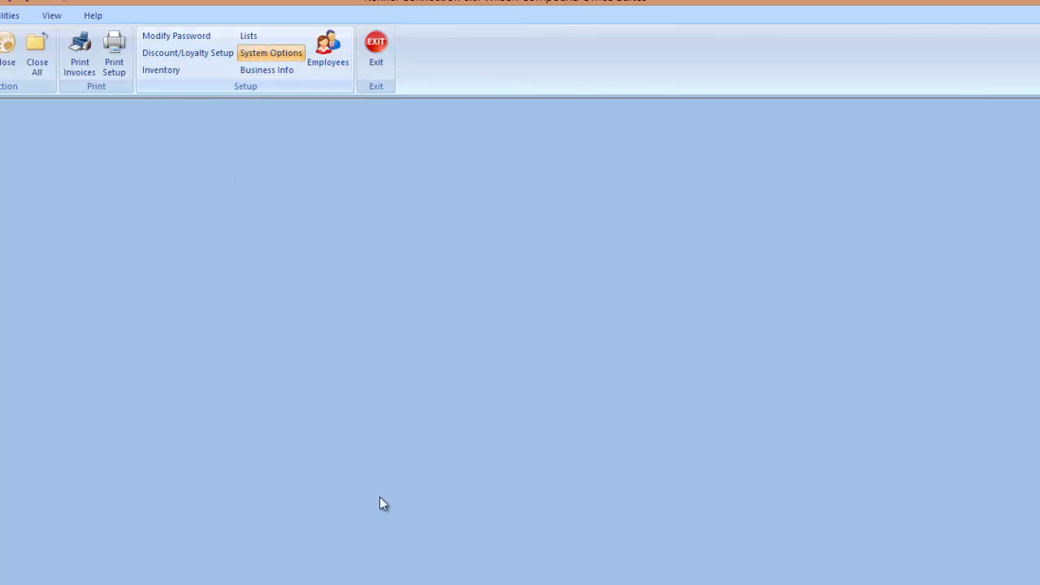
pyautogui.click(405, 255)
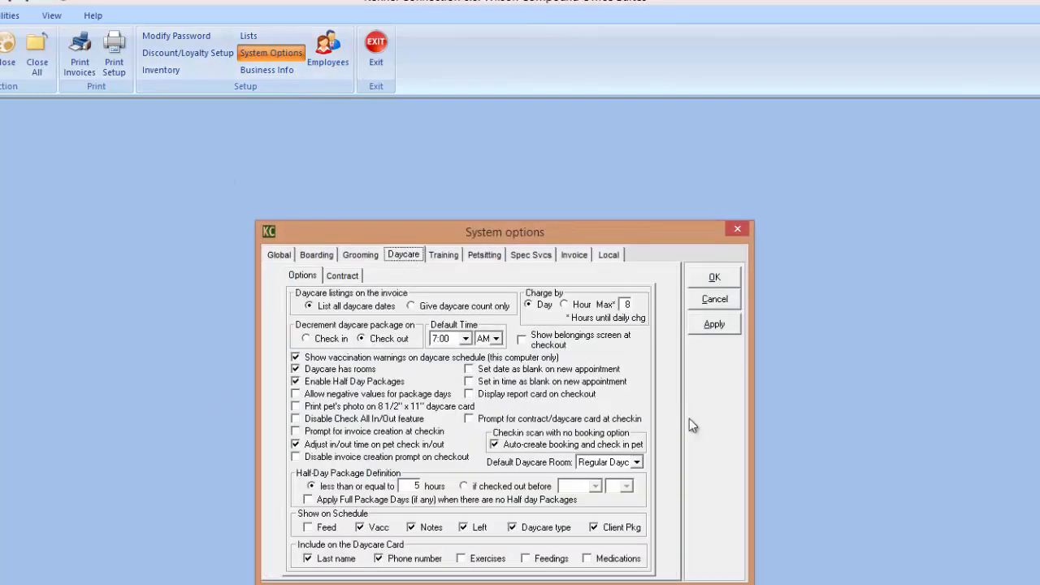
pyautogui.click(298, 370)
pyautogui.click(715, 325)
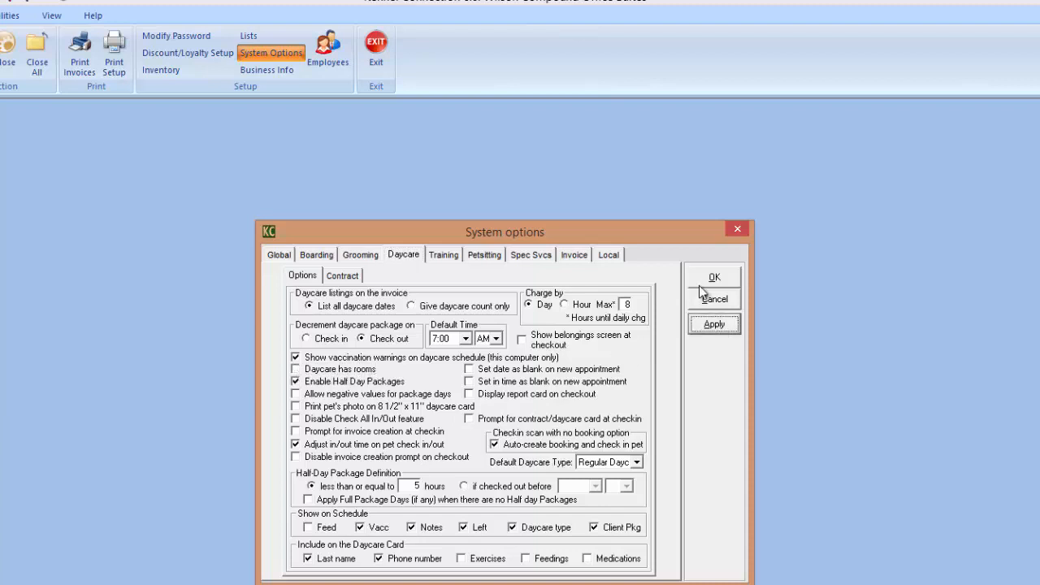
pyautogui.click(707, 278)
# Reopen the lists setup and examine the Boarding Daycare entry among the daycare types.
pyautogui.click(249, 38)
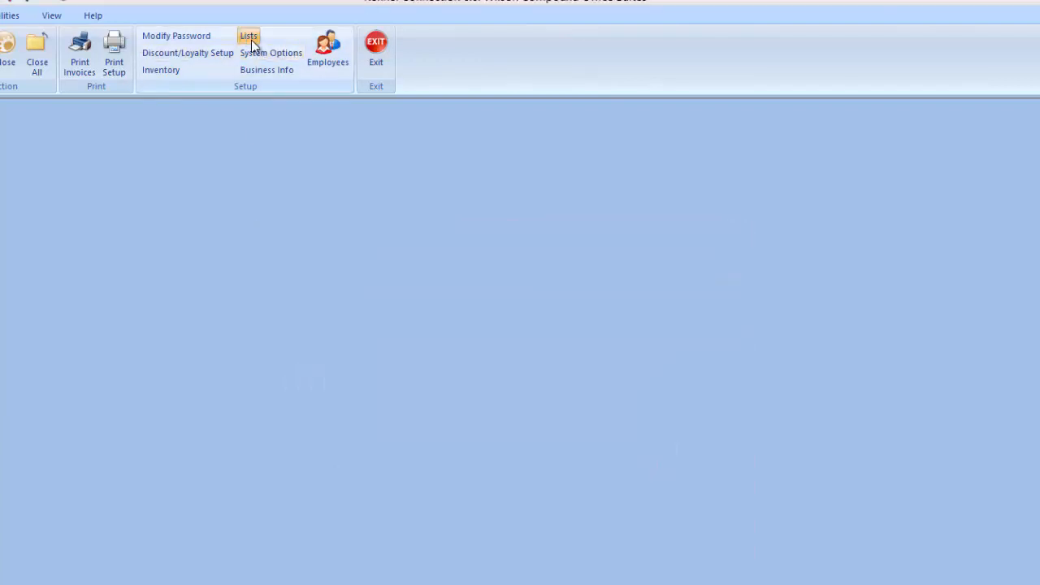
pyautogui.click(475, 324)
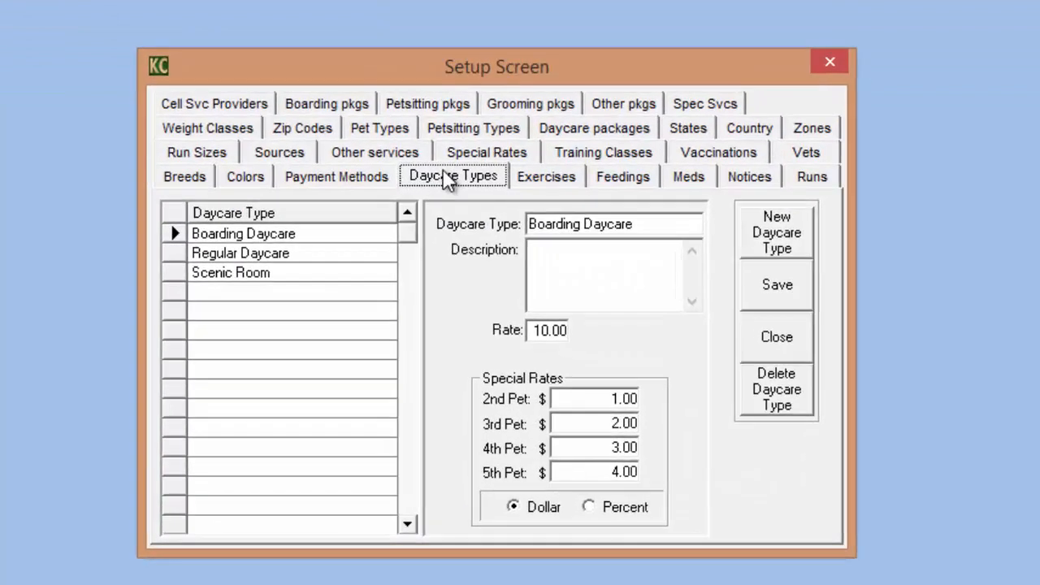
pyautogui.click(297, 237)
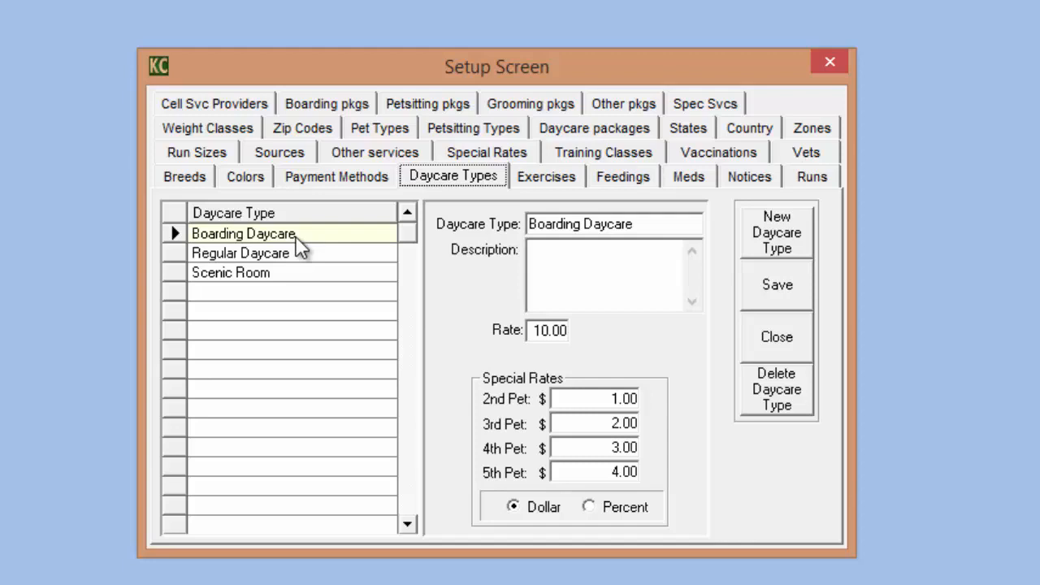
# Examine the exercises, feedings and medications lists with their rates and invoicing options.
pyautogui.click(550, 177)
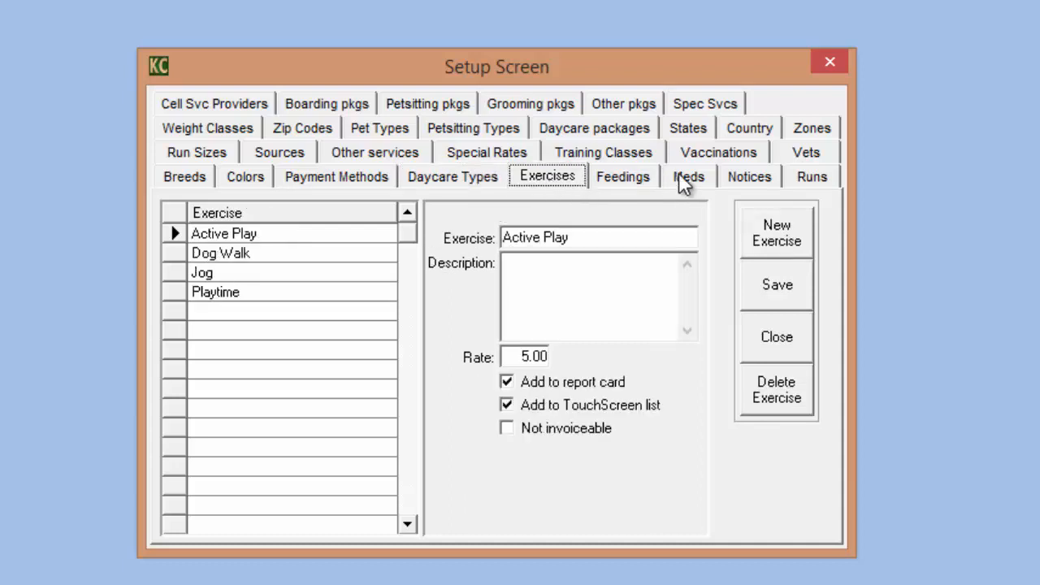
pyautogui.click(627, 186)
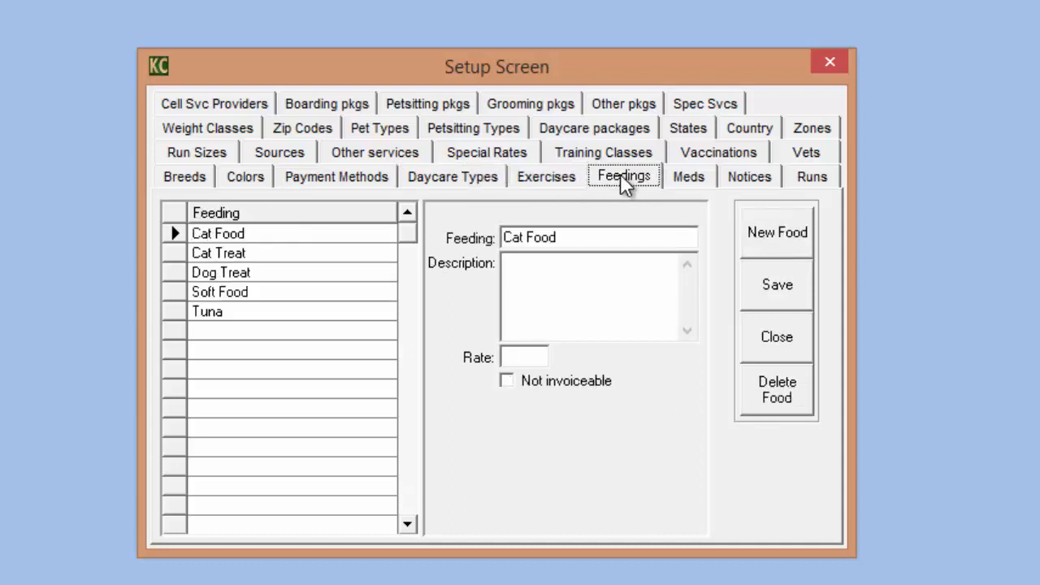
pyautogui.click(687, 184)
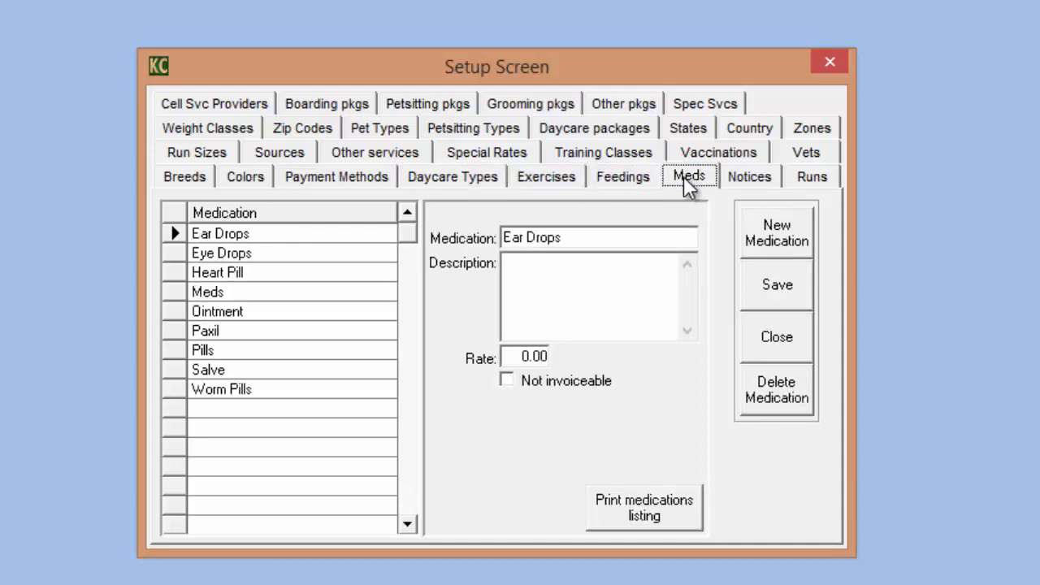
pyautogui.click(621, 179)
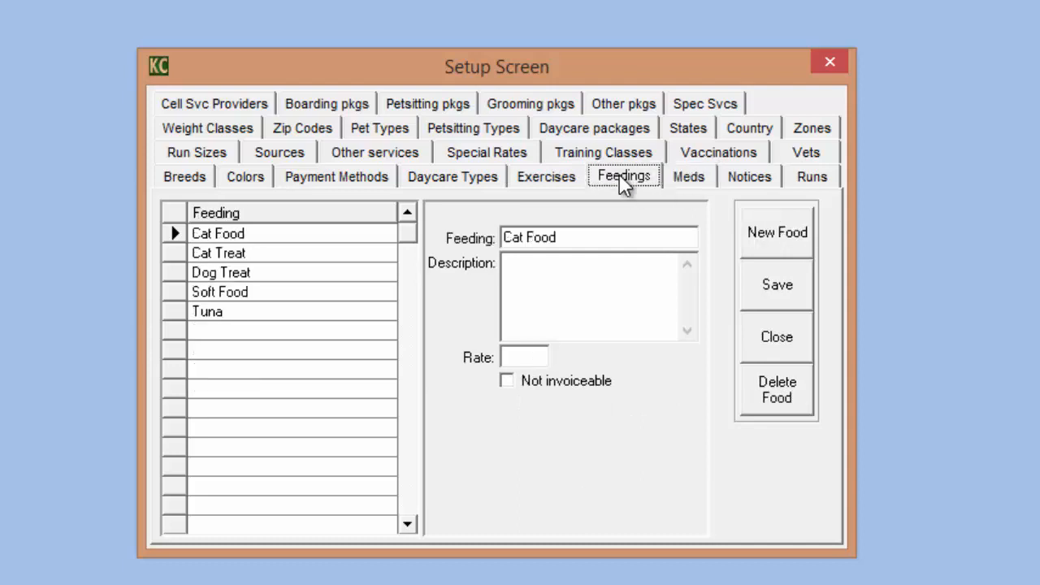
pyautogui.click(547, 178)
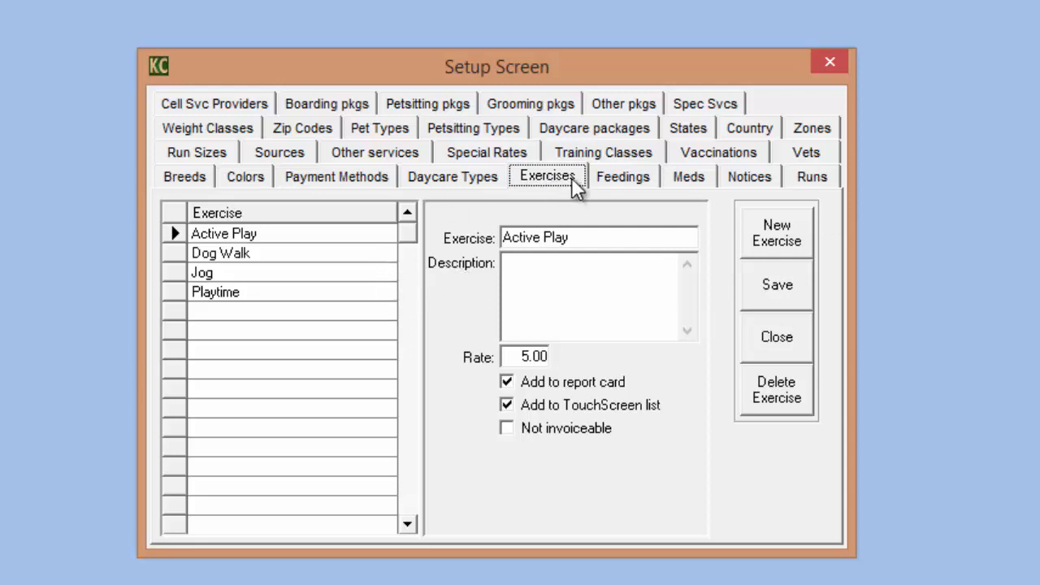
pyautogui.click(622, 177)
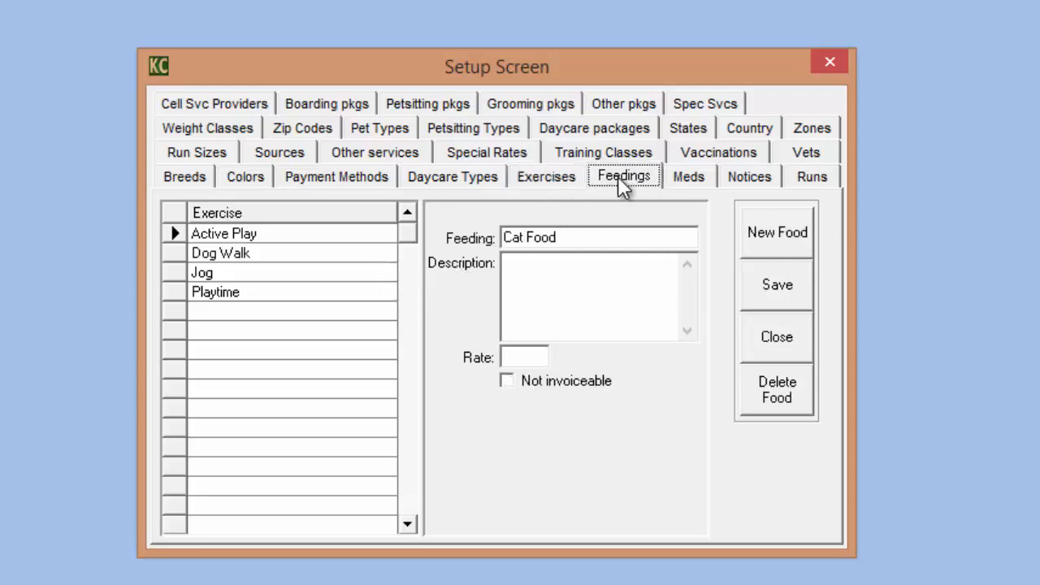
# Try marking the Heart Pill medication as not invoiceable, and discard the change when leaving the list.
pyautogui.click(686, 179)
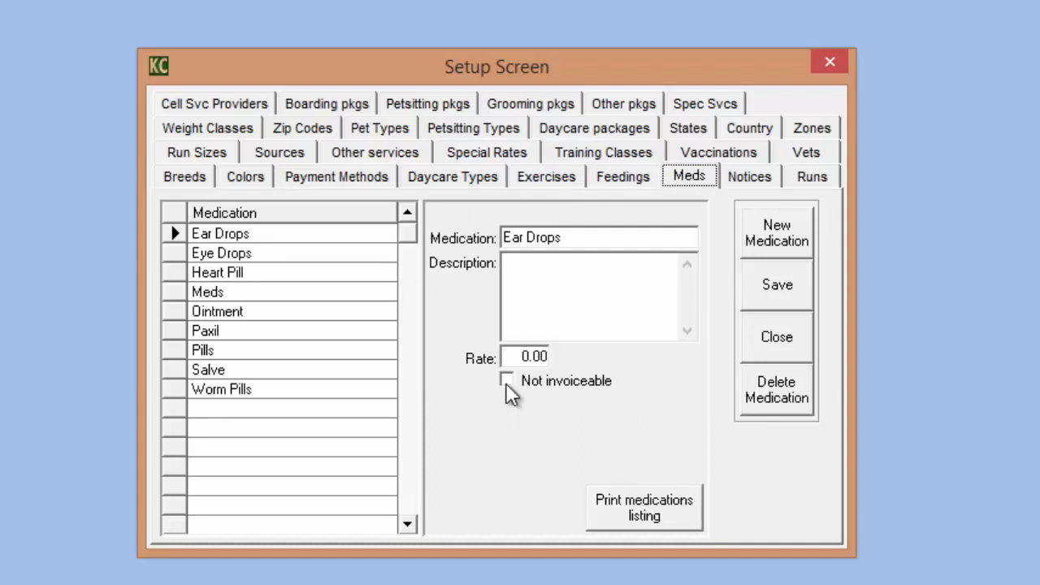
pyautogui.click(288, 254)
pyautogui.click(280, 274)
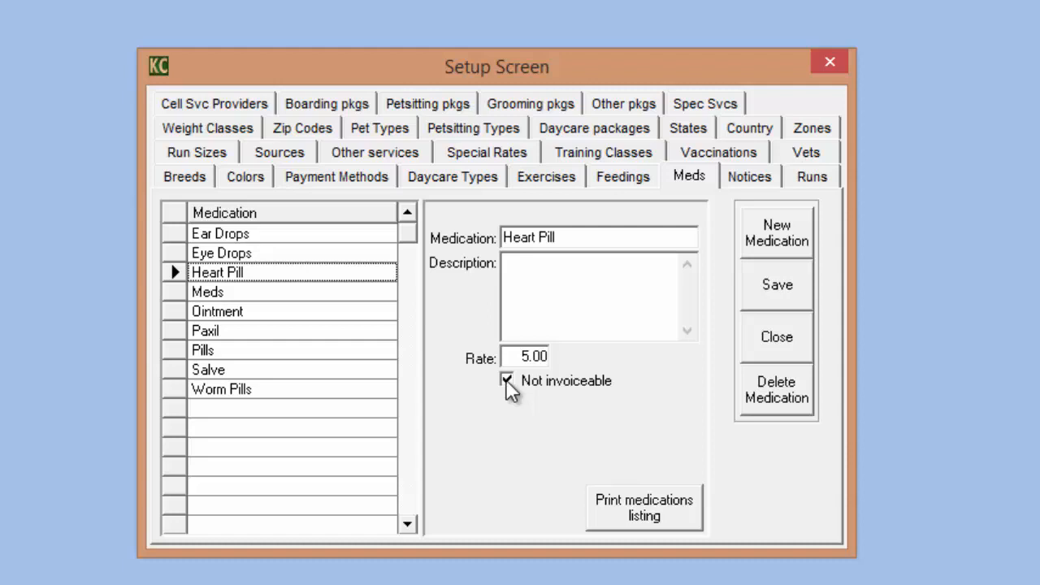
pyautogui.click(618, 187)
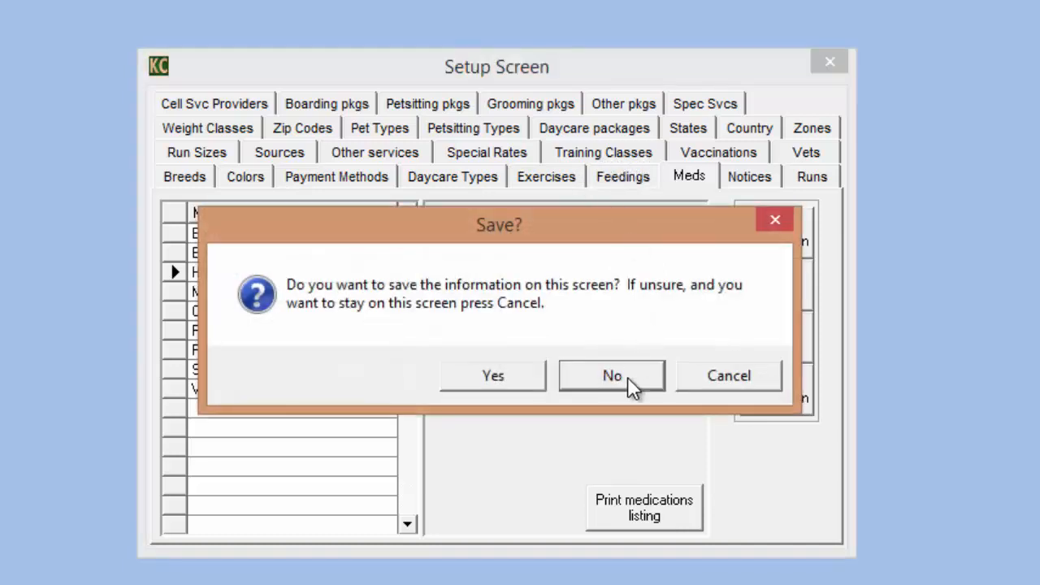
pyautogui.click(632, 385)
# Examine the exercise options, including the TouchScreen list setting, and the five reminder card notices.
pyautogui.click(553, 179)
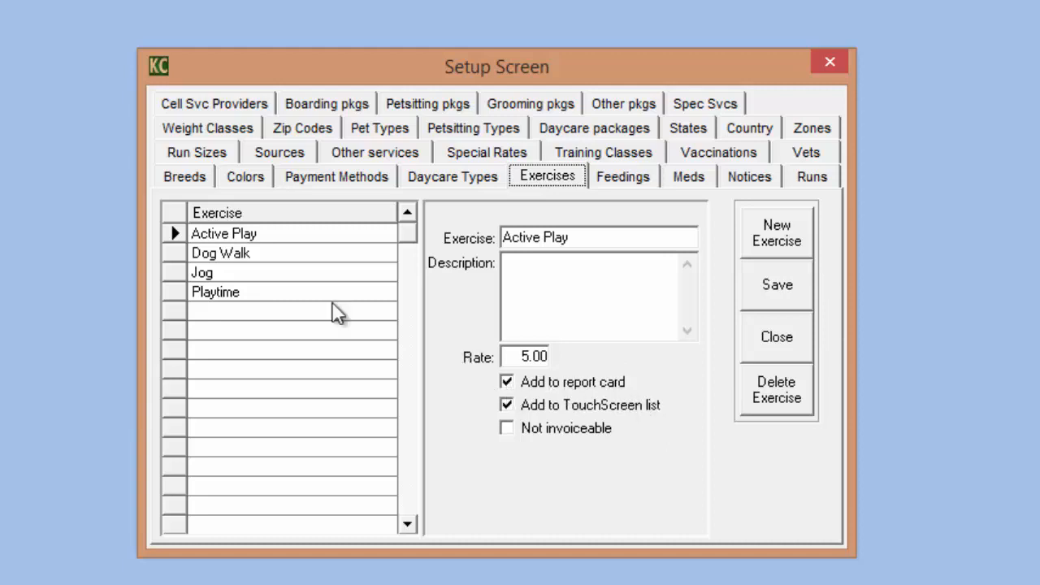
pyautogui.click(507, 404)
pyautogui.click(751, 180)
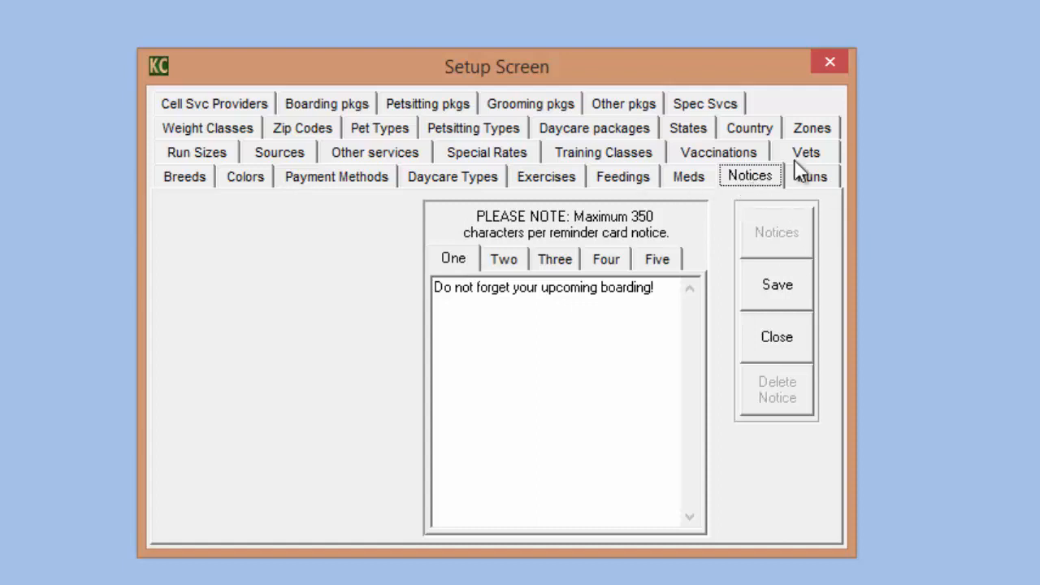
pyautogui.click(660, 260)
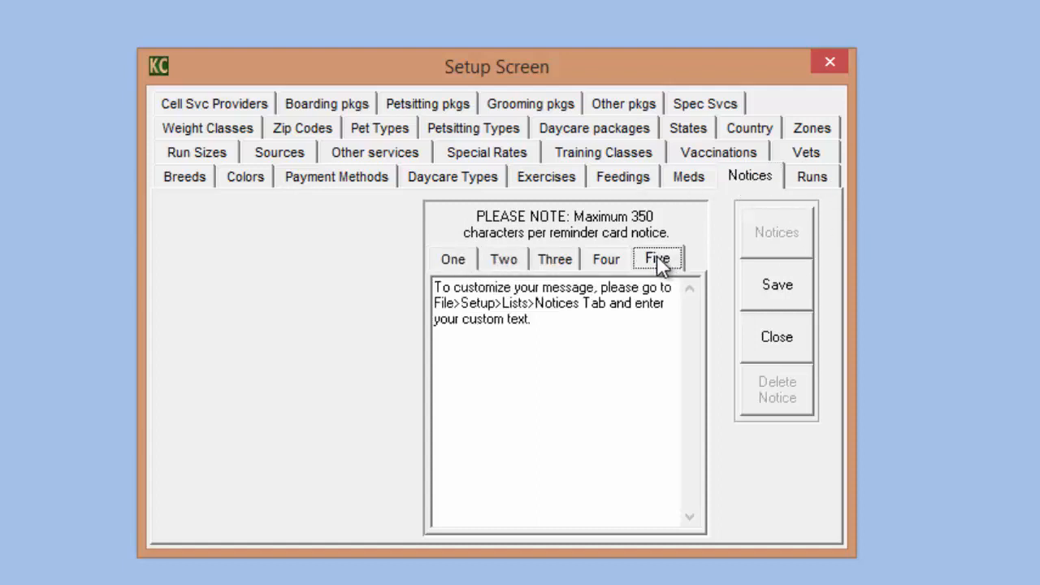
pyautogui.click(605, 260)
pyautogui.click(555, 260)
pyautogui.click(505, 260)
pyautogui.click(463, 260)
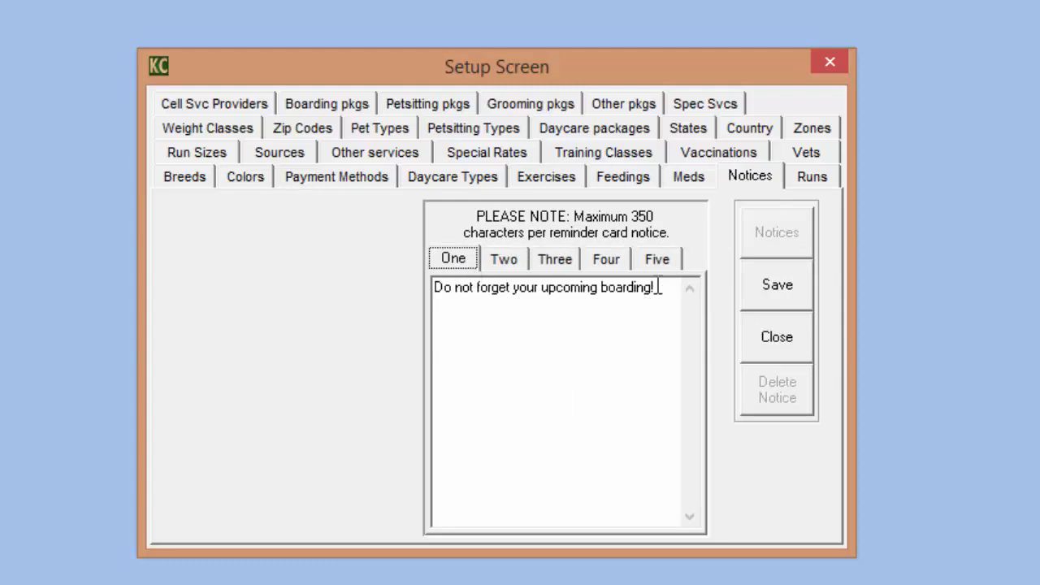
pyautogui.click(657, 287)
pyautogui.click(460, 262)
# Examine the run sizes, comparing the rates and multi-pet special rates of Suite and LARGE.
pyautogui.click(192, 155)
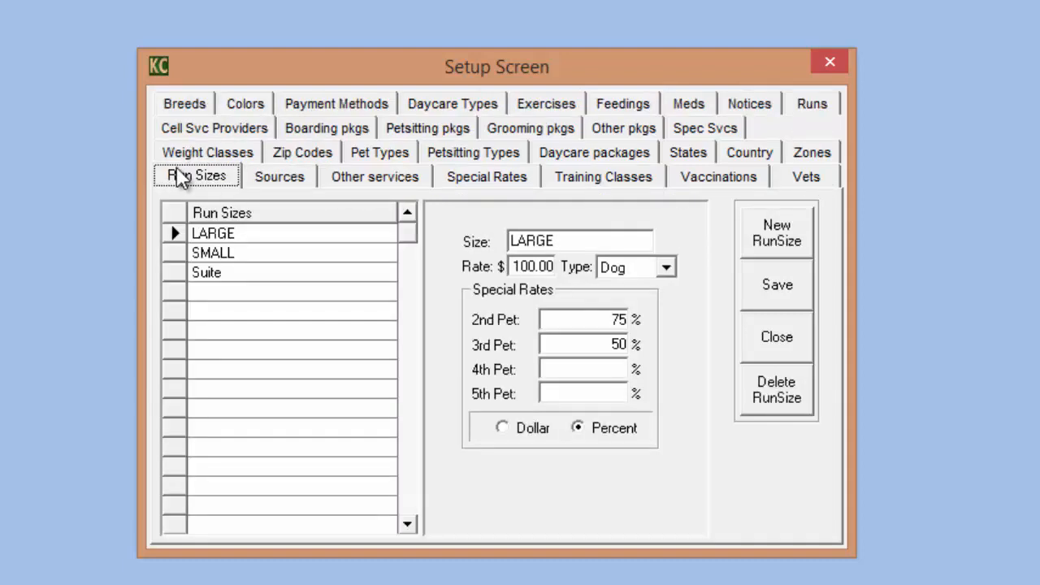
pyautogui.click(274, 276)
pyautogui.click(251, 281)
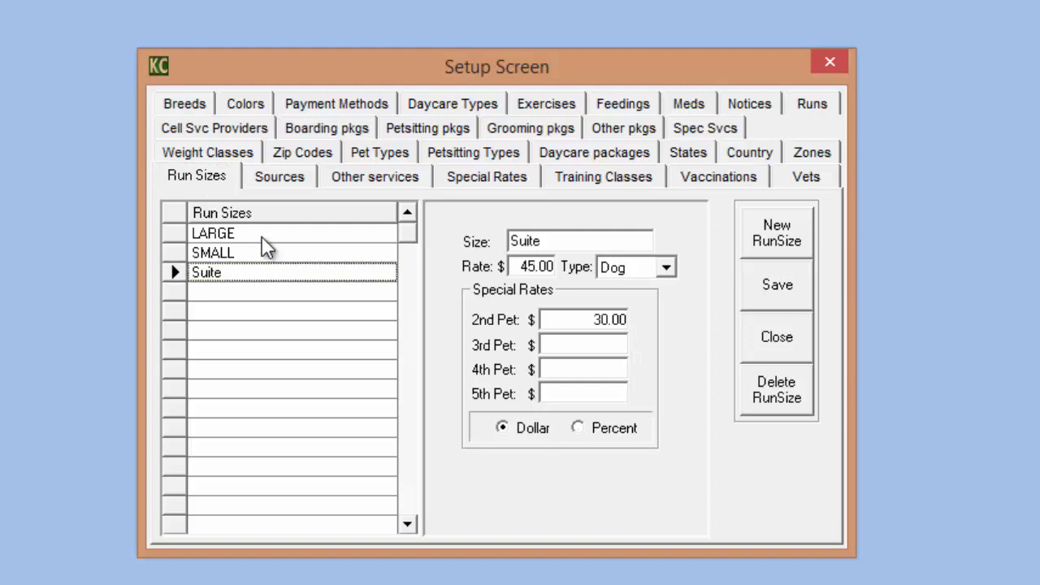
pyautogui.click(266, 242)
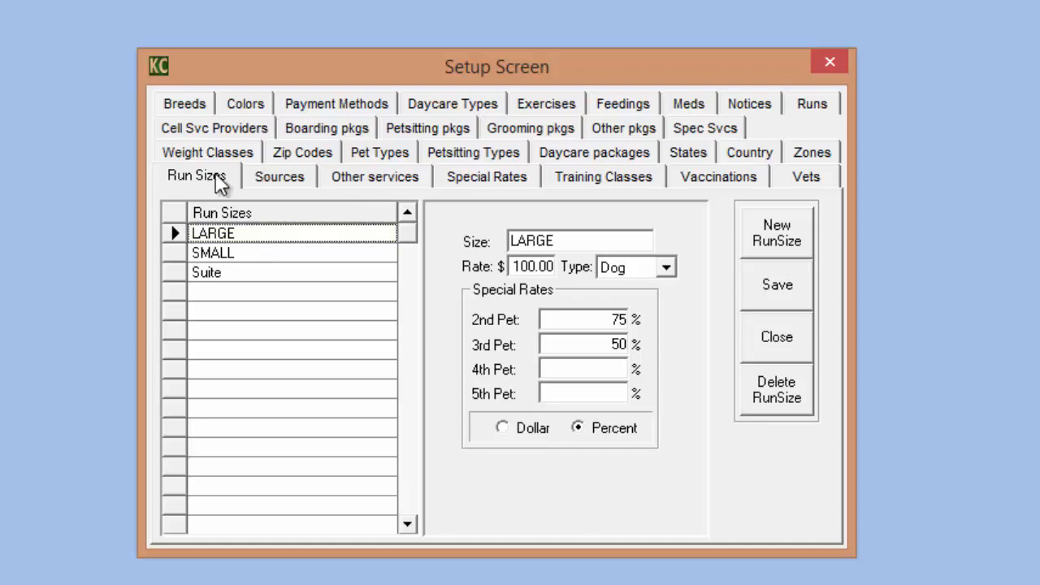
# Try changing run 01's size to SMALL without adjusting its rate.
pyautogui.click(813, 105)
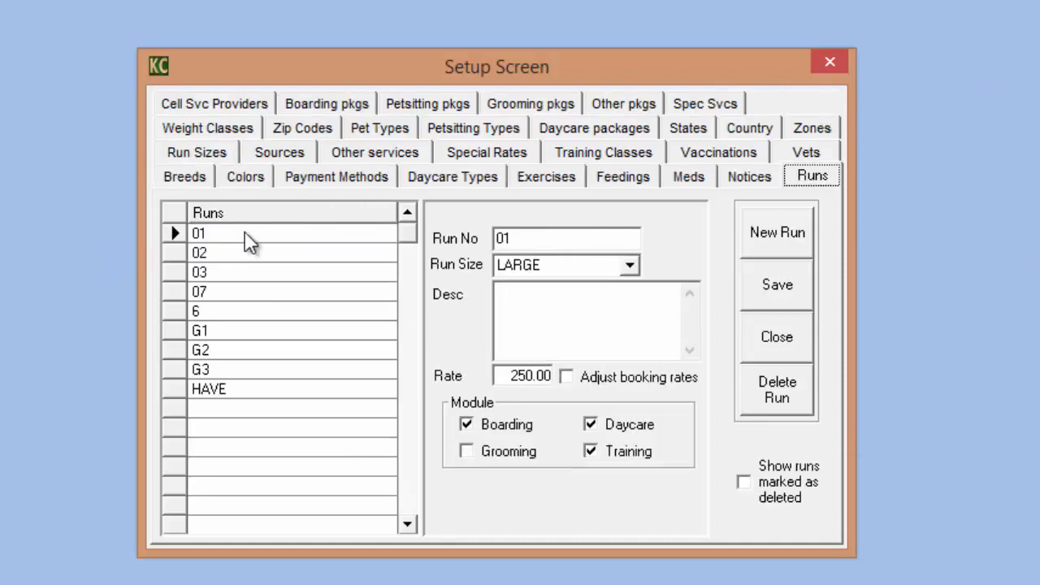
pyautogui.click(630, 268)
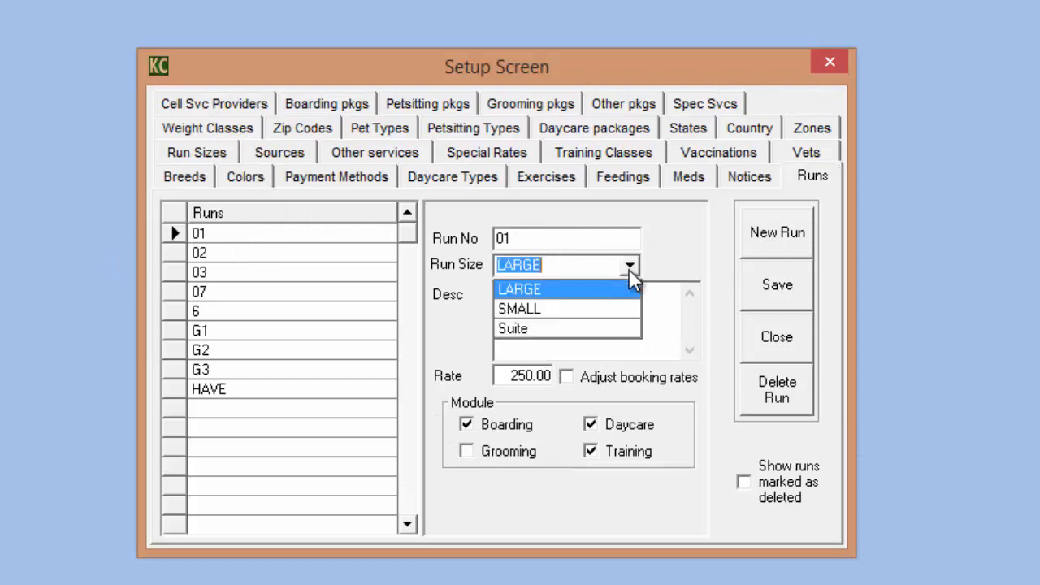
pyautogui.click(569, 312)
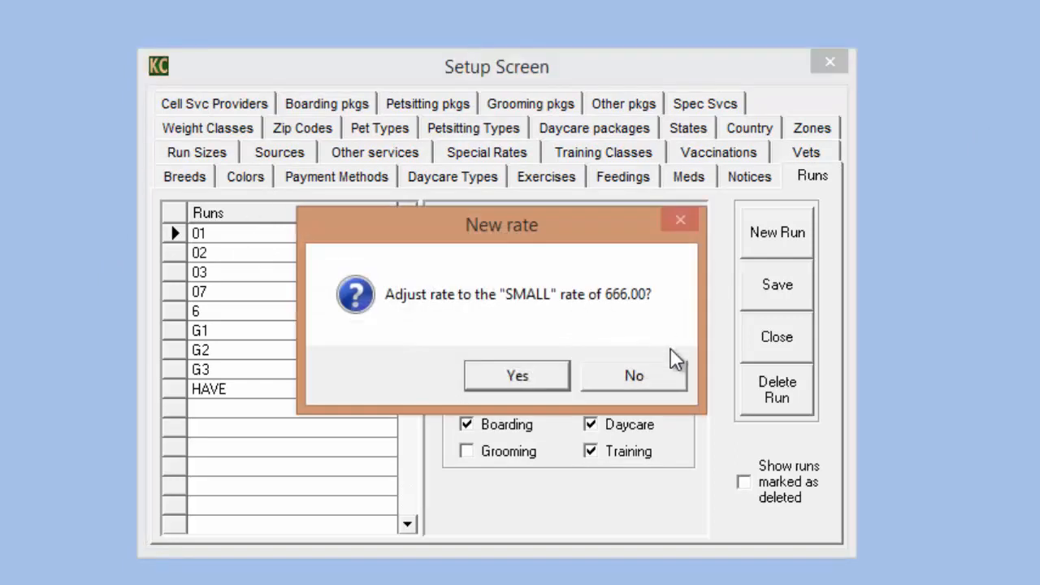
pyautogui.click(617, 377)
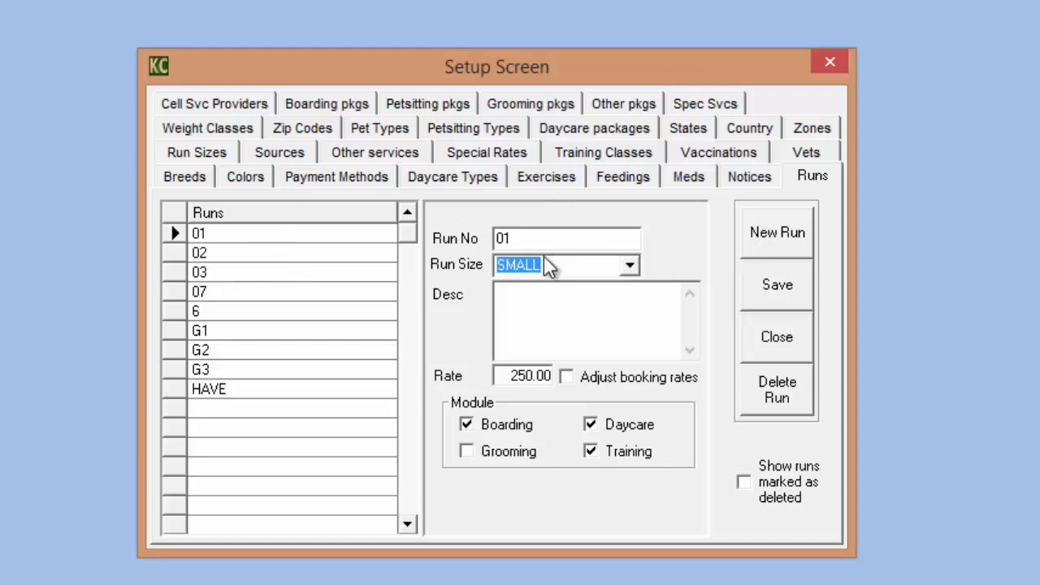
pyautogui.click(268, 236)
# Discard the unsaved run change and examine the referral sources and other services lists.
pyautogui.click(272, 153)
pyautogui.click(592, 376)
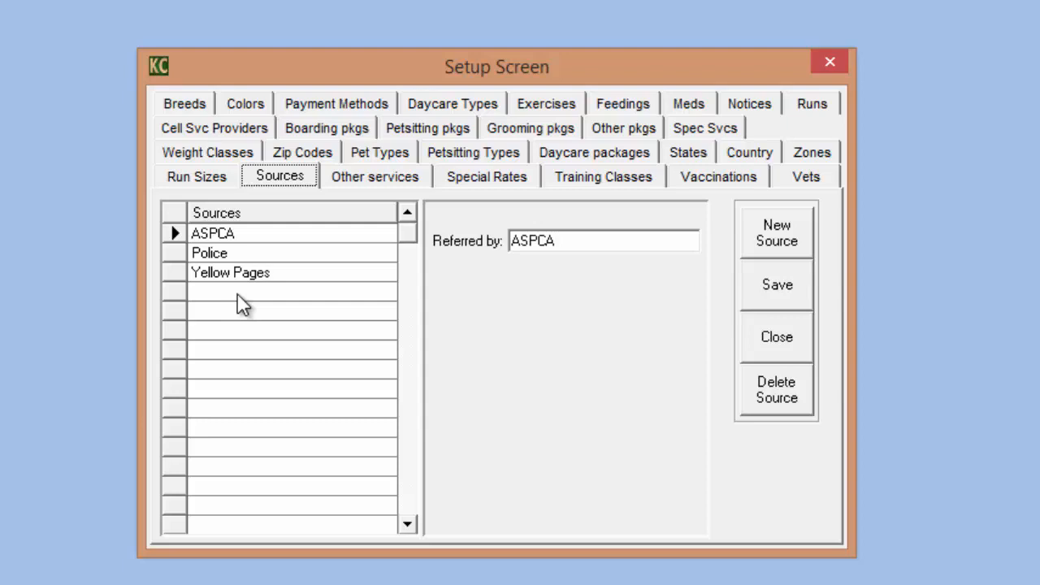
pyautogui.click(380, 177)
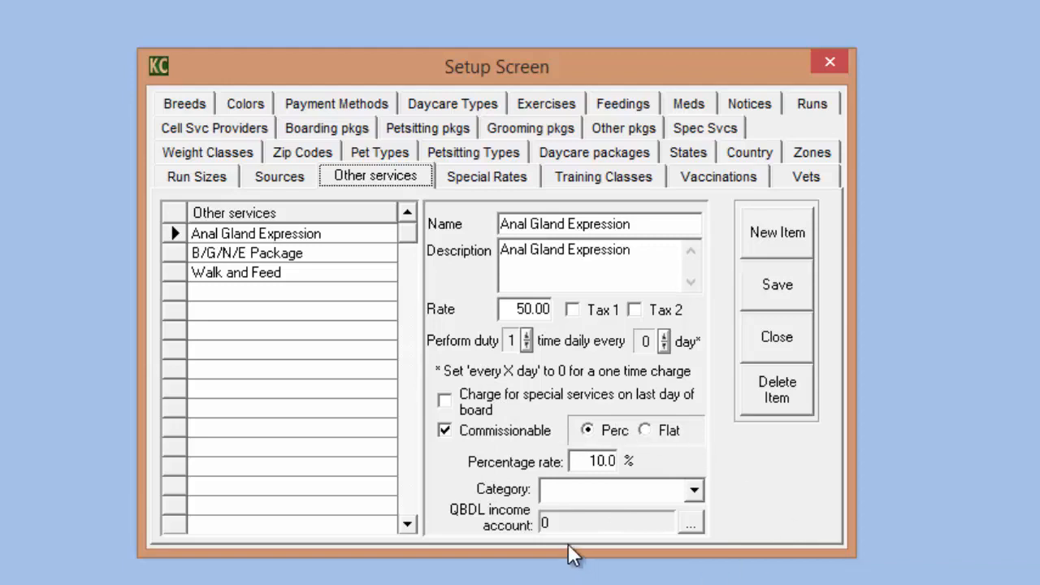
# Examine the B/G/N/E Package and Walk and Feed services, and the boarding special rates with their invoice labels.
pyautogui.click(330, 255)
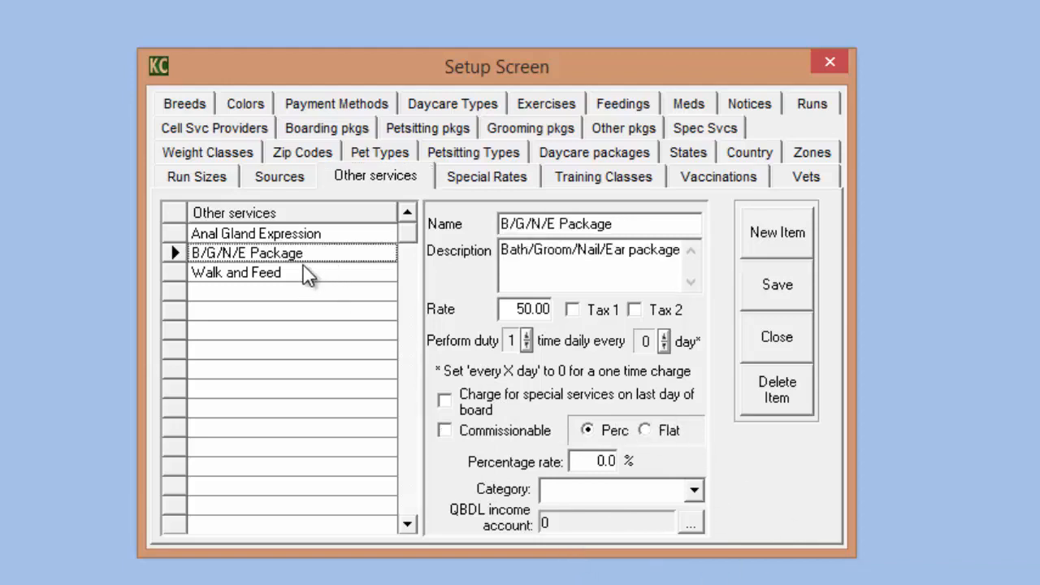
pyautogui.click(301, 275)
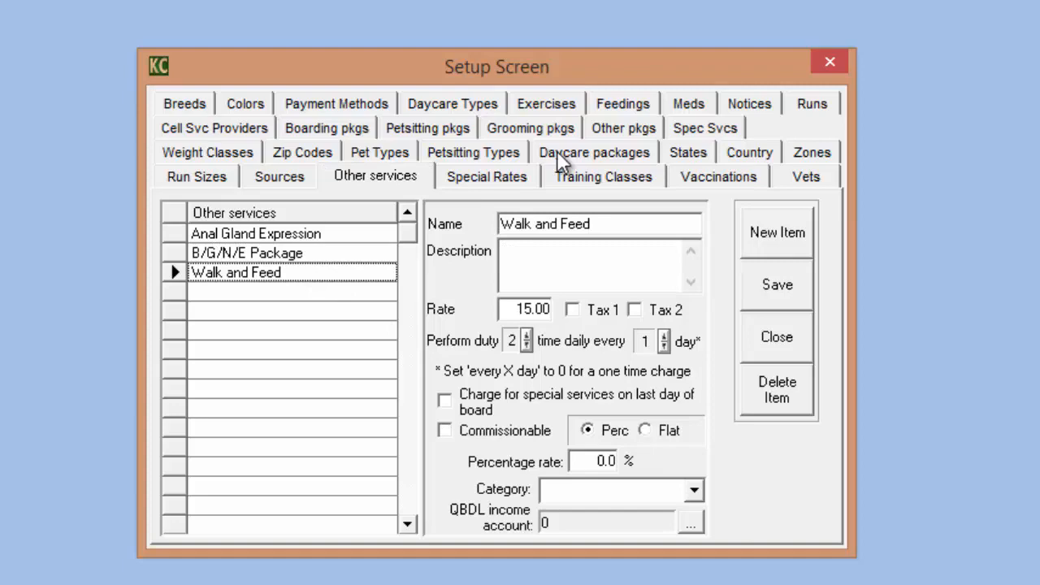
pyautogui.click(497, 179)
pyautogui.click(614, 374)
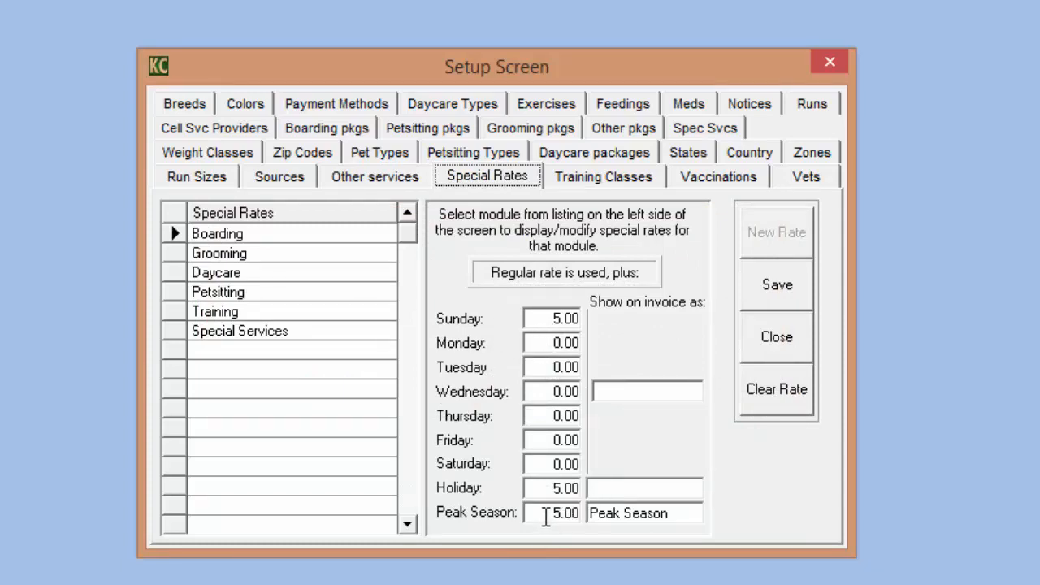
pyautogui.click(631, 391)
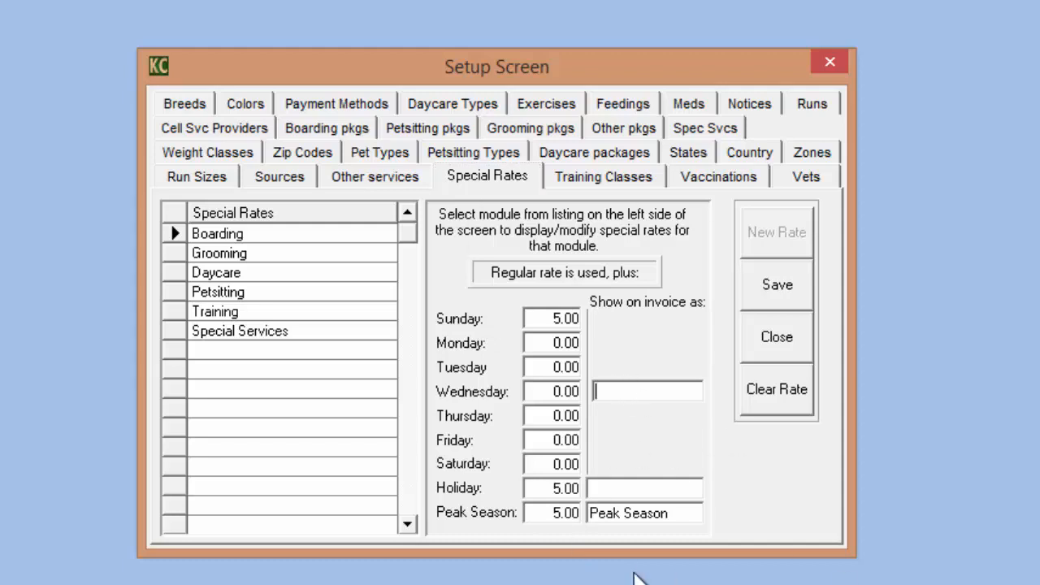
pyautogui.click(660, 491)
pyautogui.click(694, 514)
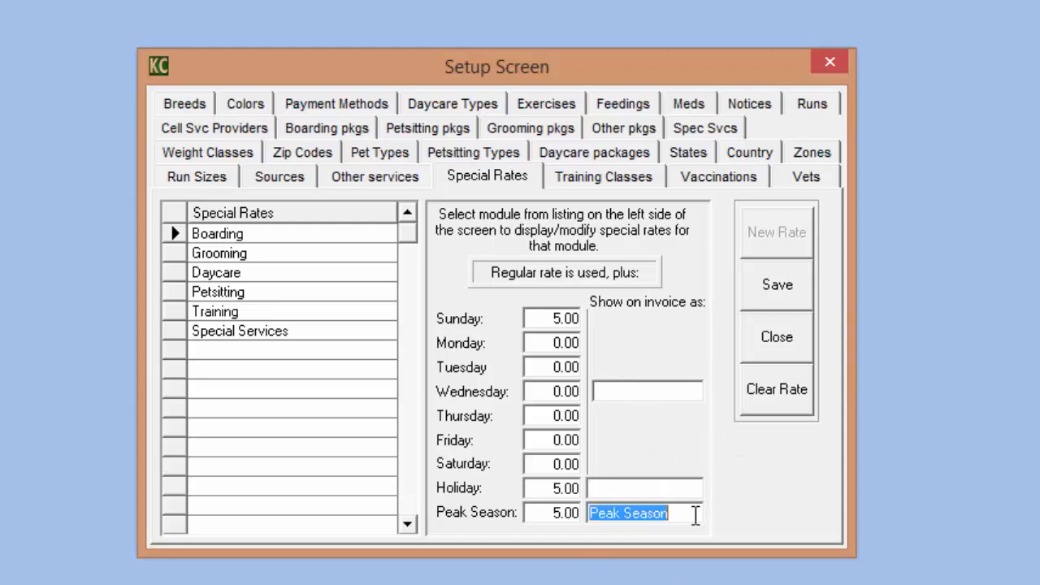
pyautogui.click(689, 494)
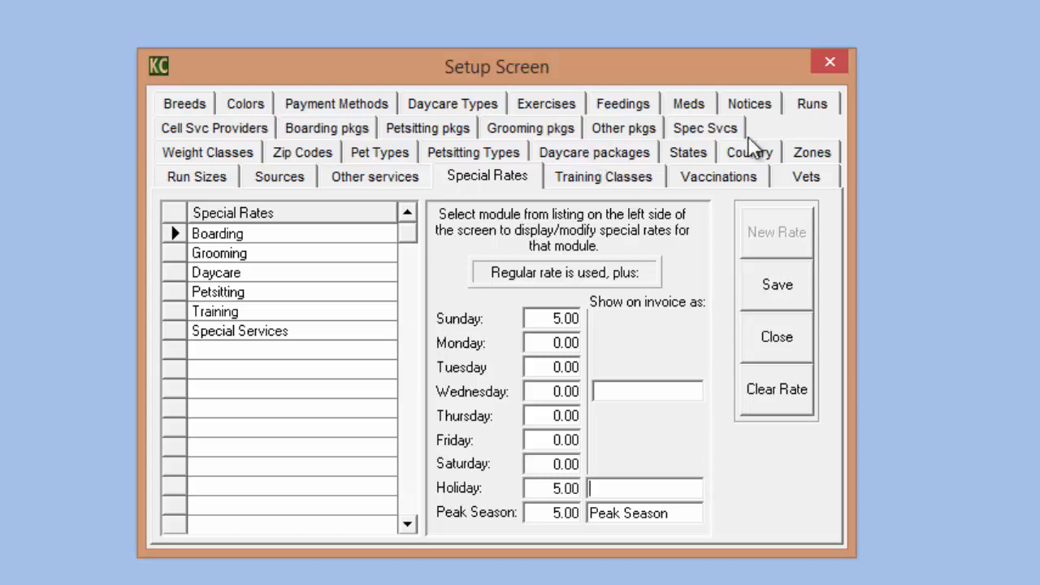
# Review the training class settings and compare the expiry and type settings of the Rabies and Rabies 3YR vaccinations.
pyautogui.click(608, 181)
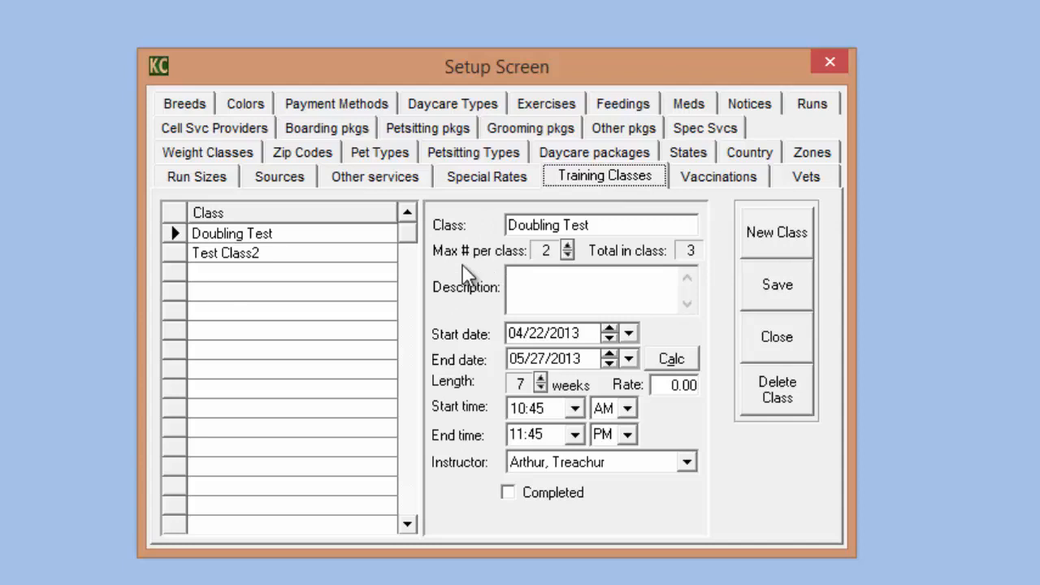
pyautogui.click(709, 177)
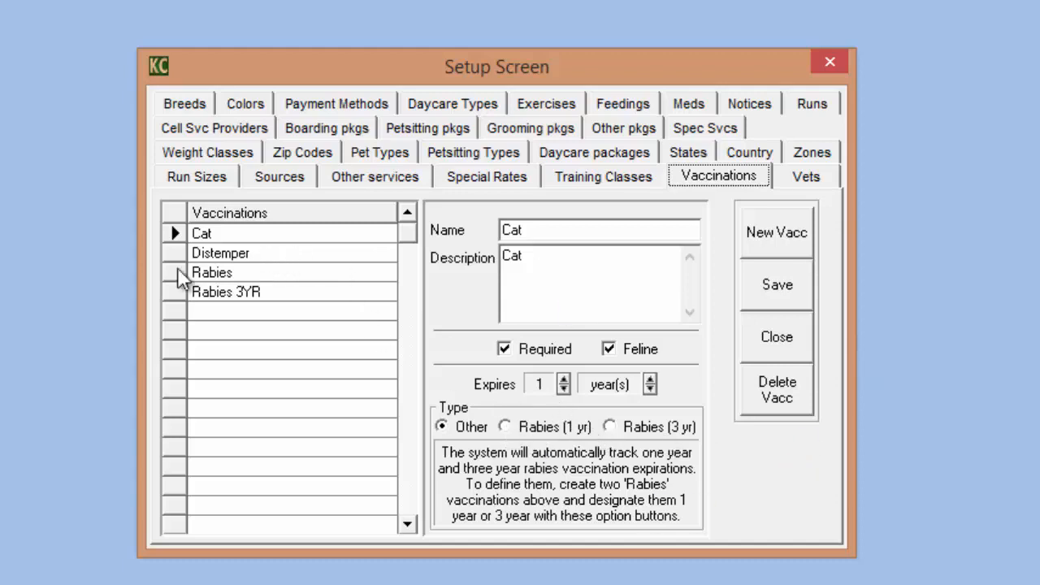
pyautogui.click(250, 277)
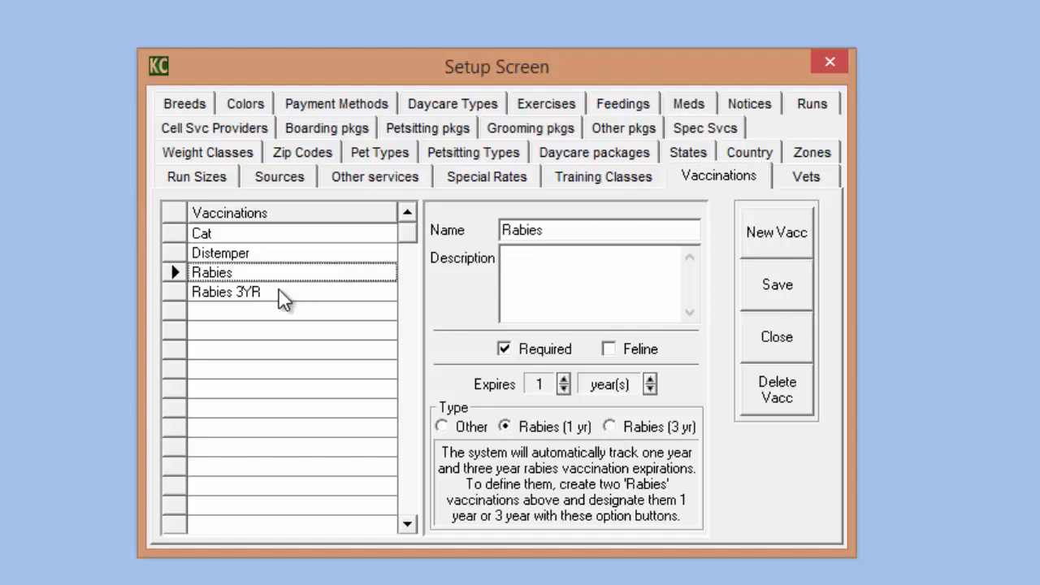
pyautogui.click(279, 294)
pyautogui.click(277, 278)
pyautogui.click(276, 274)
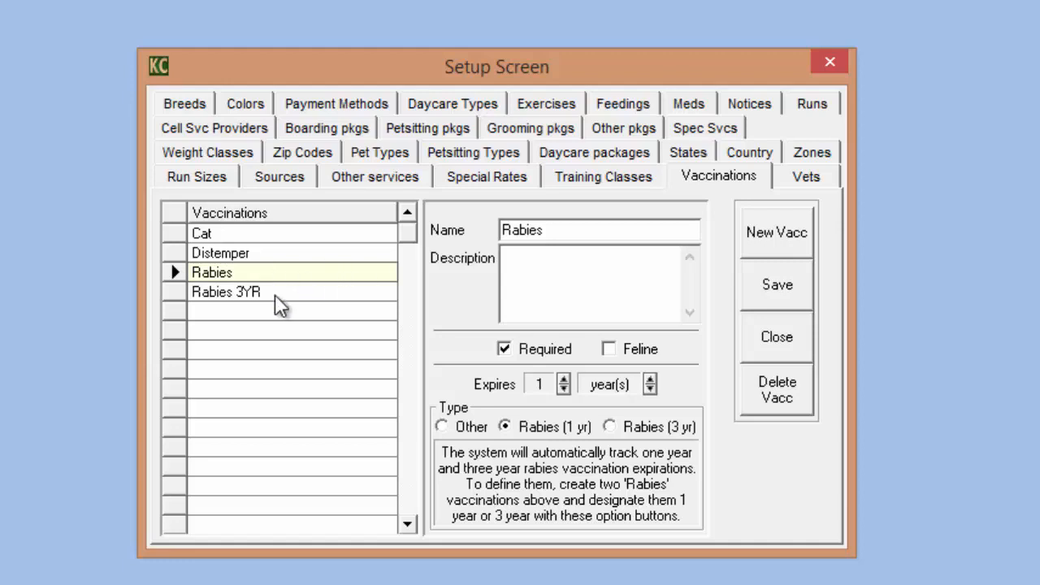
pyautogui.click(276, 294)
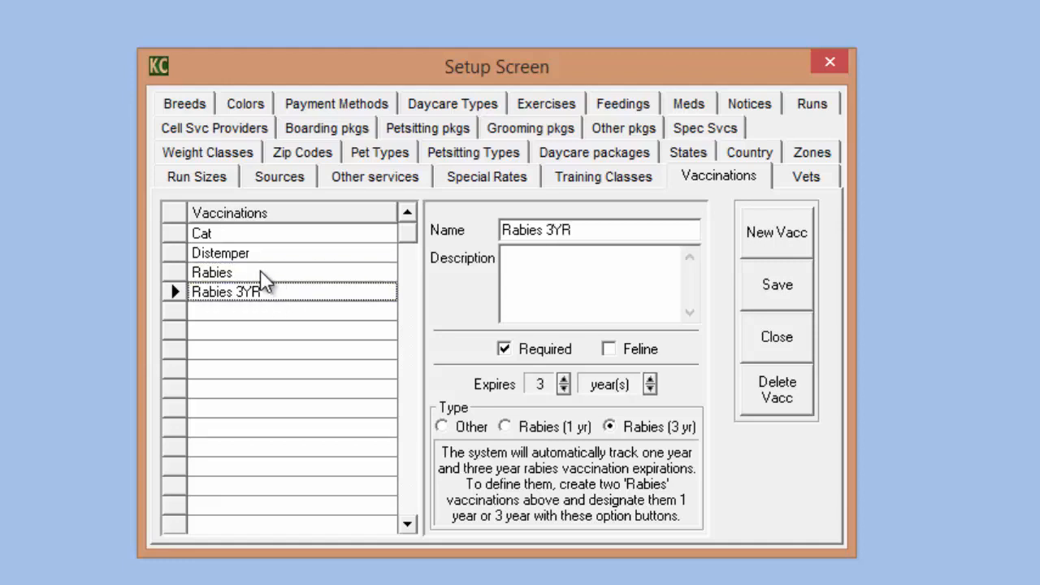
pyautogui.click(236, 274)
pyautogui.click(244, 294)
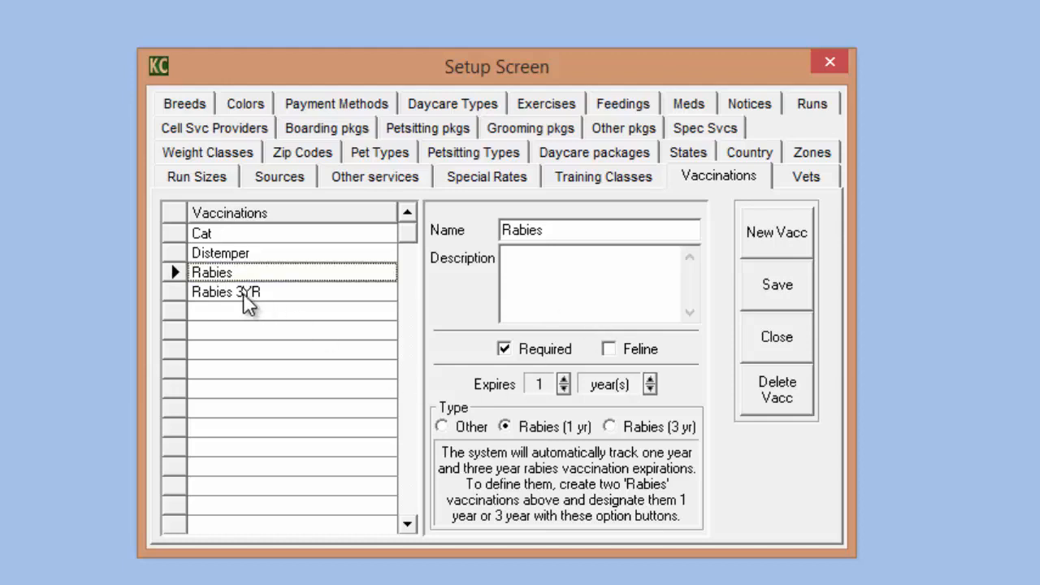
pyautogui.click(243, 296)
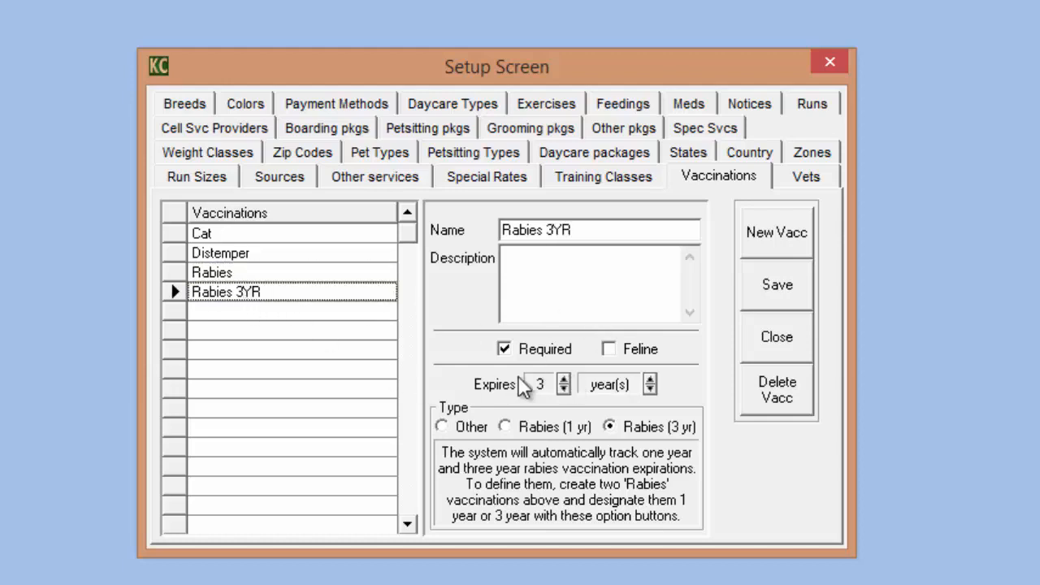
pyautogui.click(271, 273)
pyautogui.click(285, 294)
pyautogui.click(284, 291)
# Examine the vet list, checking the contact fields of a blank entry and of the existing vet.
pyautogui.click(829, 184)
pyautogui.click(612, 379)
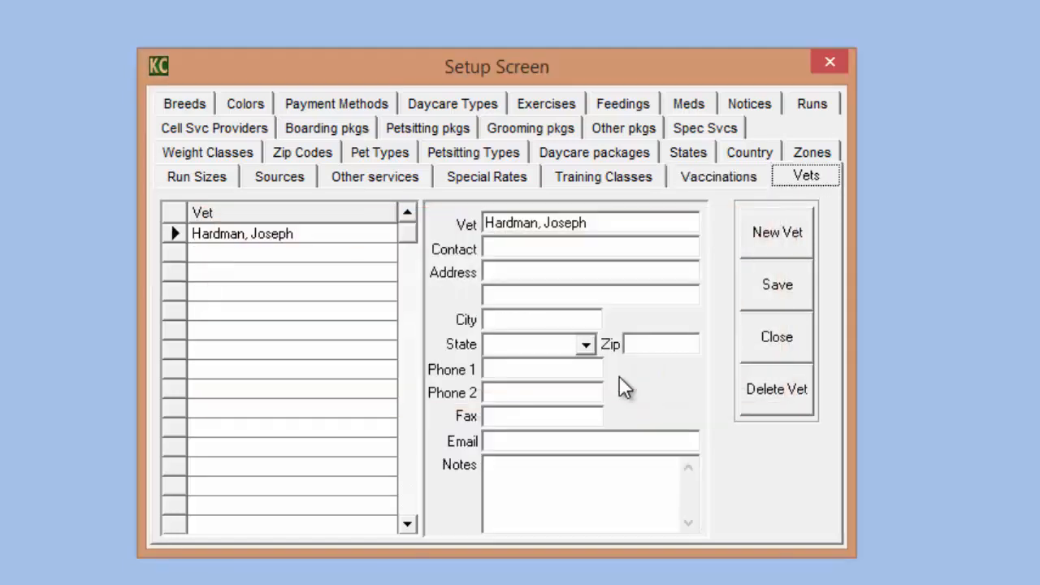
pyautogui.click(218, 255)
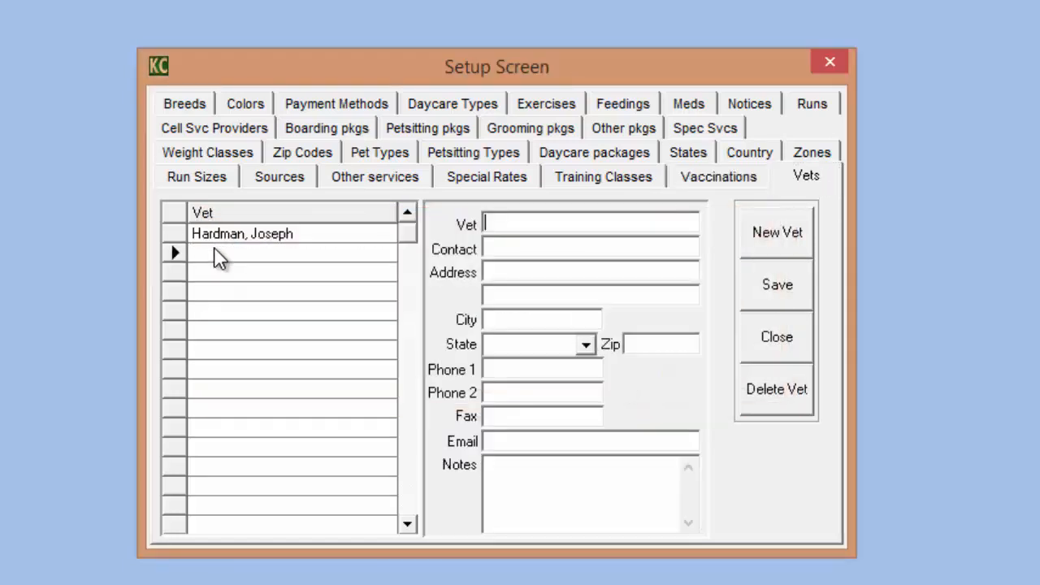
pyautogui.click(802, 179)
pyautogui.click(321, 235)
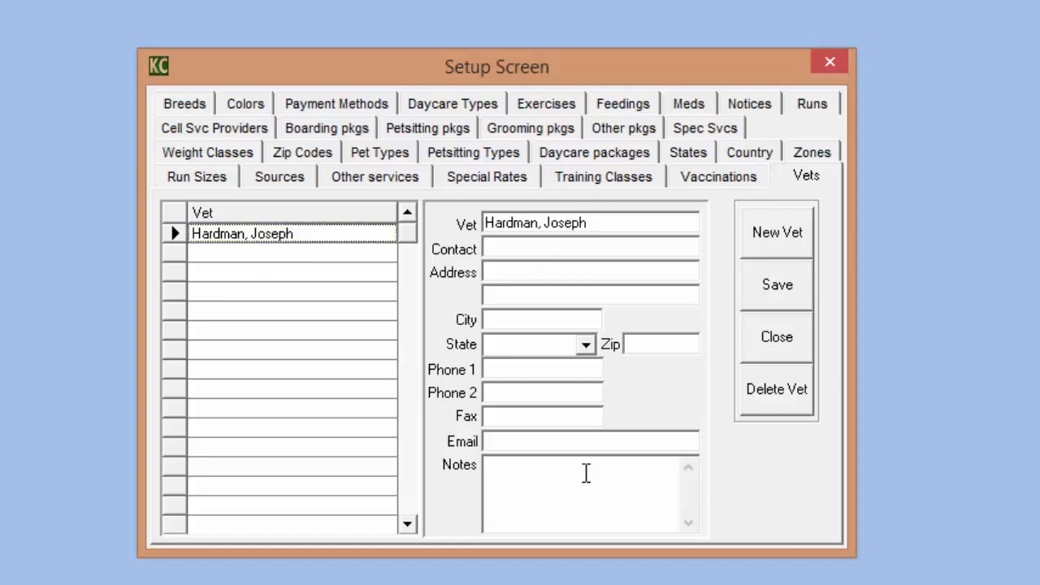
# Examine the weight class range fields and browse the zip code entries with their city, state and zone.
pyautogui.click(200, 155)
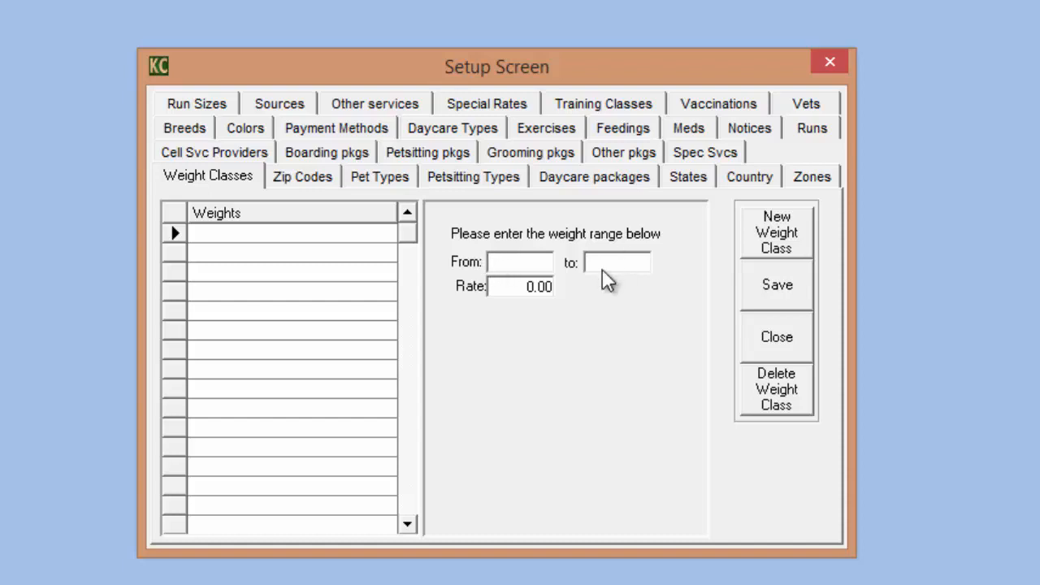
pyautogui.click(299, 183)
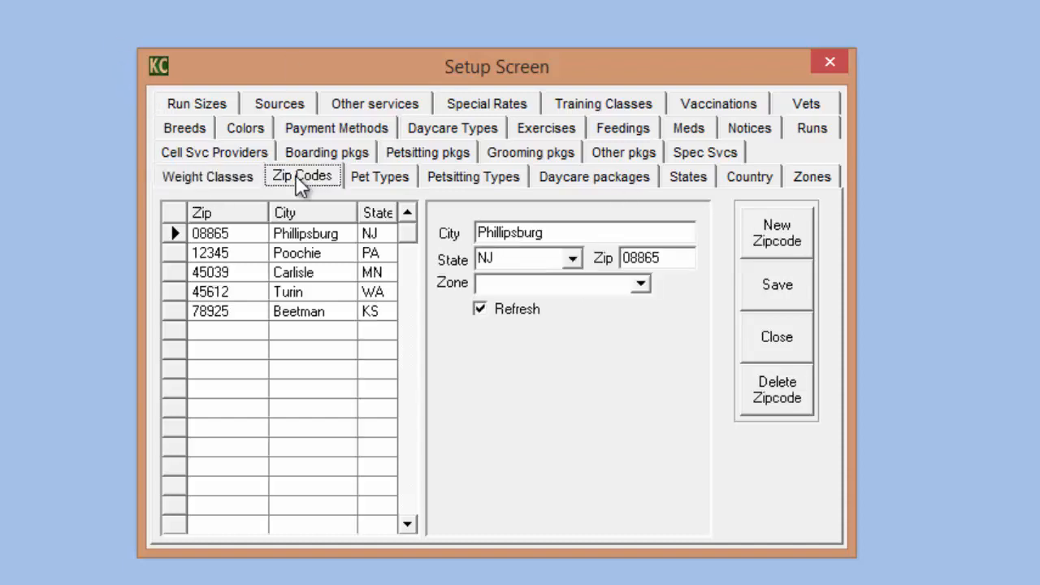
pyautogui.click(254, 257)
pyautogui.click(238, 274)
pyautogui.click(250, 295)
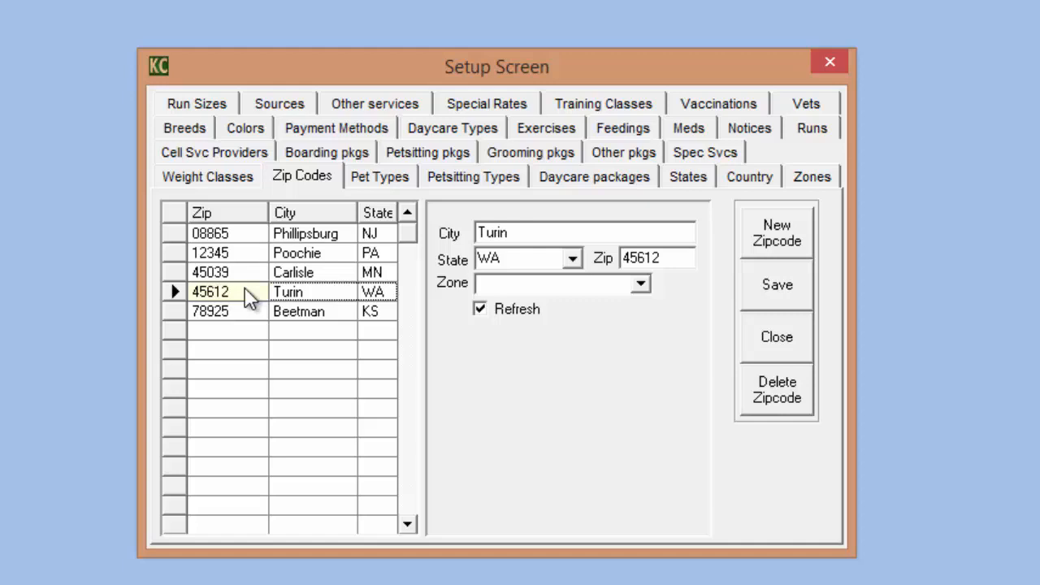
pyautogui.click(255, 316)
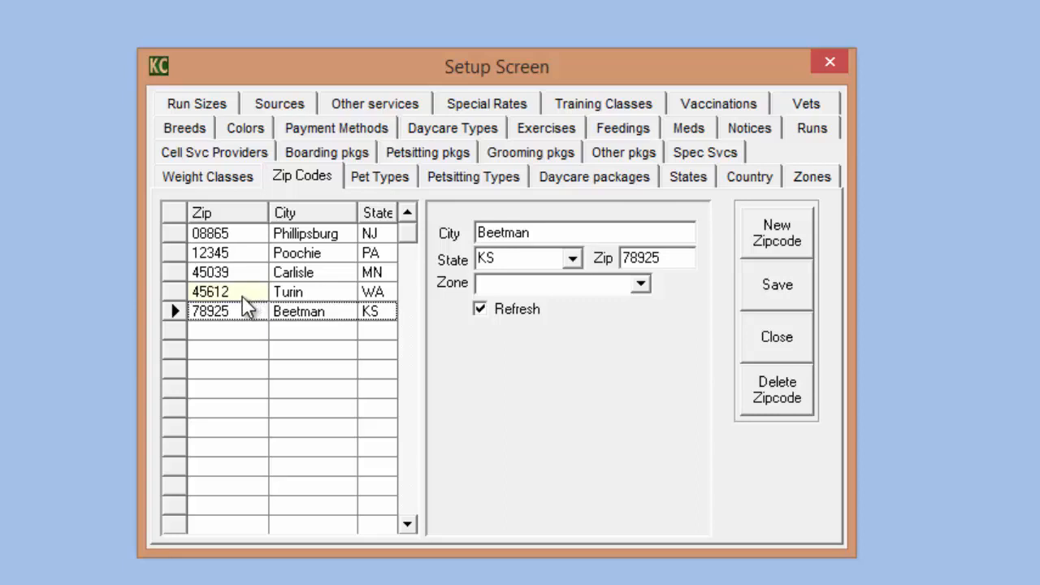
pyautogui.click(244, 234)
# Examine the pet types list, comparing the Cat and Dog entries.
pyautogui.click(384, 179)
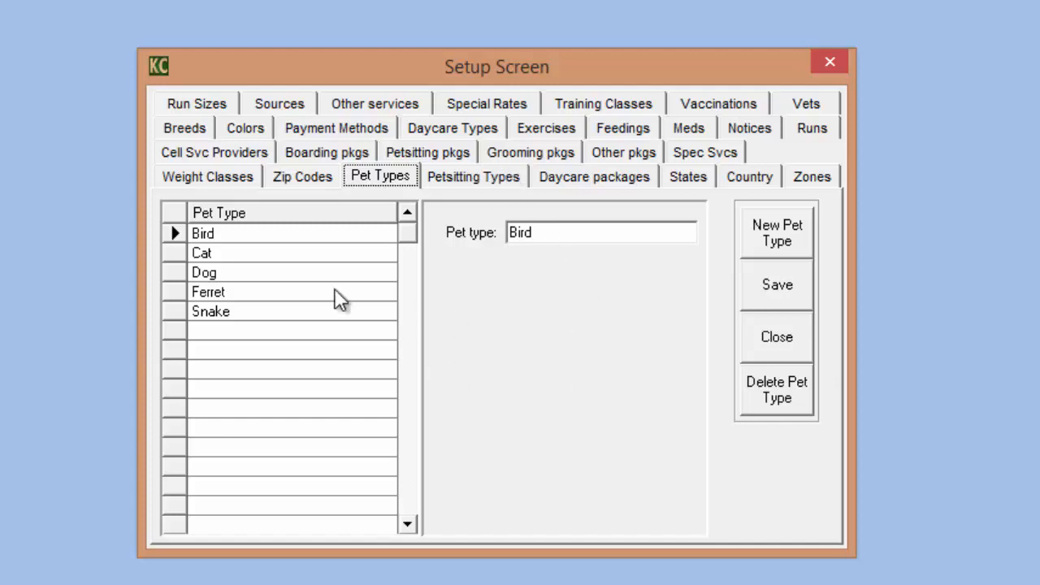
pyautogui.click(231, 277)
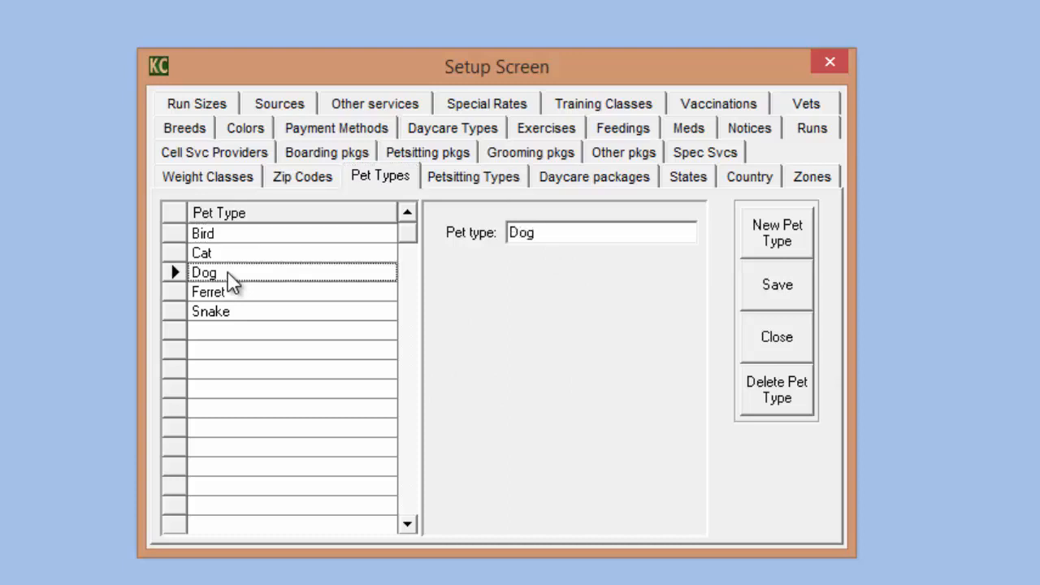
pyautogui.click(236, 259)
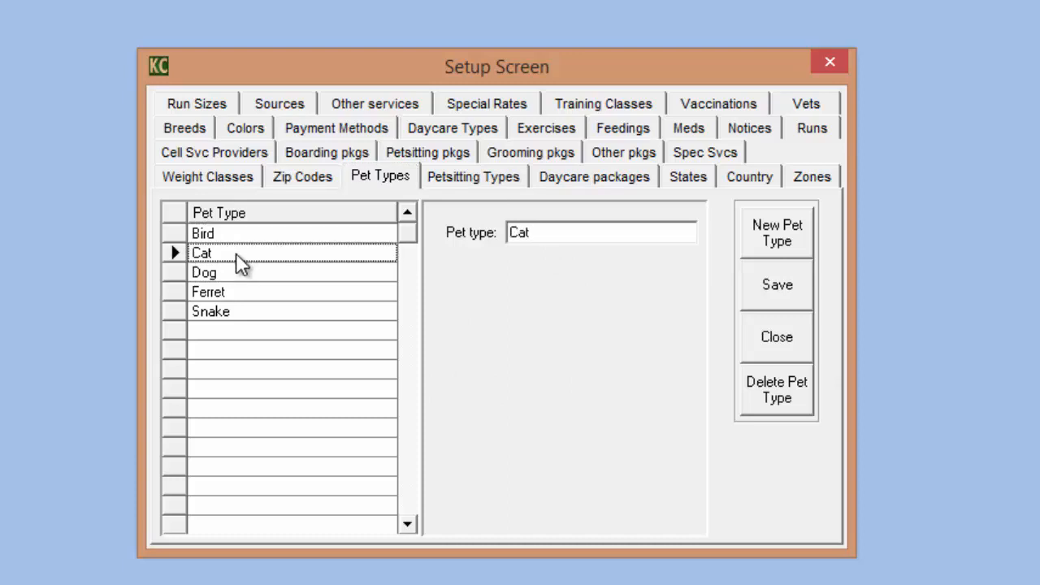
pyautogui.click(236, 255)
pyautogui.click(250, 279)
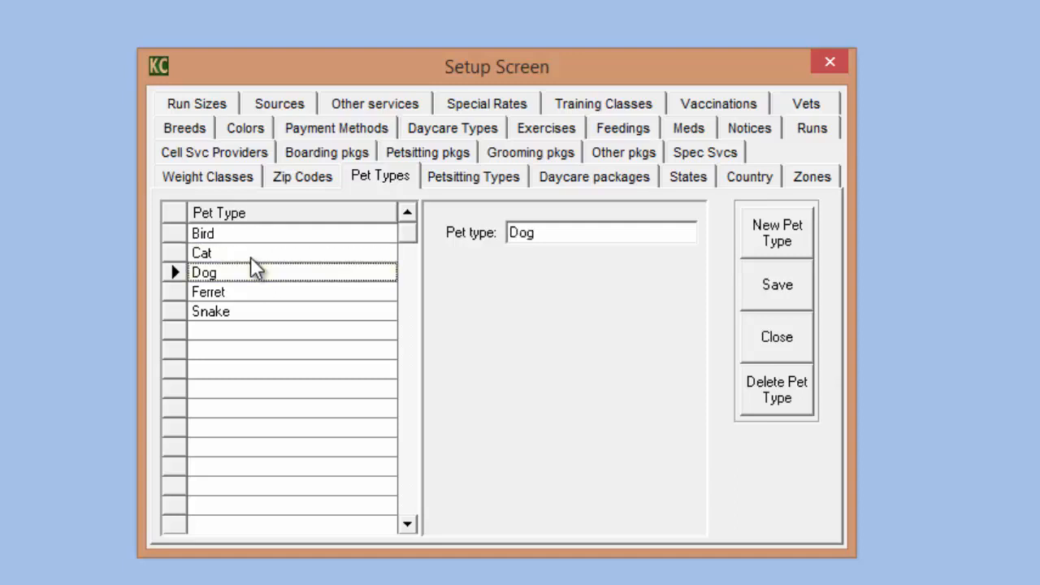
pyautogui.click(251, 258)
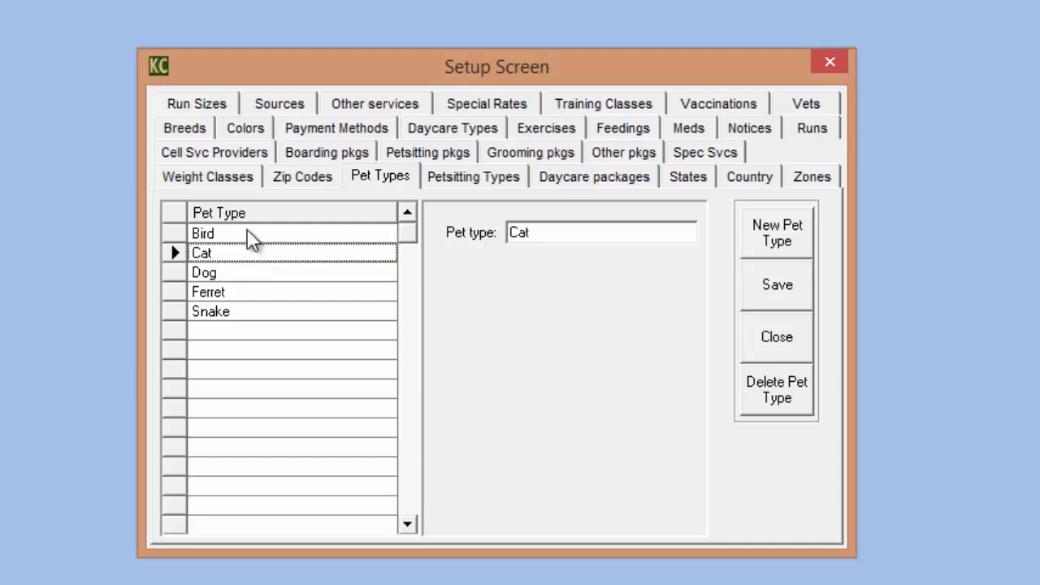
pyautogui.click(245, 276)
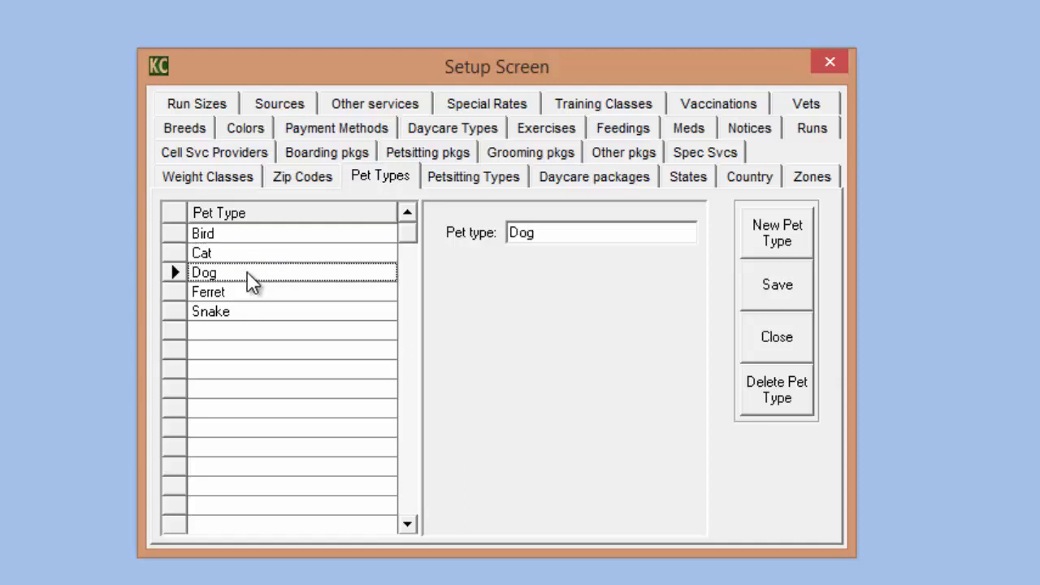
# Leave the pet types without saving and examine the petsitting type rates and the daycare packages.
pyautogui.click(476, 182)
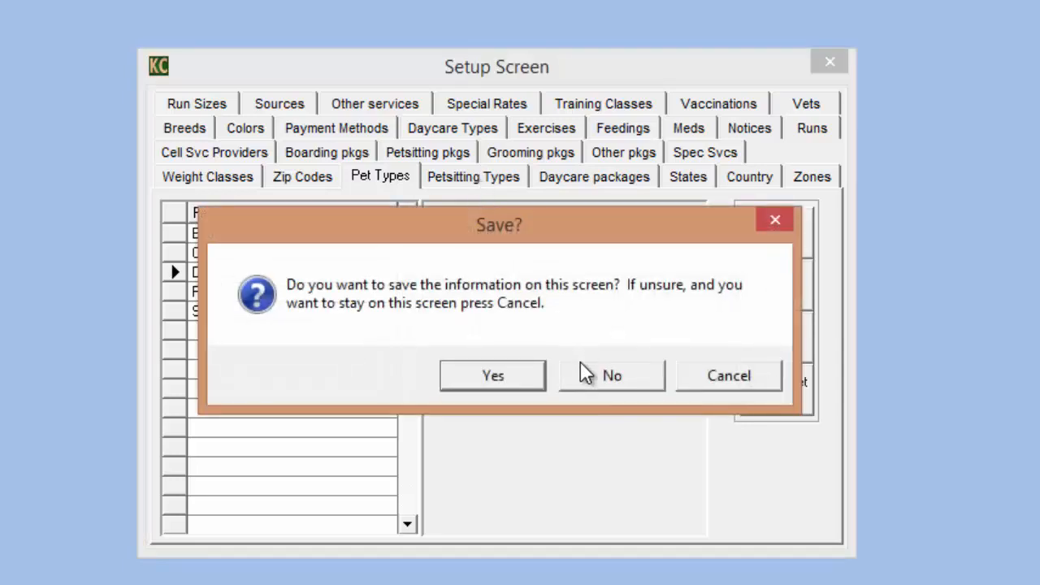
pyautogui.click(582, 367)
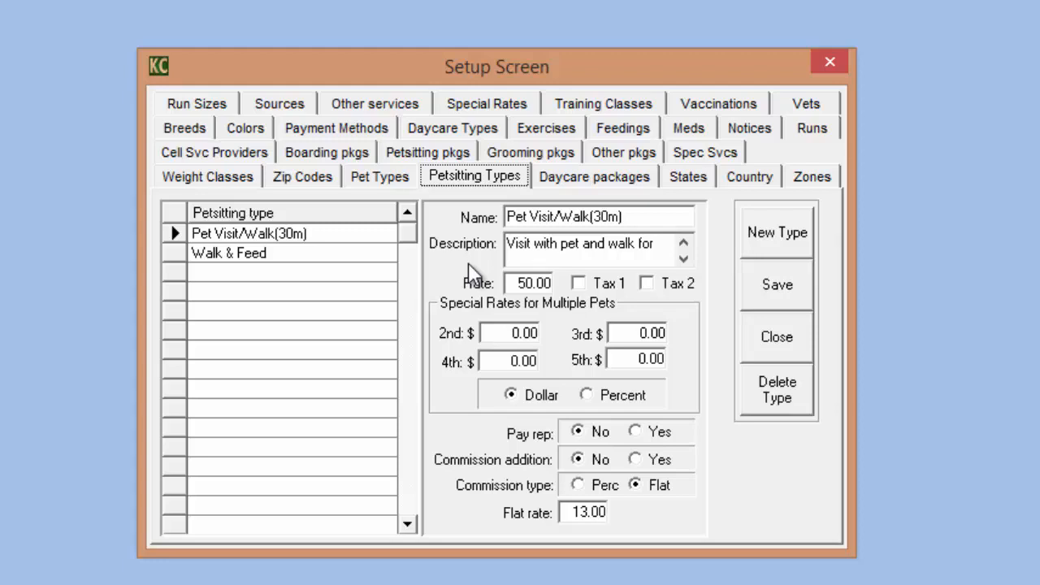
pyautogui.click(580, 186)
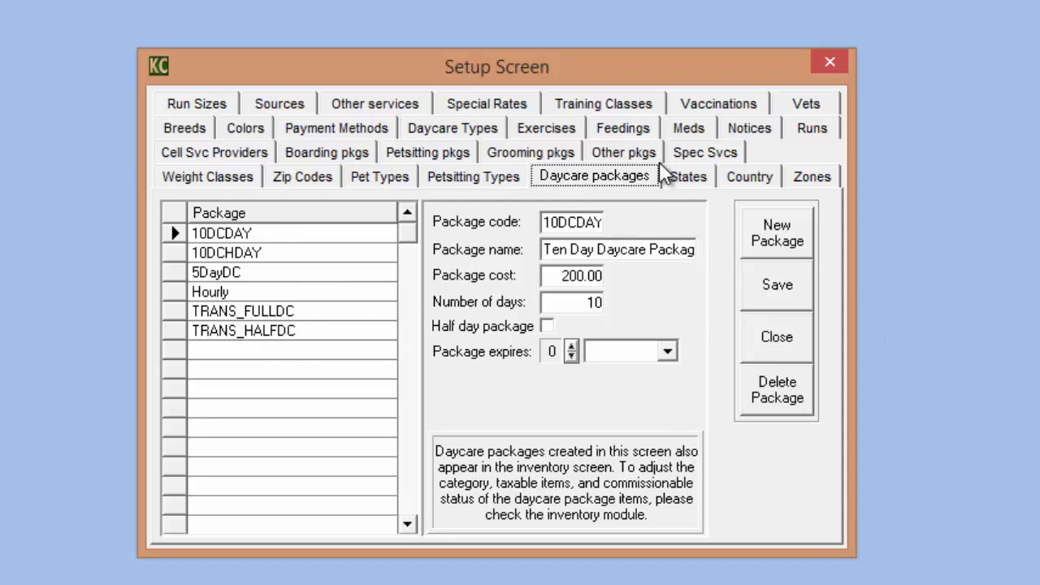
# Compare the boarding, petsitting, grooming and other package lists, including their costs and numbers of services.
pyautogui.click(318, 153)
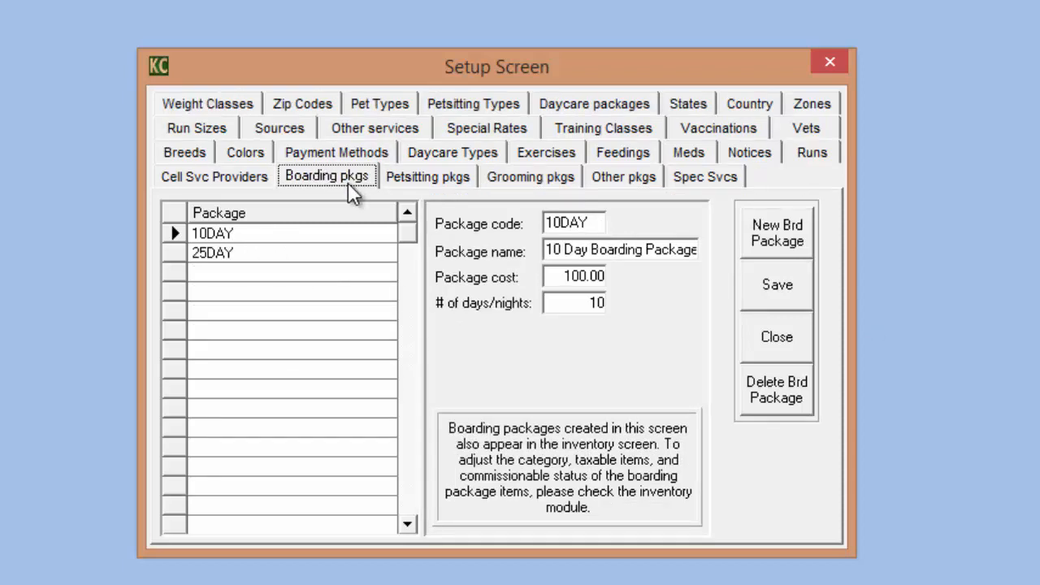
pyautogui.click(447, 179)
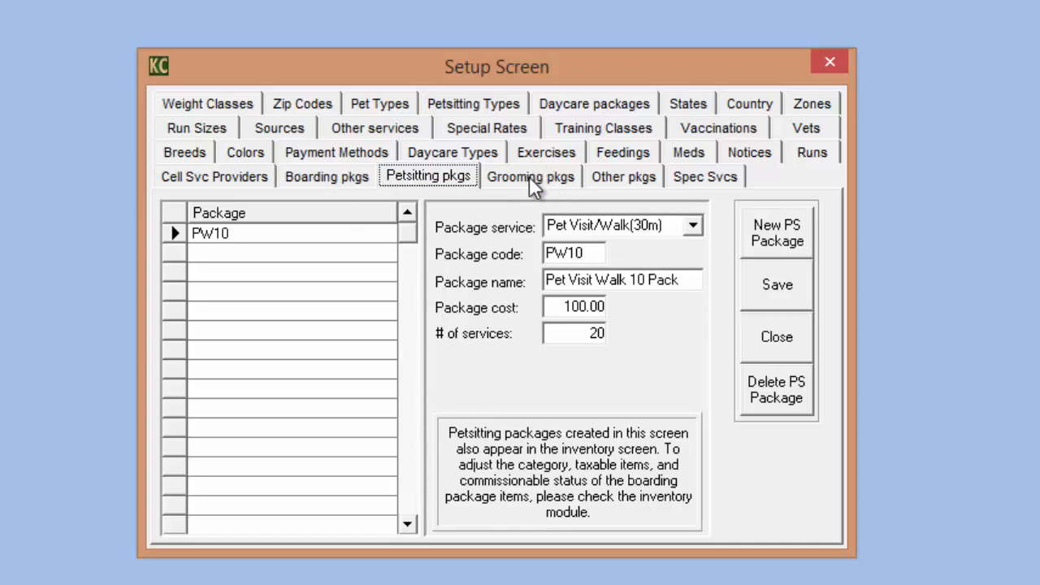
pyautogui.click(551, 177)
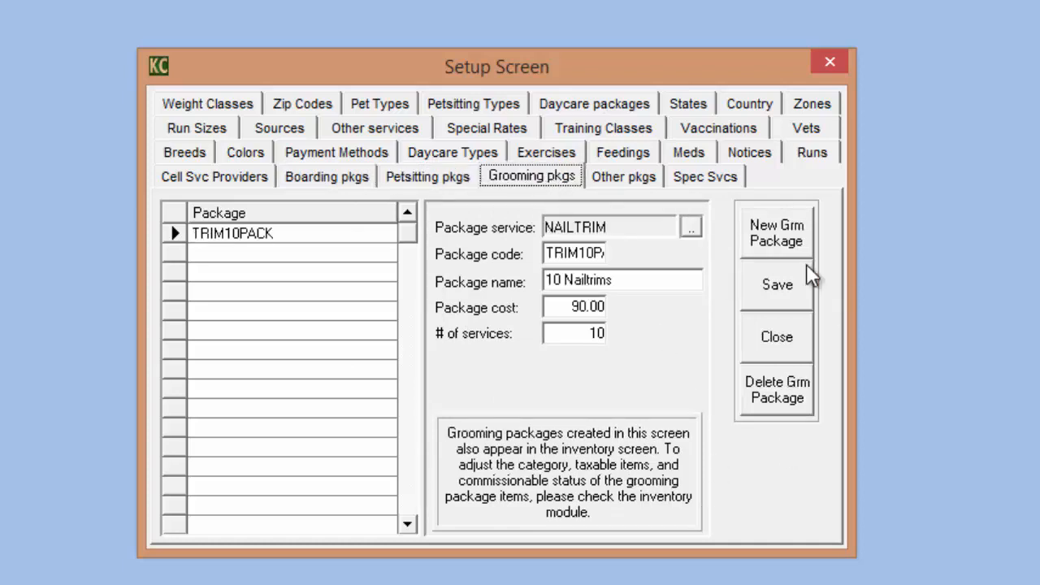
pyautogui.click(641, 178)
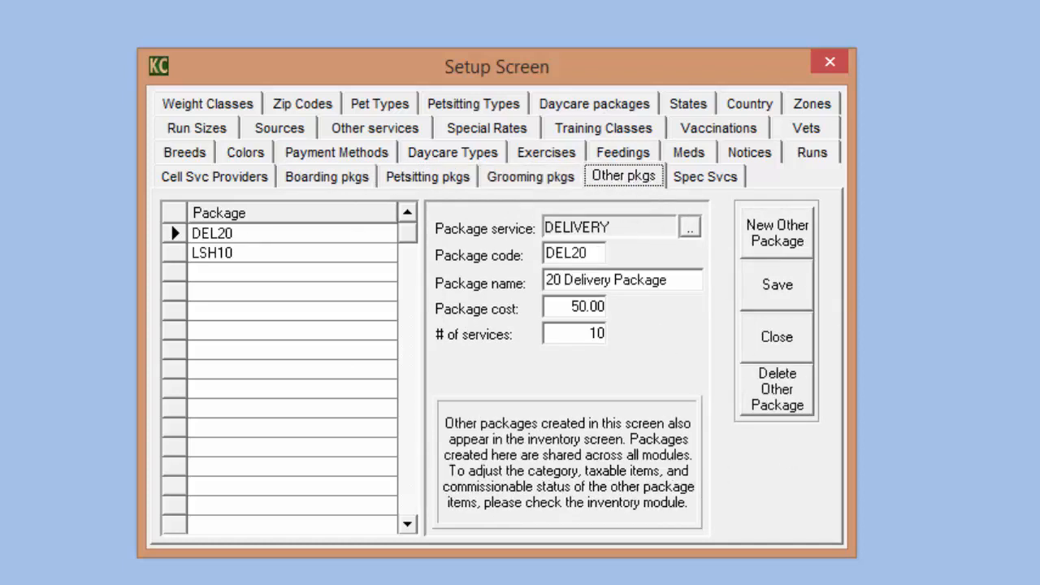
# Examine the grooming and other packages, viewing the inventory items available as package service for the delivery package without choosing one.
pyautogui.click(538, 178)
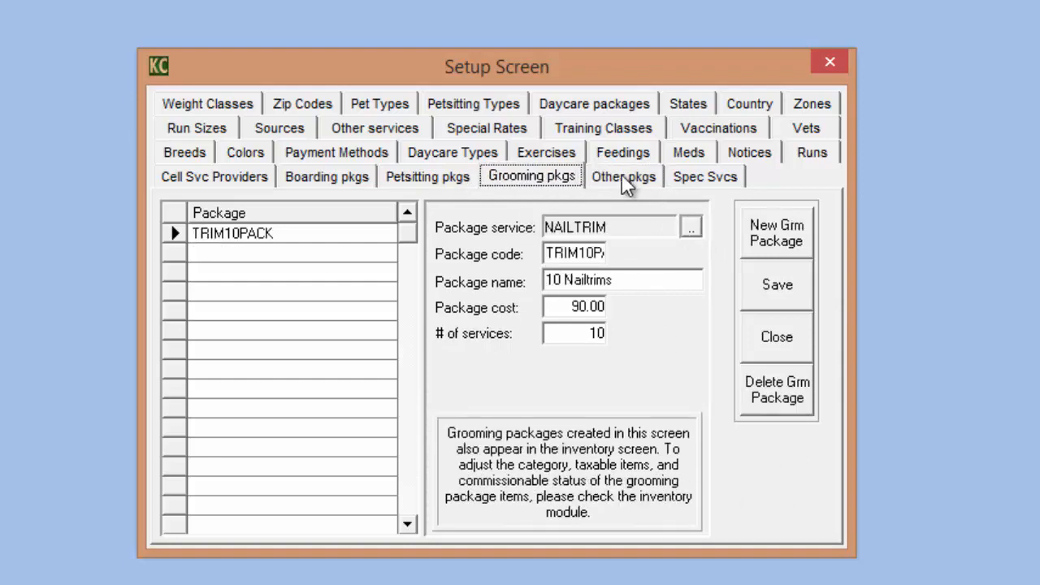
pyautogui.click(624, 177)
pyautogui.click(692, 230)
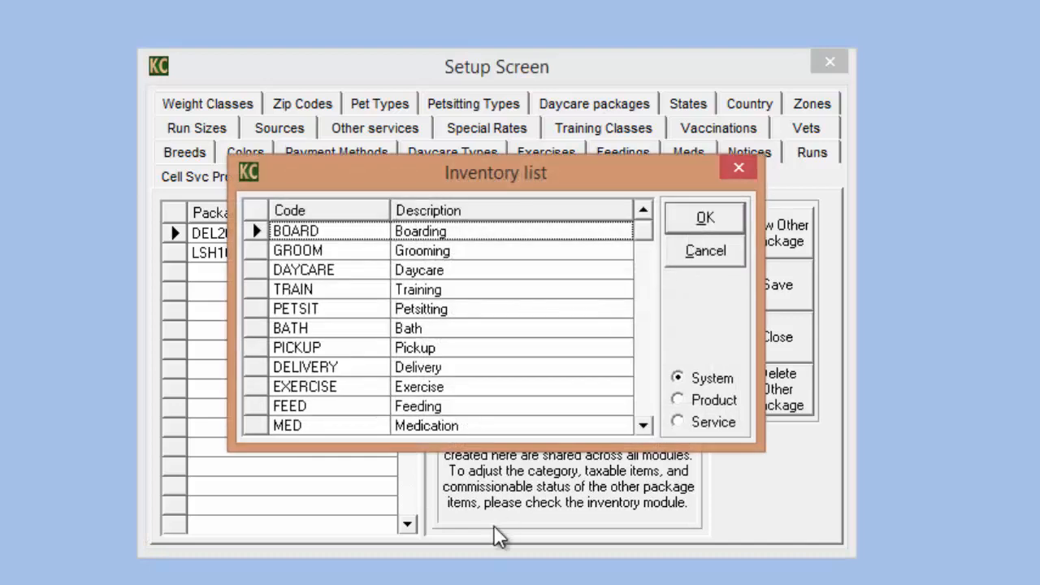
pyautogui.click(721, 253)
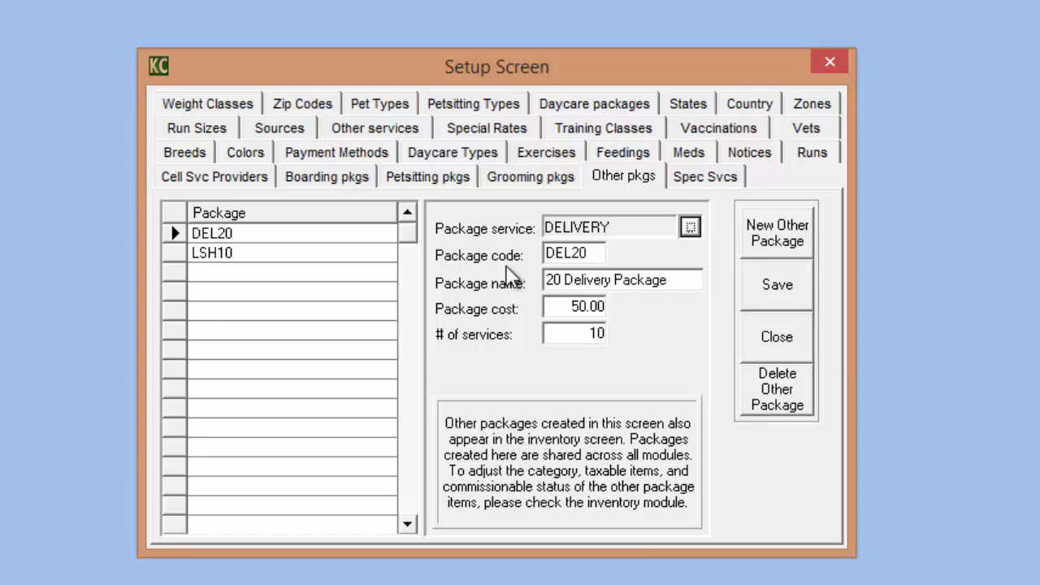
# Examine the daycare packages and the state, country and zone lists with their entry fields.
pyautogui.click(615, 110)
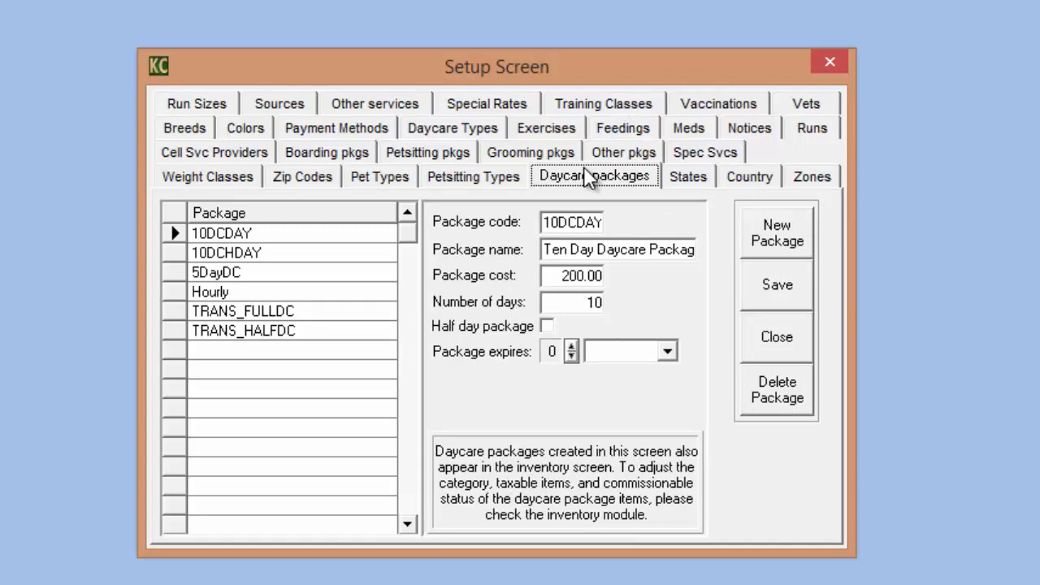
pyautogui.click(690, 185)
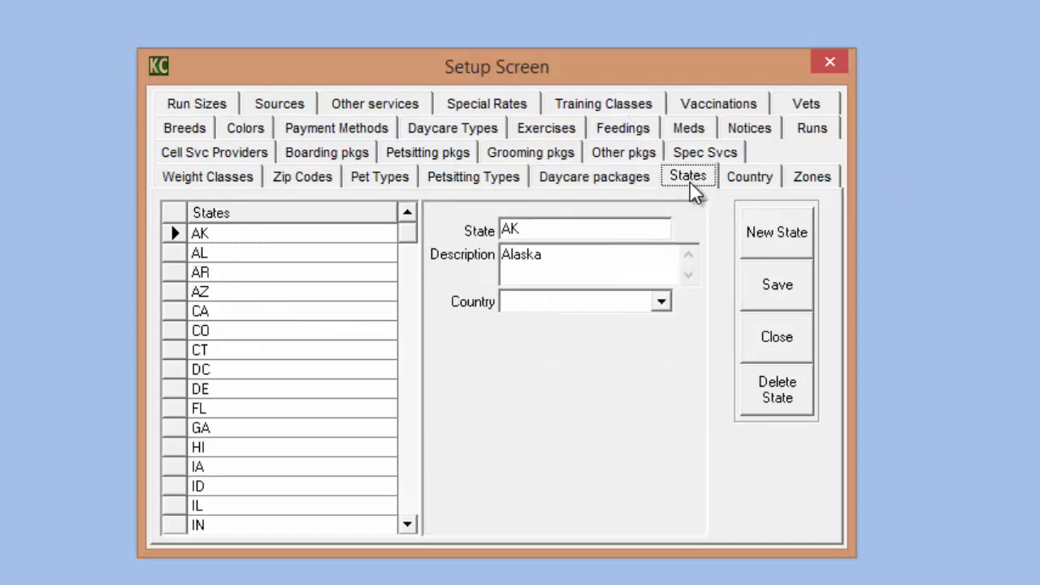
pyautogui.click(759, 179)
pyautogui.click(813, 179)
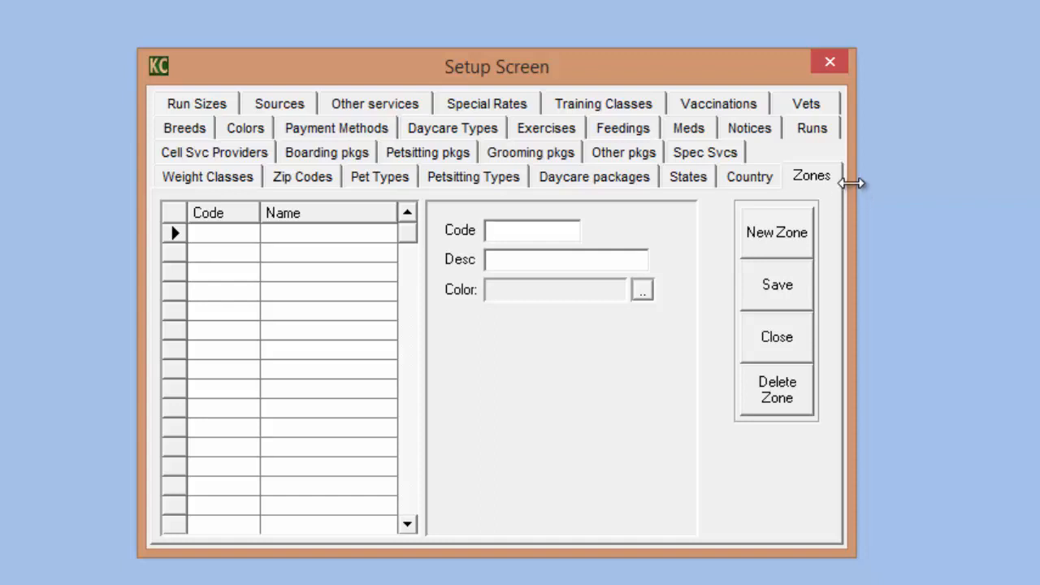
# Browse the cell service providers, comparing the messaging servers of entries such as Sprint PCS, Virgin Mobile and Alltel.
pyautogui.click(217, 154)
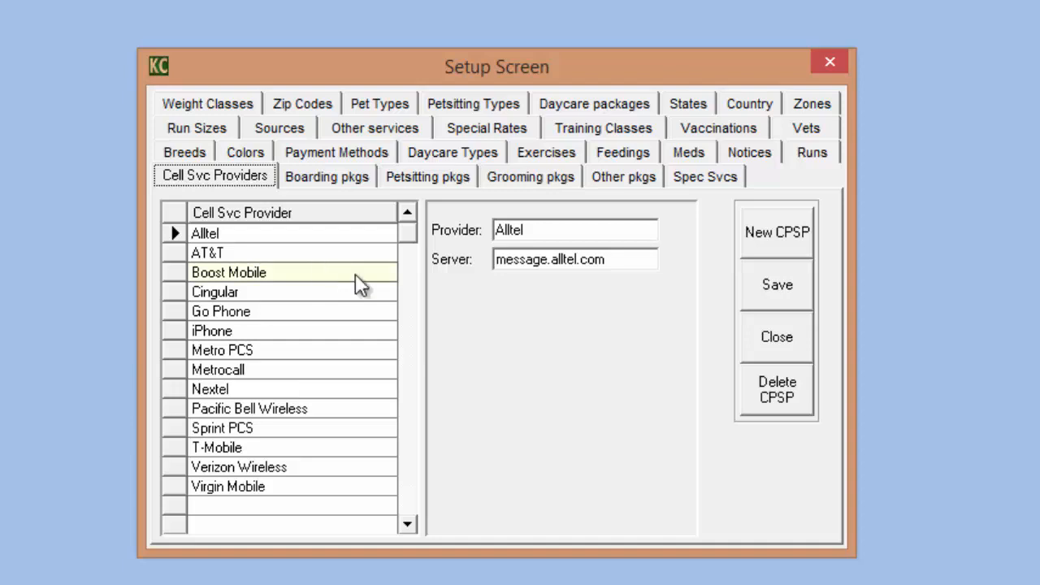
pyautogui.click(251, 294)
pyautogui.click(252, 333)
pyautogui.click(281, 389)
pyautogui.click(290, 428)
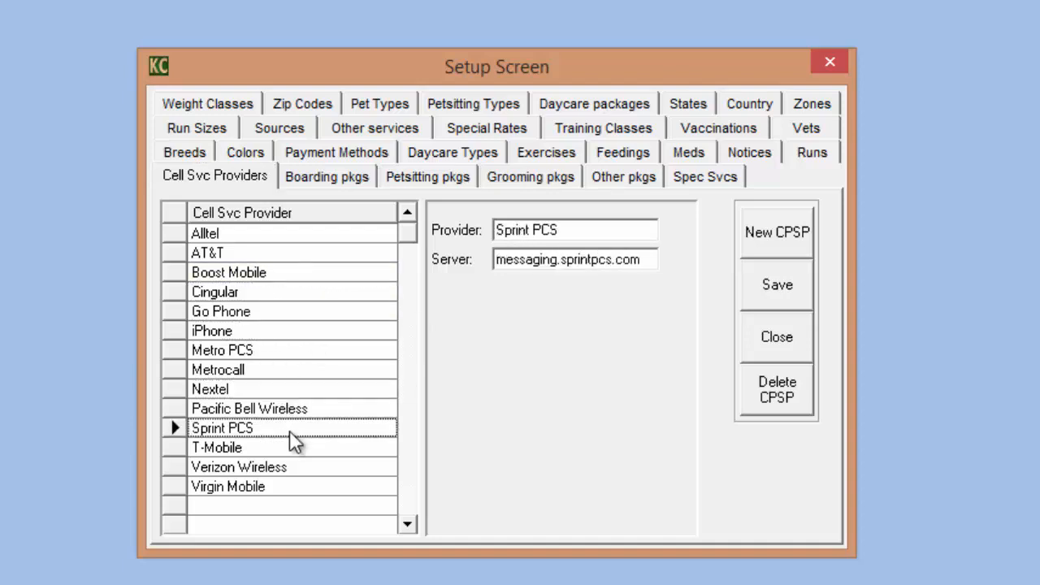
pyautogui.click(290, 486)
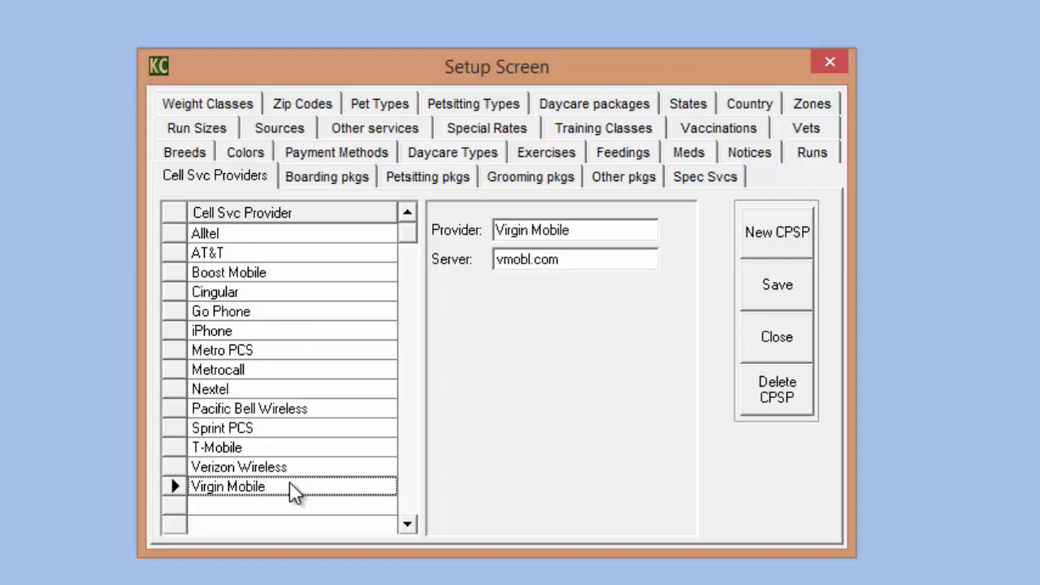
pyautogui.click(290, 235)
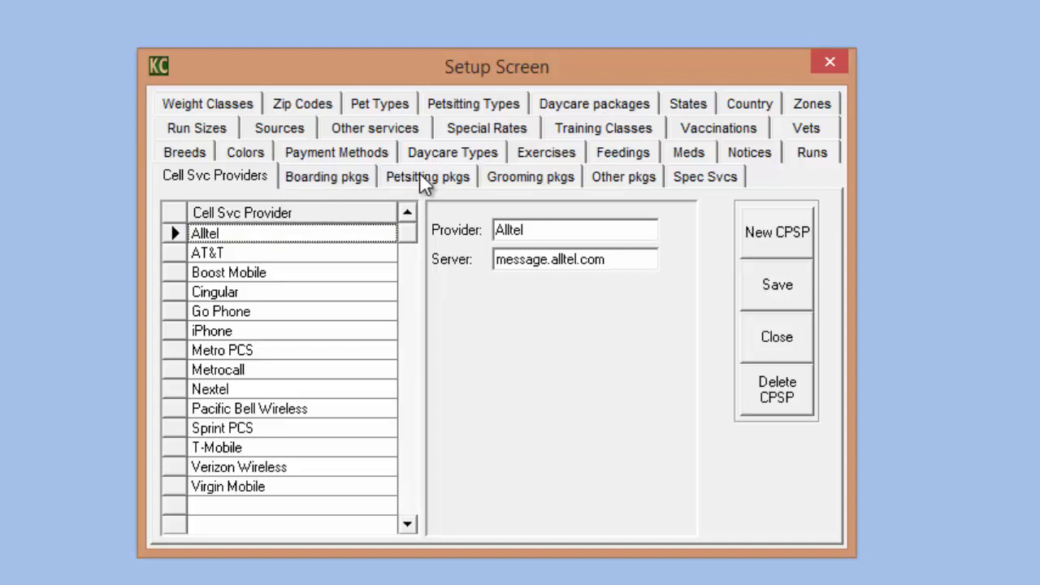
# Examine the special services list with its rate, tax and frequency settings, and close the setup lists.
pyautogui.click(687, 186)
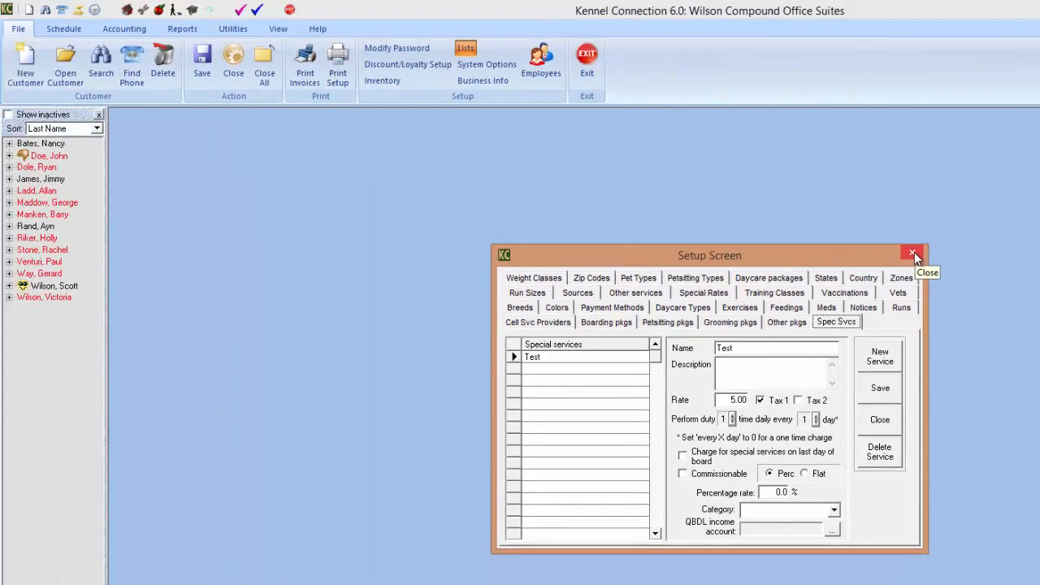
pyautogui.click(915, 253)
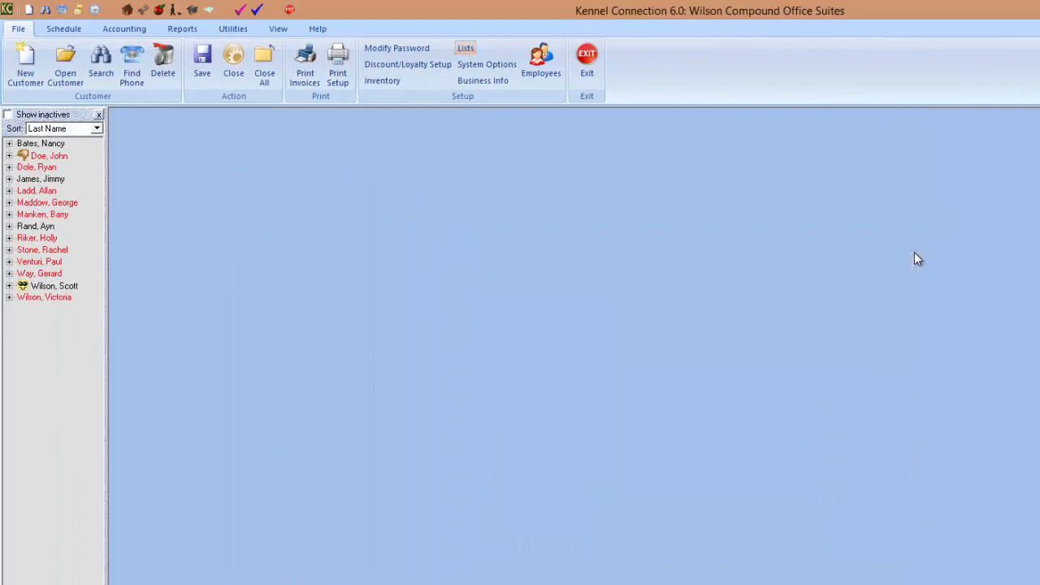
# Review the general business information and close it without changes.
pyautogui.click(488, 78)
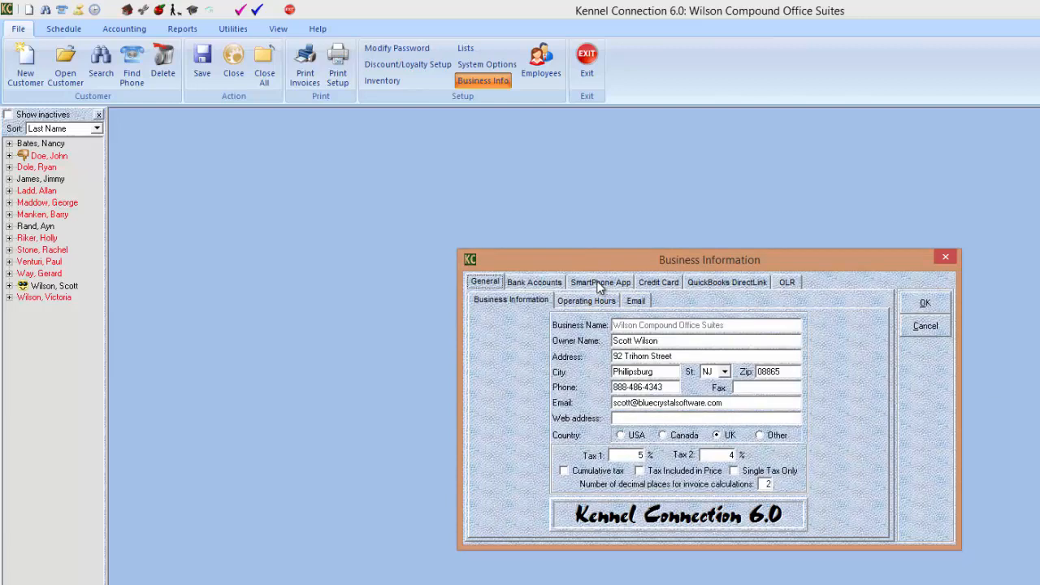
pyautogui.click(945, 257)
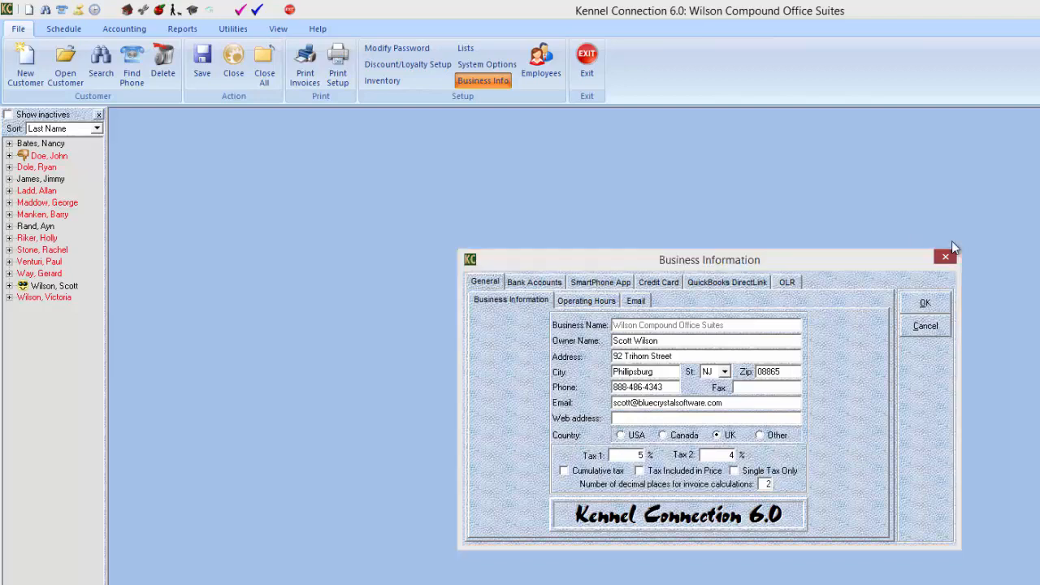
pyautogui.click(701, 444)
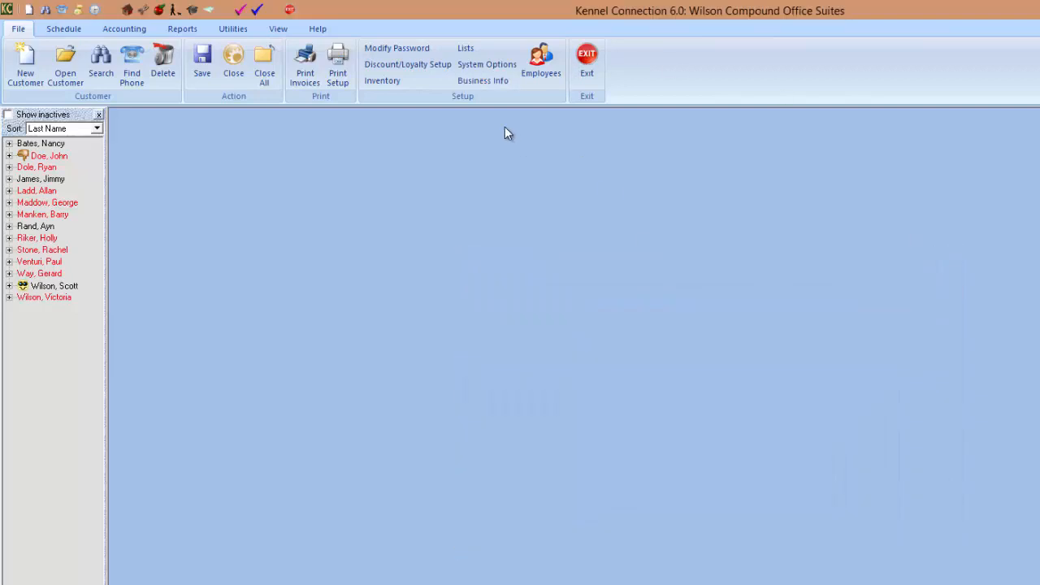
# Review the global system options and the breeds setup list, closing each without changes.
pyautogui.click(480, 64)
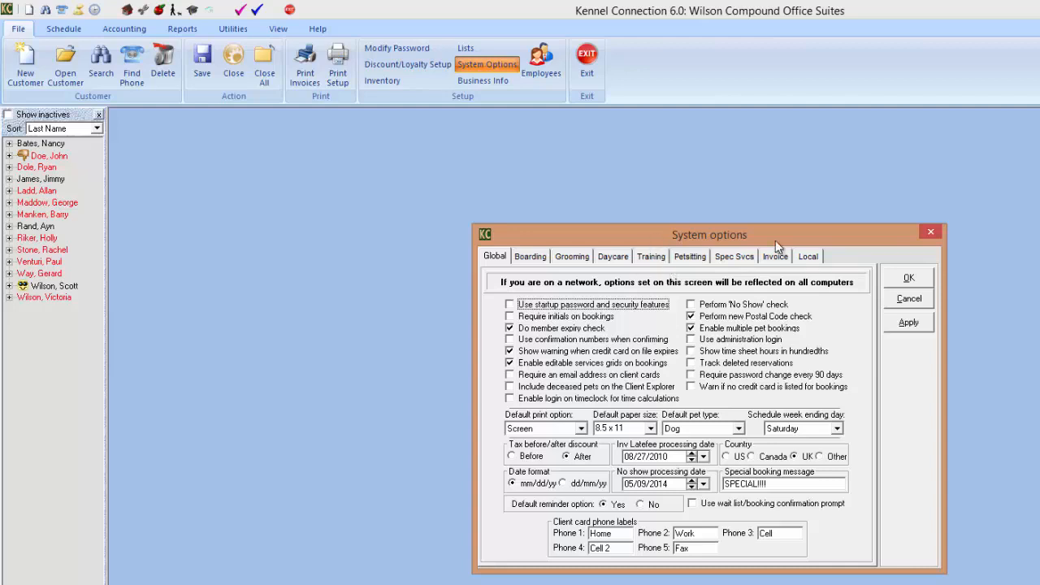
pyautogui.click(931, 233)
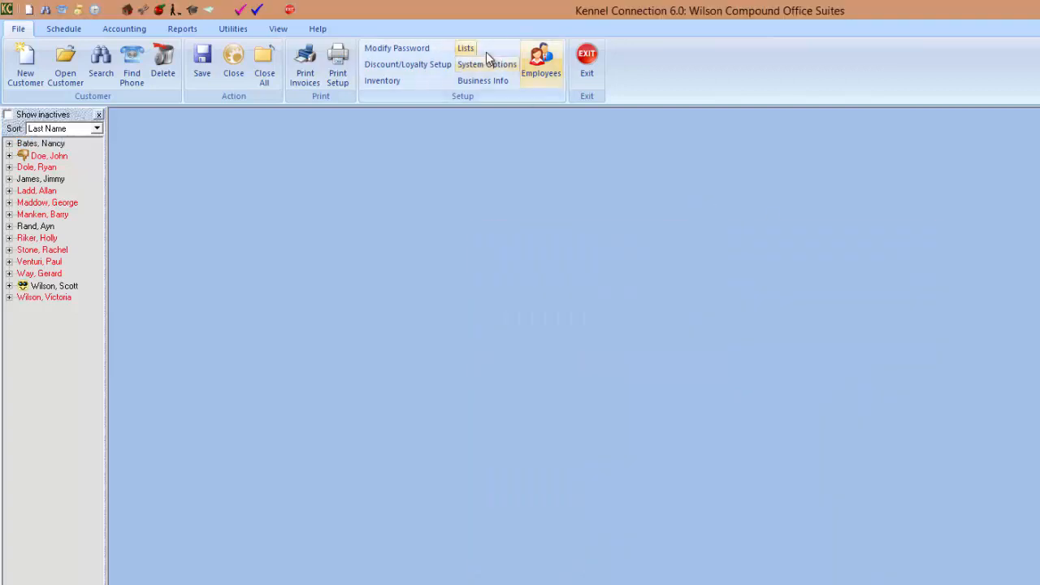
pyautogui.click(478, 47)
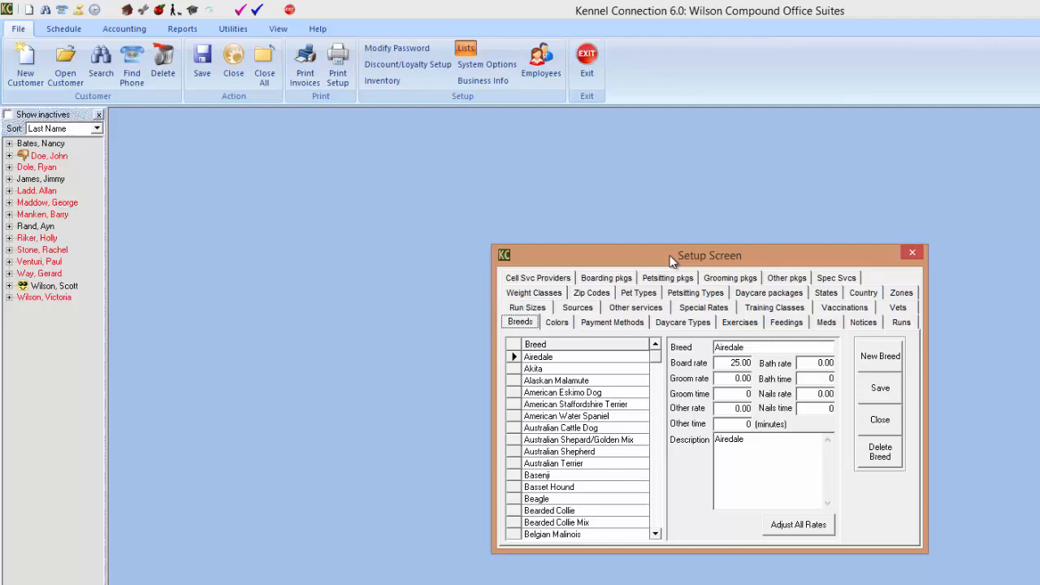
pyautogui.click(913, 254)
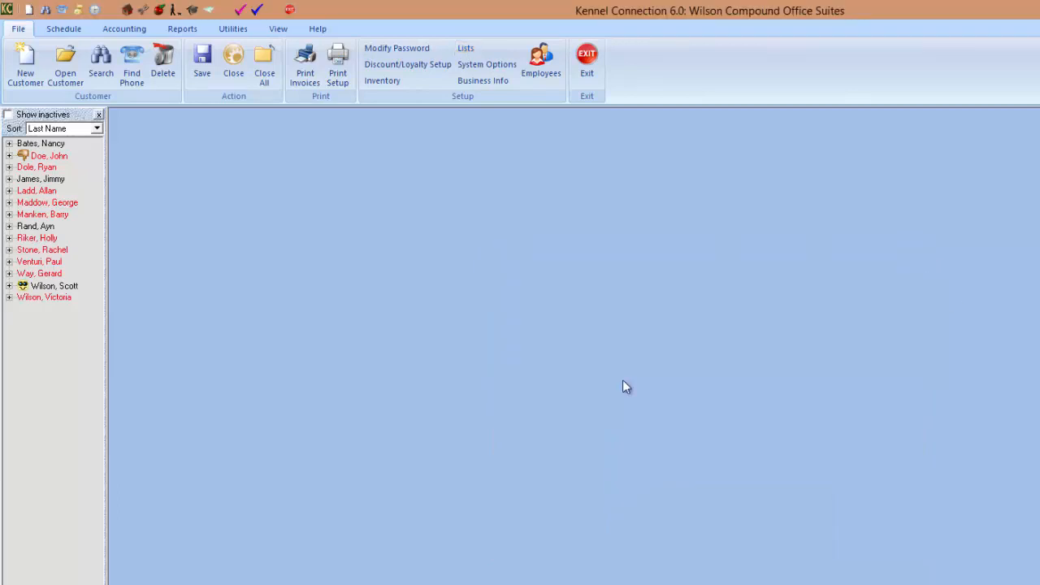